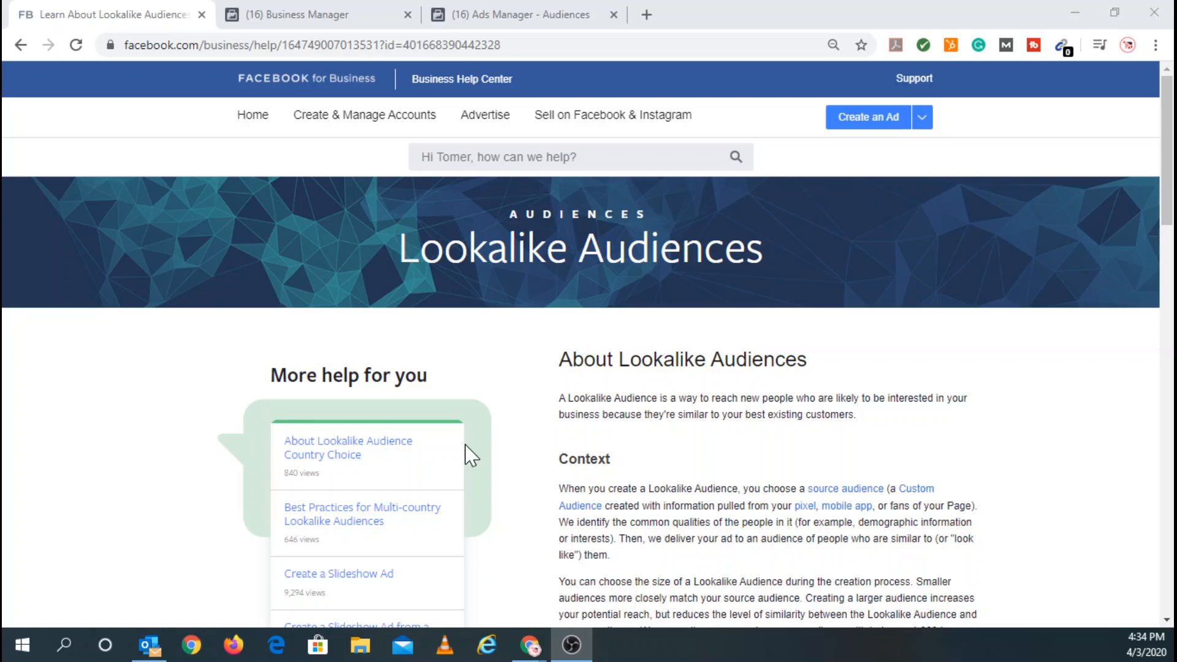
Skim the About Lookalike Audiences help article, then switch to Business Manager and go to the Audiences page of Ads Manager
{"action": "scroll", "coordinate": [453, 456], "scroll_direction": "down", "scroll_amount": 3}
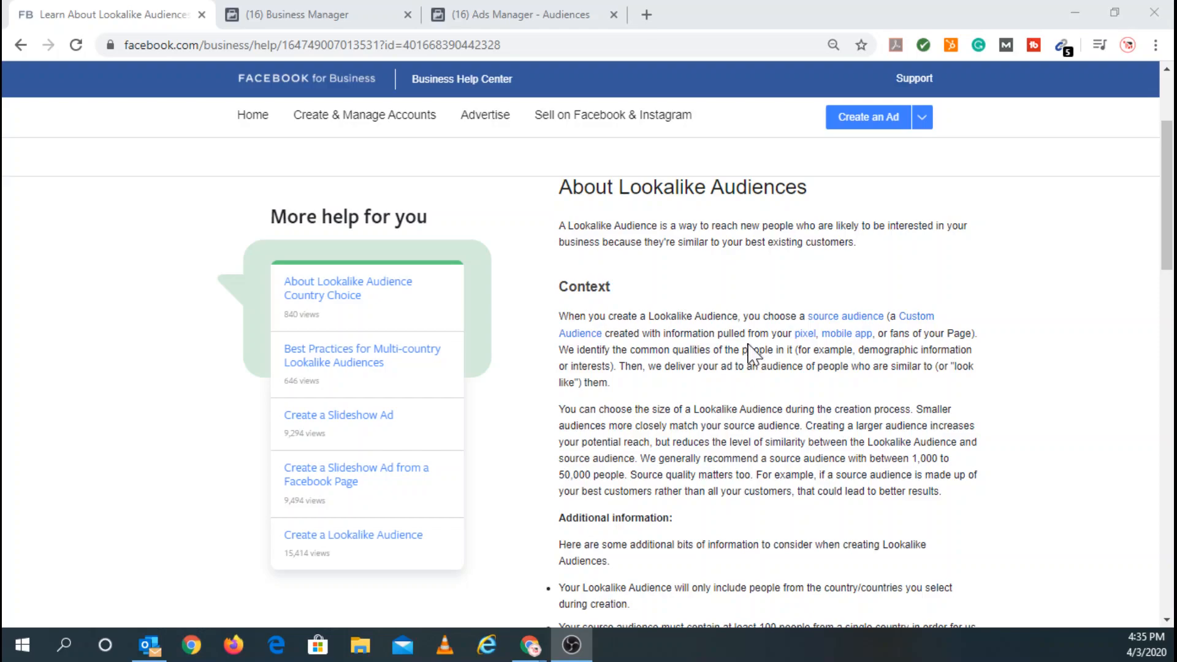
{"action": "scroll", "coordinate": [625, 420], "scroll_direction": "up", "scroll_amount": 1}
{"action": "scroll", "coordinate": [624, 420], "scroll_direction": "up", "scroll_amount": 1}
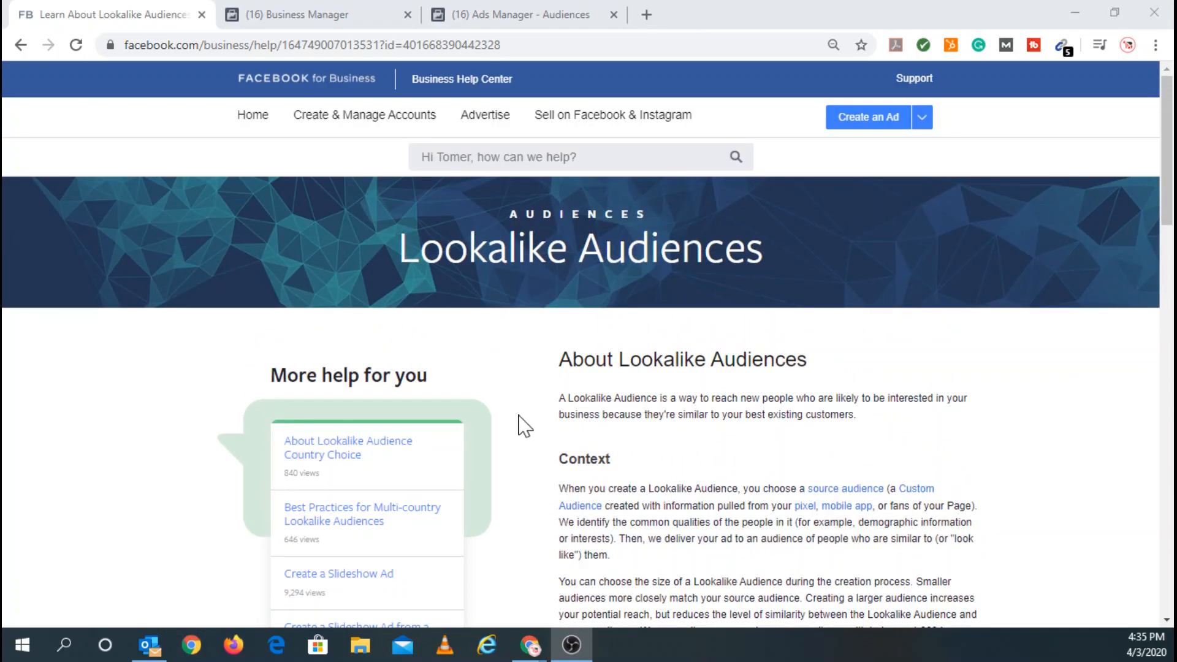
{"action": "left_click", "coordinate": [335, 24]}
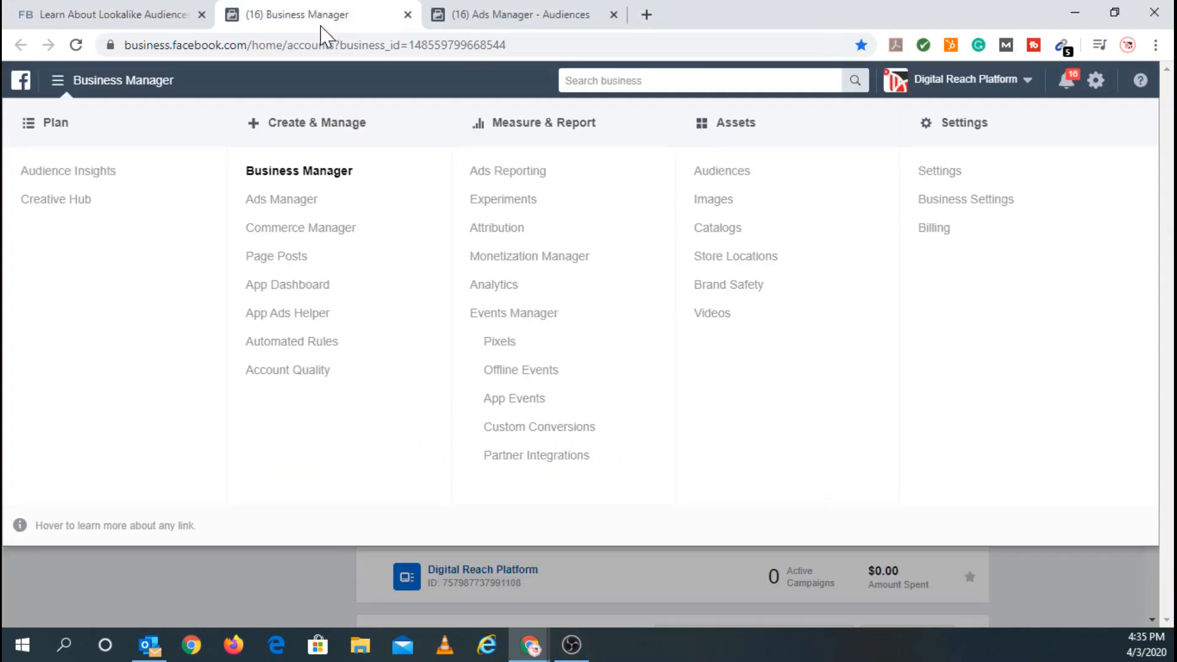
{"action": "left_click", "coordinate": [234, 584]}
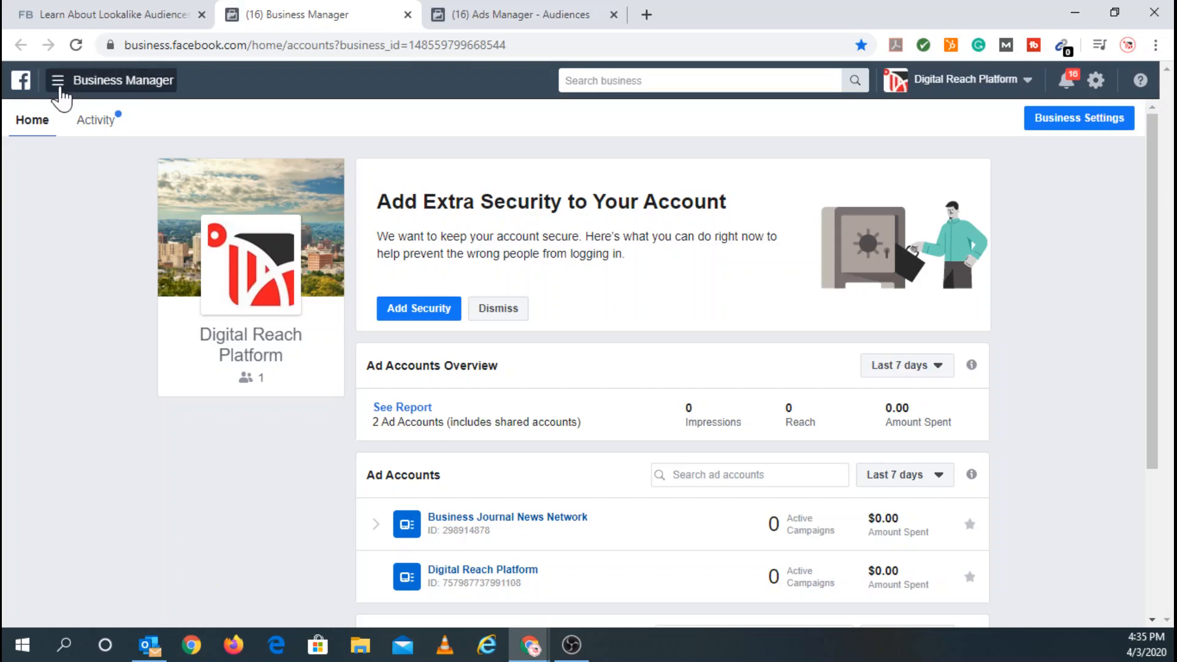
{"action": "left_click", "coordinate": [58, 81]}
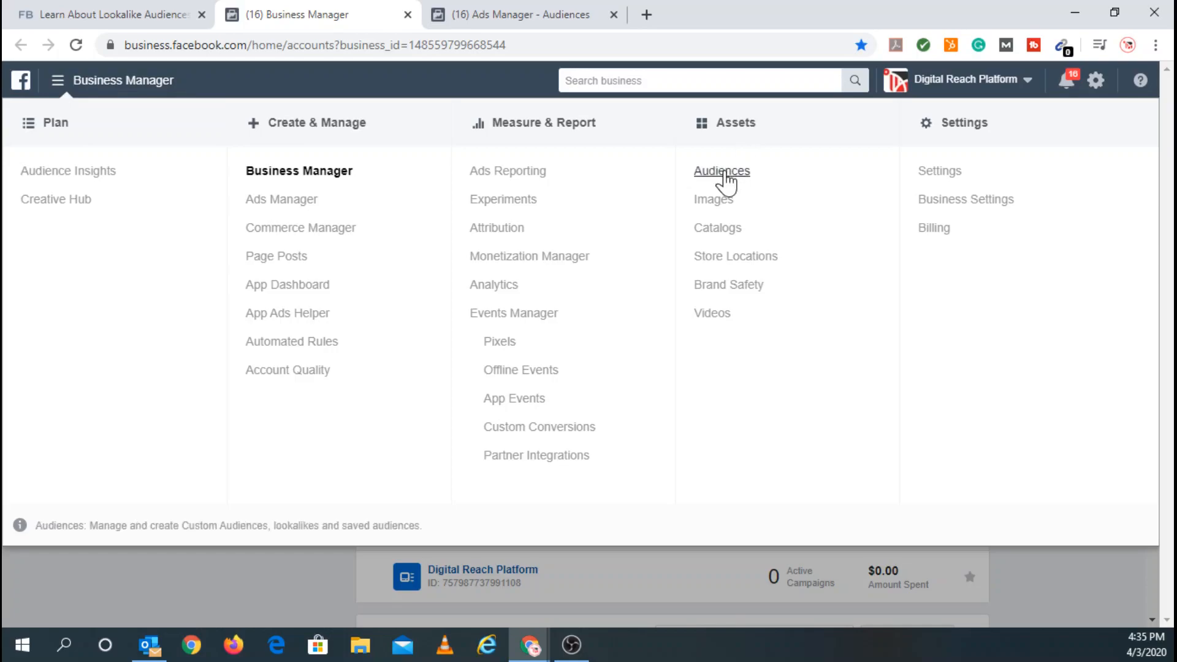
{"action": "left_click", "coordinate": [508, 12]}
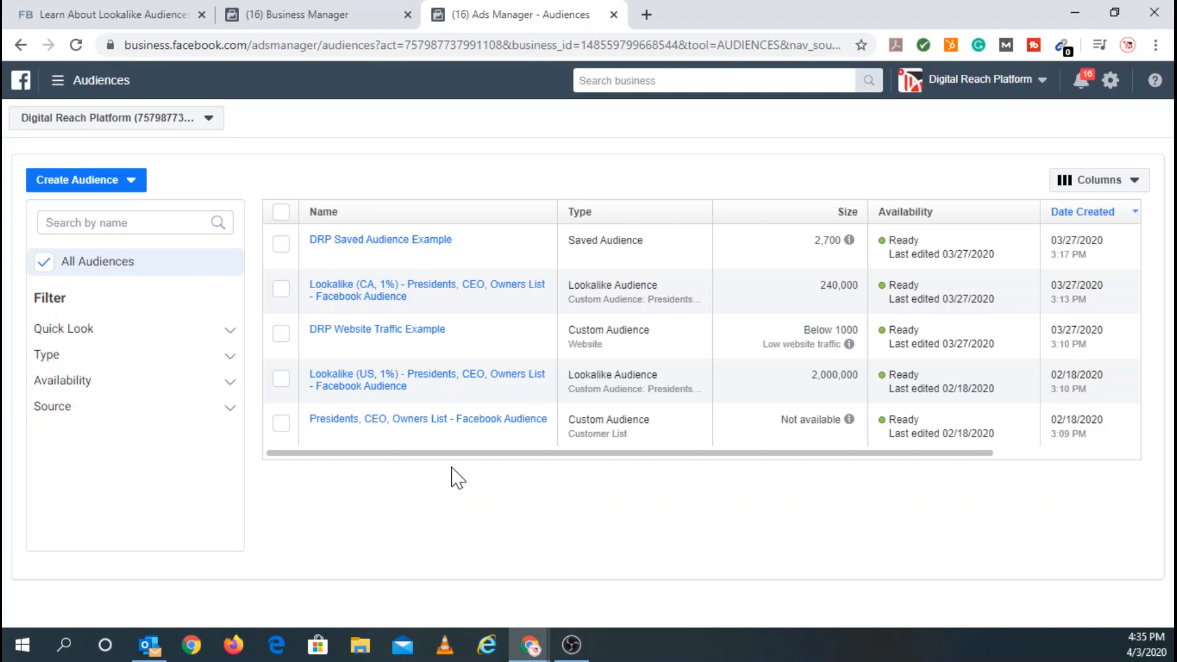
Start a lookalike audience based on the custom audience "Presidents, CEO, Owners List - Facebook Audience"
{"action": "mouse_move", "coordinate": [455, 422]}
{"action": "left_click", "coordinate": [282, 422]}
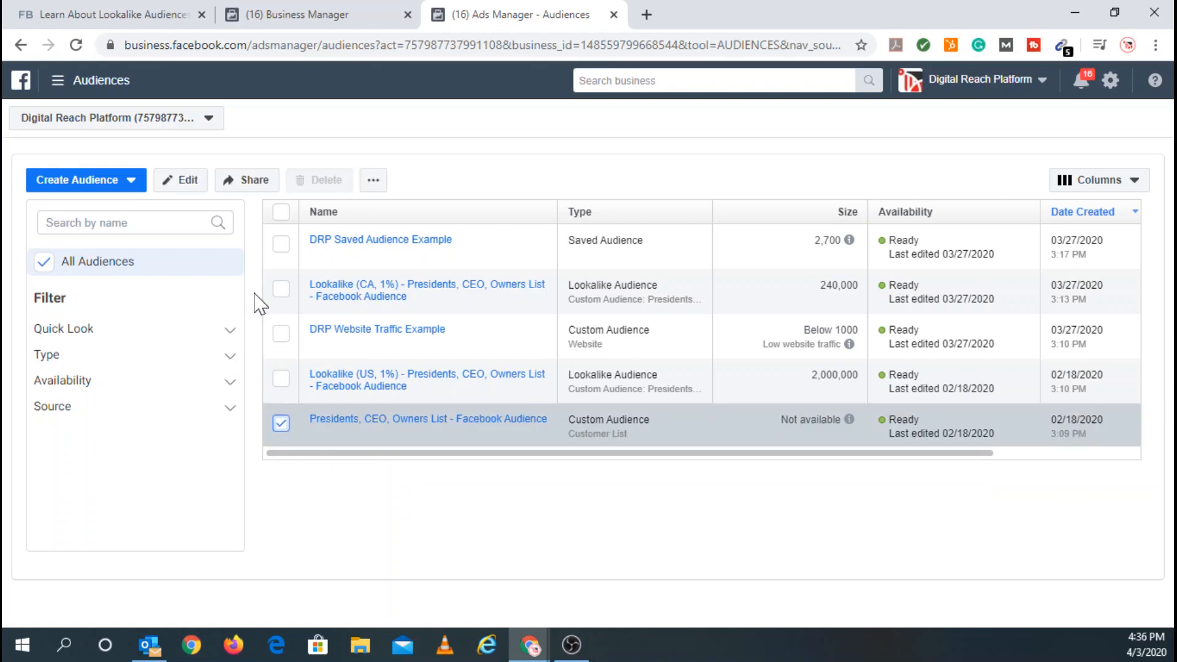
{"action": "left_click", "coordinate": [373, 179]}
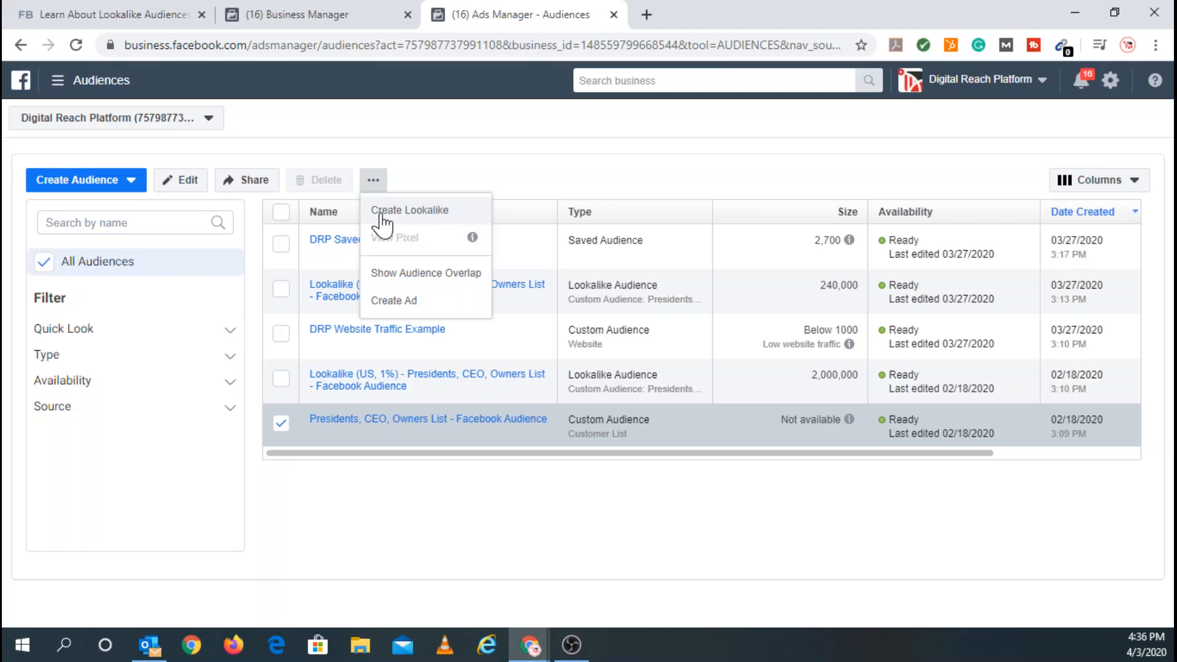
{"action": "left_click", "coordinate": [381, 218]}
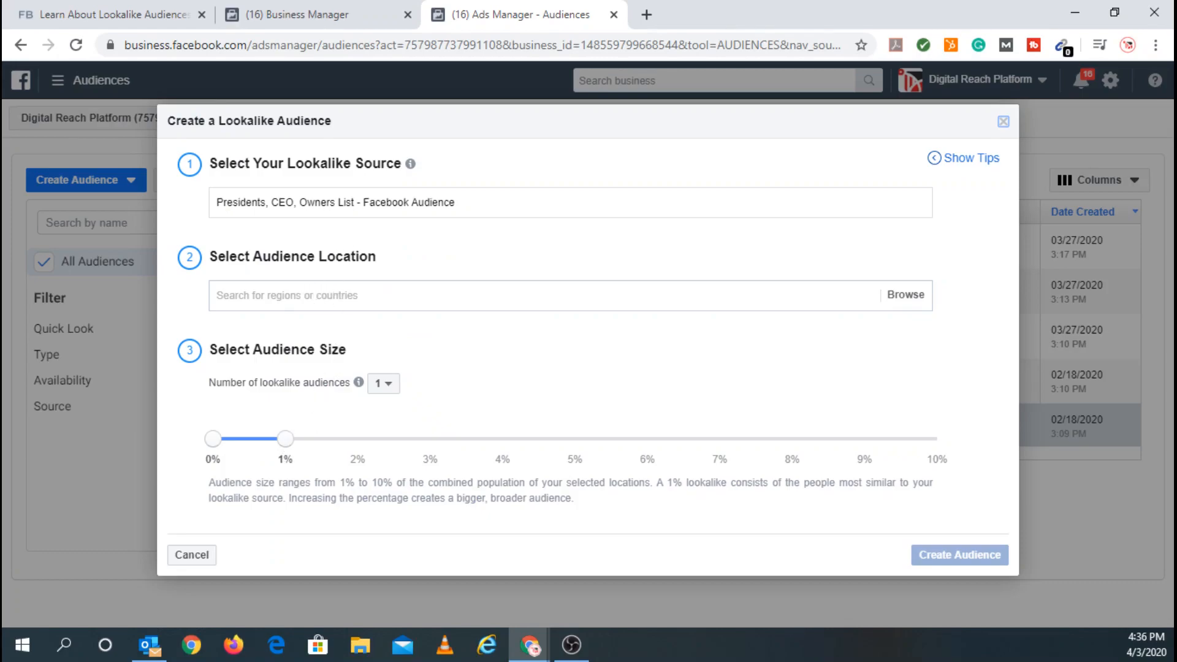
Set the lookalike audience's location to United States
{"action": "left_click", "coordinate": [298, 304]}
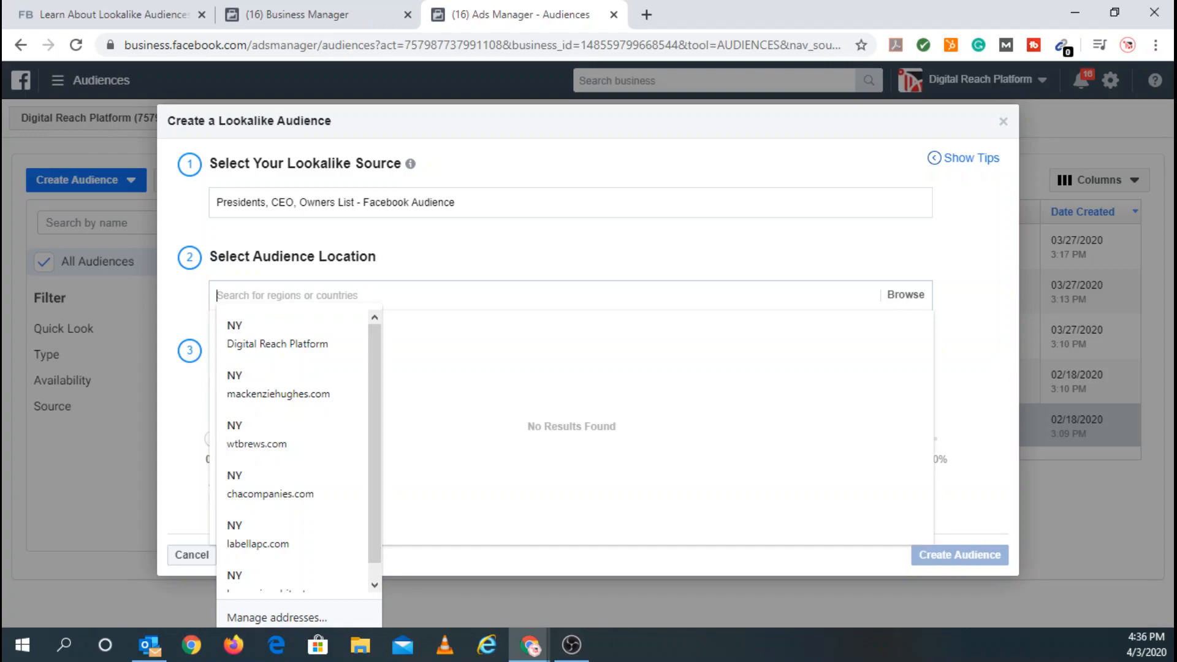
{"action": "type", "text": "uni"}
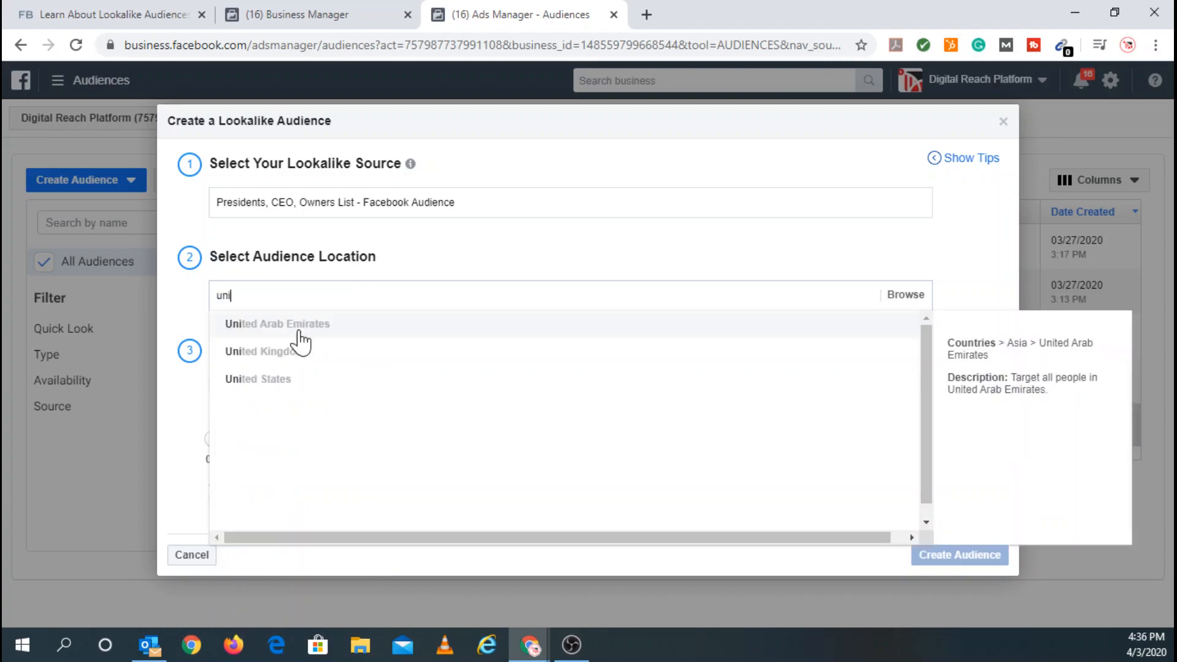
{"action": "left_click", "coordinate": [287, 380]}
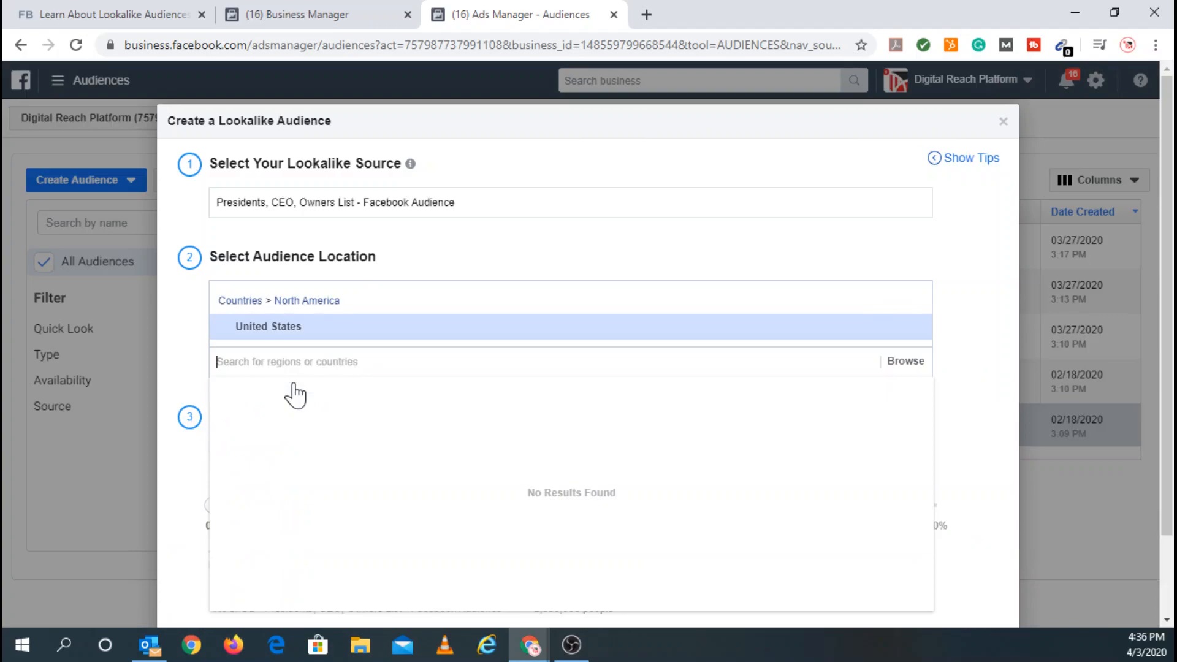
{"action": "left_click", "coordinate": [191, 369]}
{"action": "scroll", "coordinate": [301, 375], "scroll_direction": "down", "scroll_amount": 2}
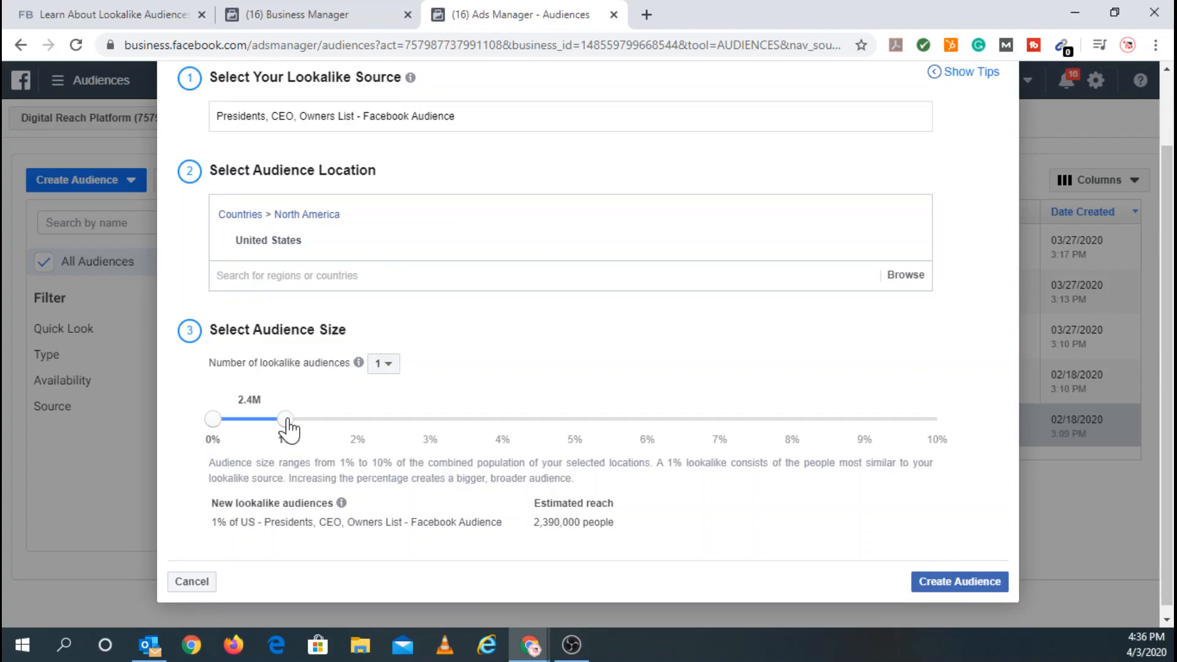
Try audience sizes up to 10%, settle on 2% with a single lookalike audience, and create it
{"action": "left_click_drag", "start_coordinate": [287, 421], "coordinate": [365, 419]}
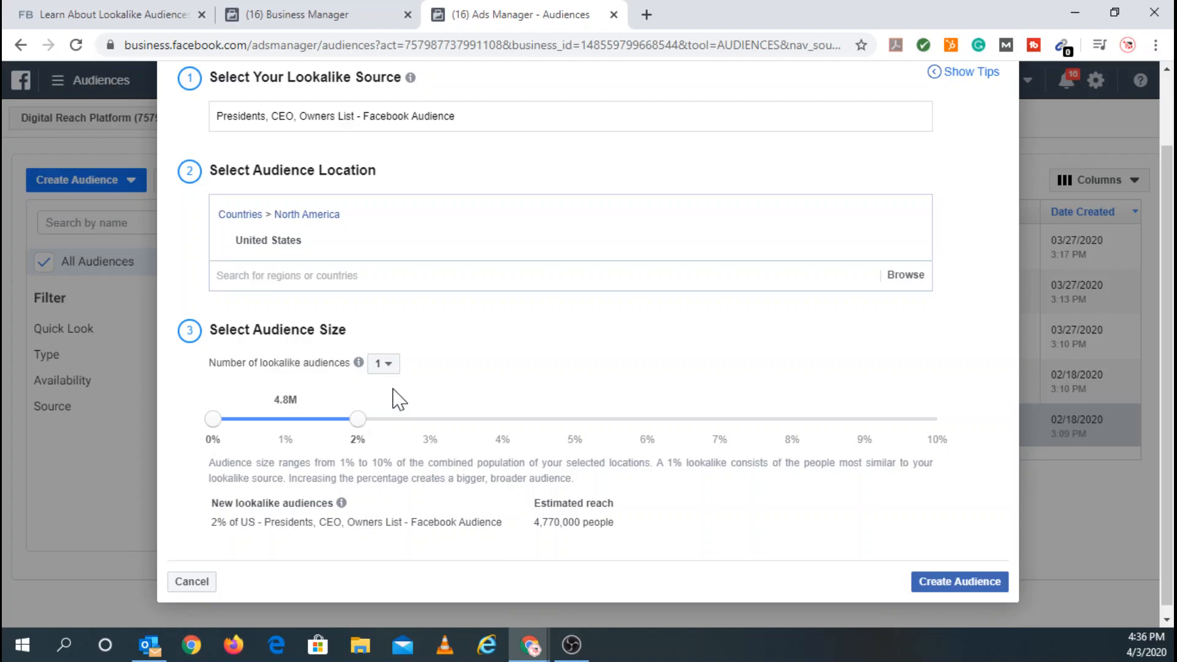
{"action": "left_click_drag", "start_coordinate": [356, 420], "coordinate": [957, 424]}
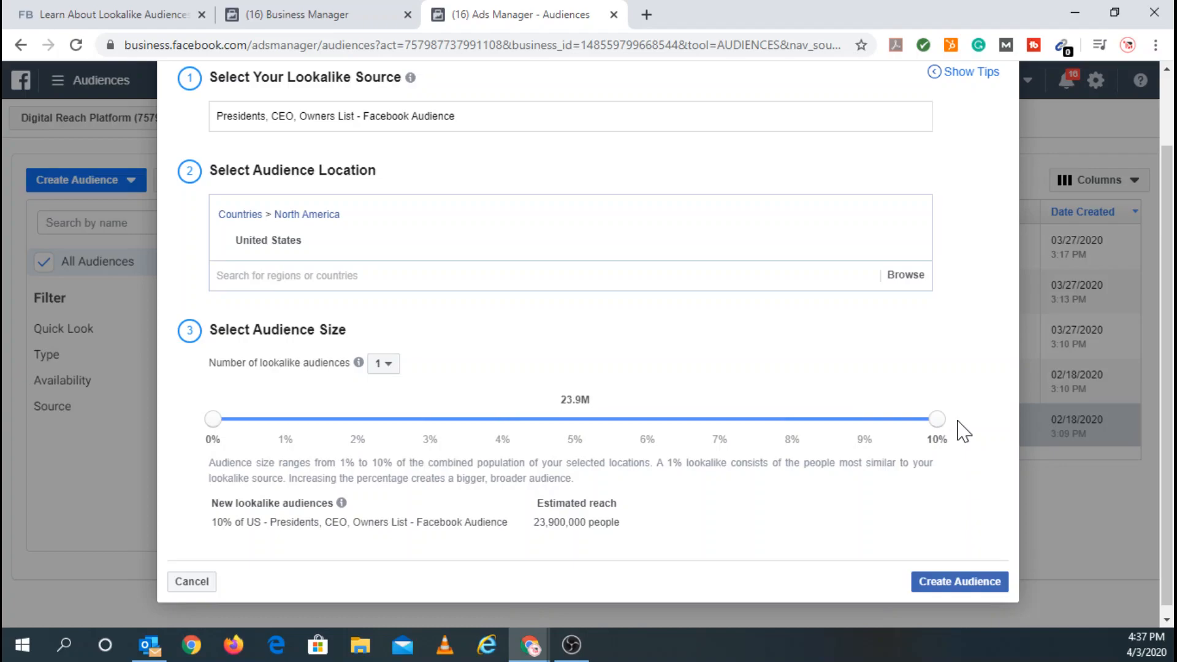
{"action": "left_click_drag", "start_coordinate": [931, 428], "coordinate": [381, 423]}
{"action": "left_click", "coordinate": [944, 484]}
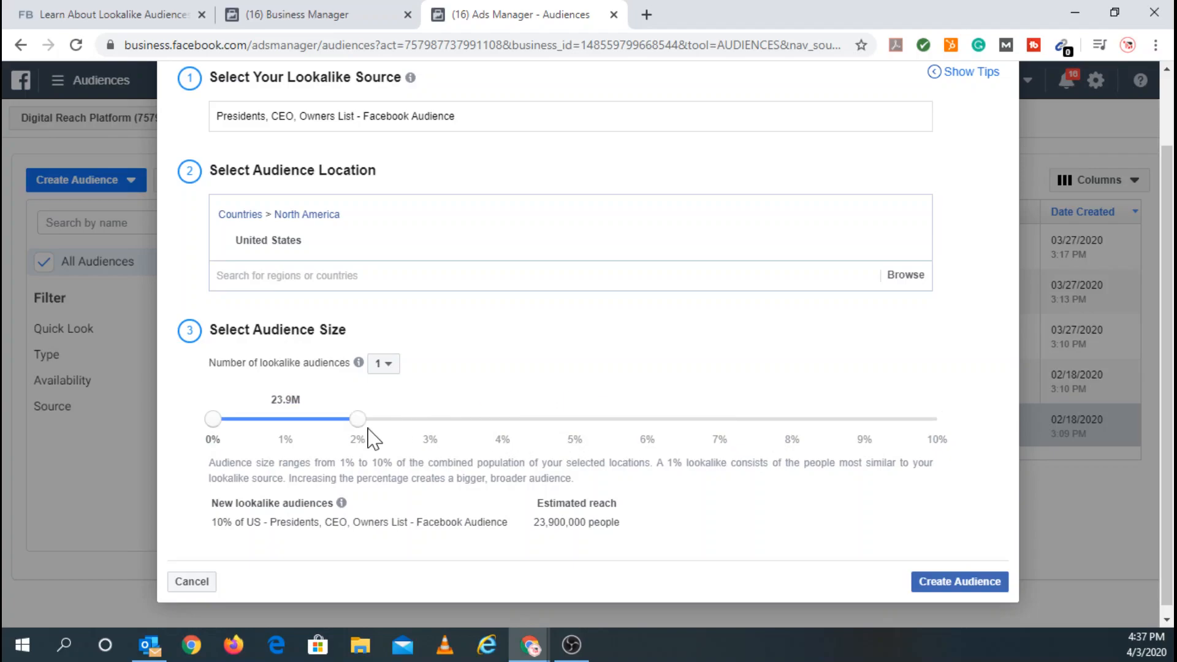
{"action": "left_click", "coordinate": [384, 367]}
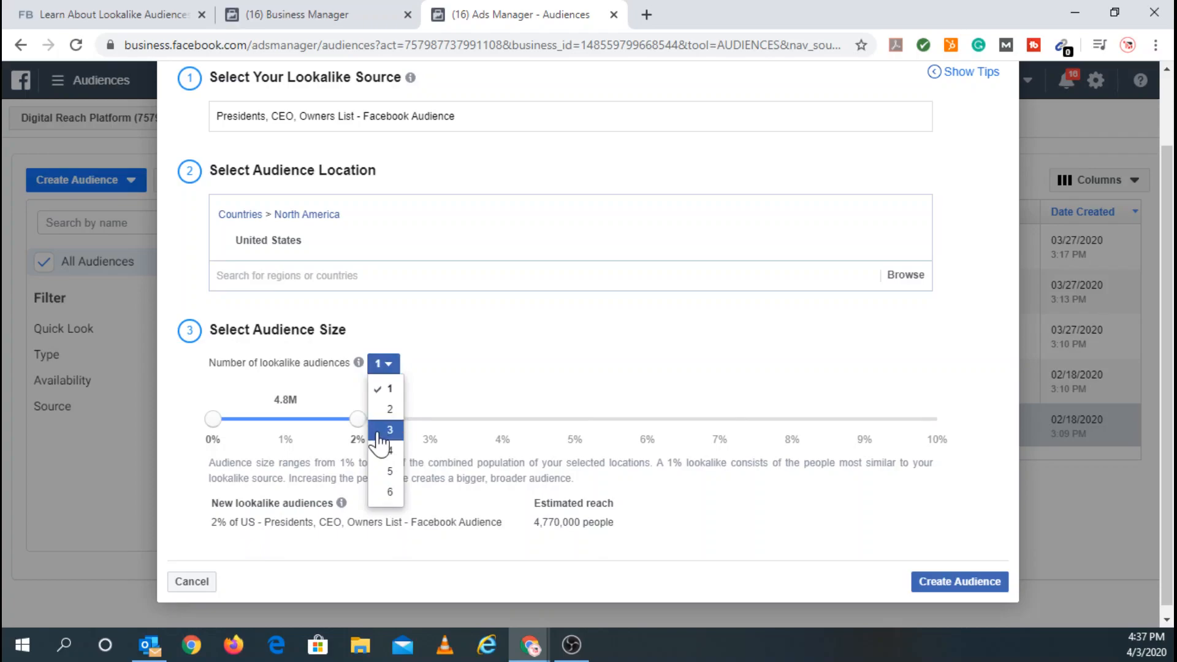
{"action": "scroll", "coordinate": [395, 481], "scroll_direction": "down", "scroll_amount": 1}
{"action": "left_click", "coordinate": [469, 384]}
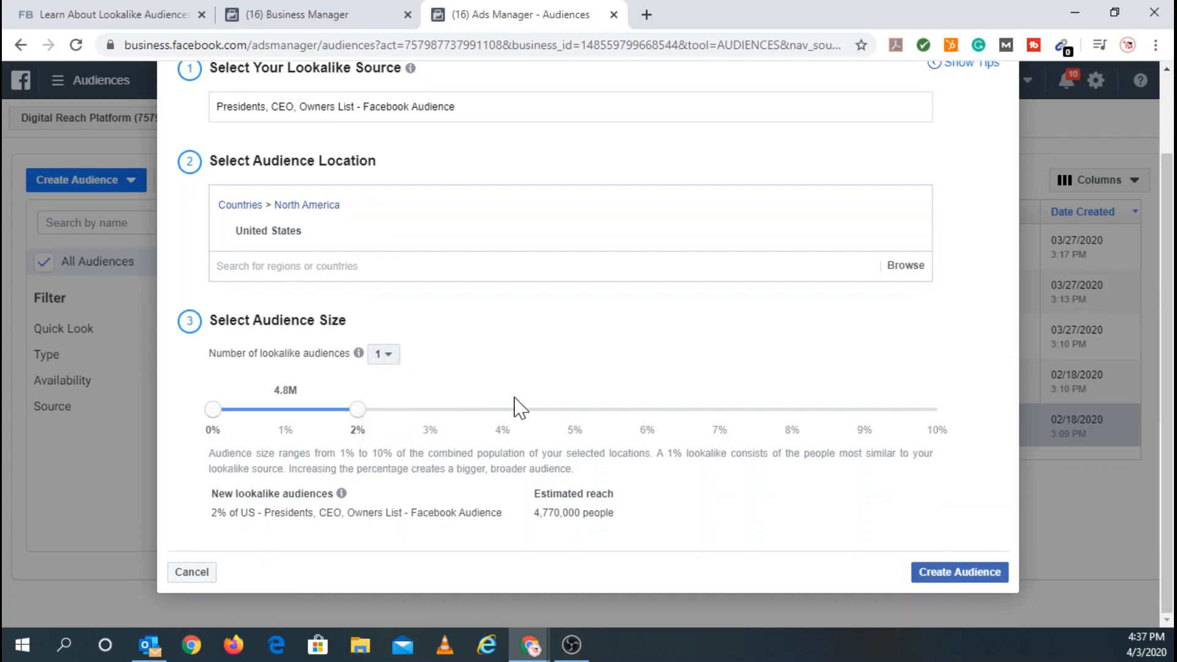
{"action": "left_click", "coordinate": [932, 572]}
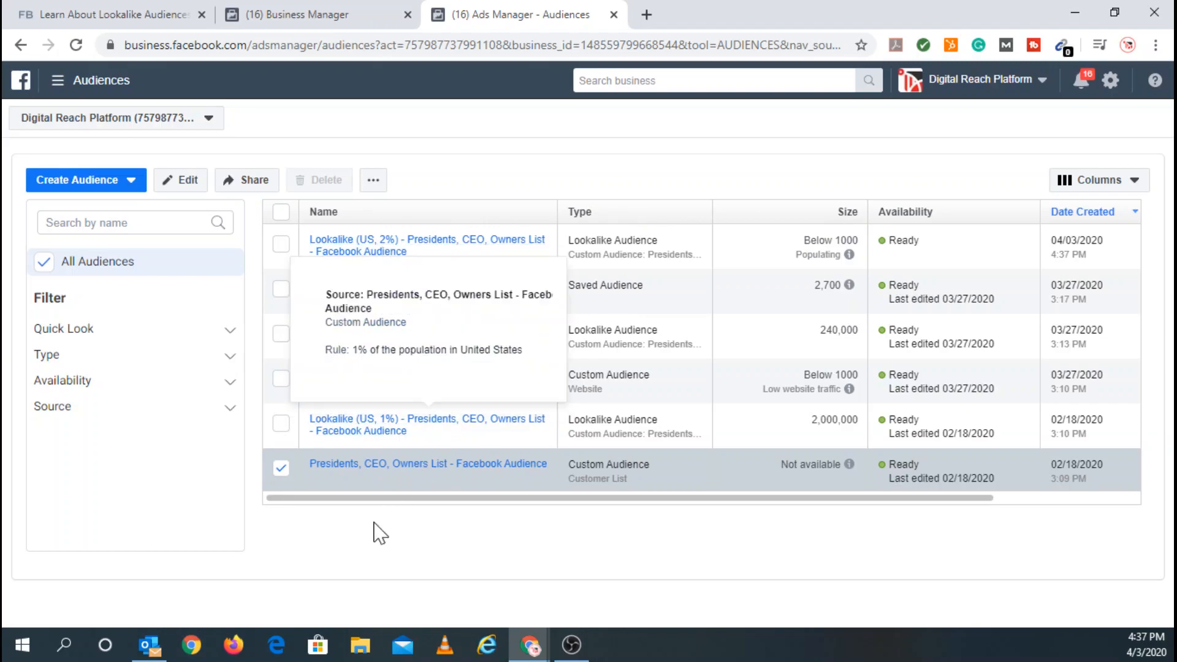
Deselect the source list and start a saved audience that includes "Lookalike (US, 2%) - Presidents, CEO, Owners List - Facebook Audience"
{"action": "left_click", "coordinate": [279, 470]}
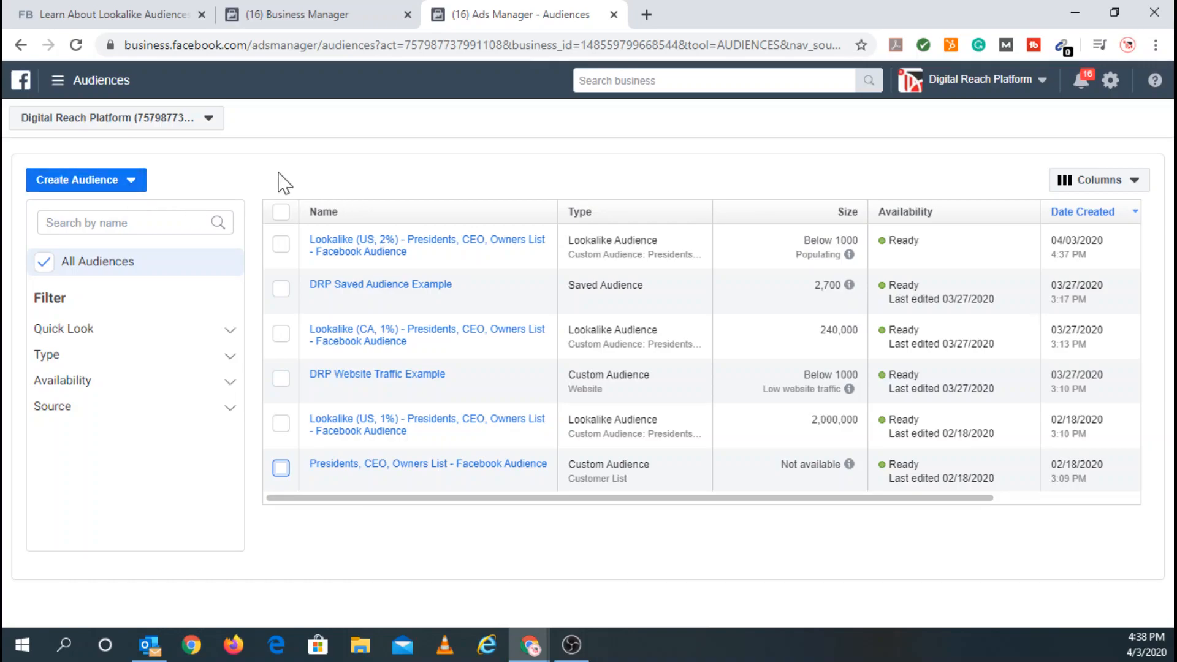
{"action": "left_click", "coordinate": [129, 187]}
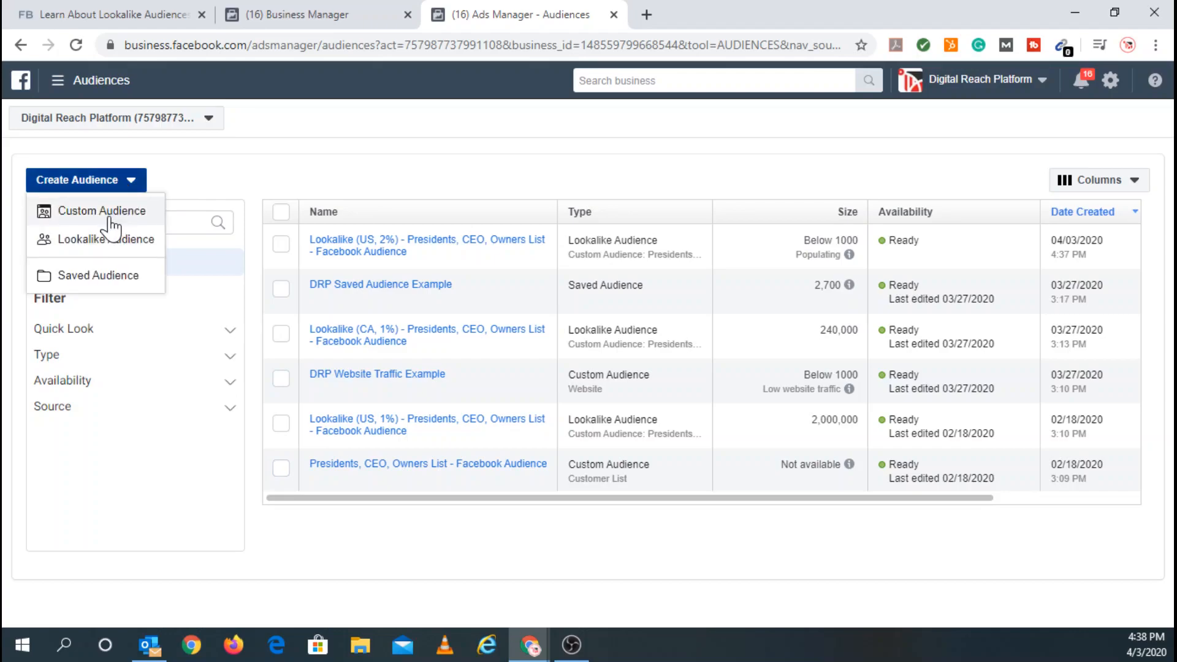
{"action": "left_click", "coordinate": [74, 279]}
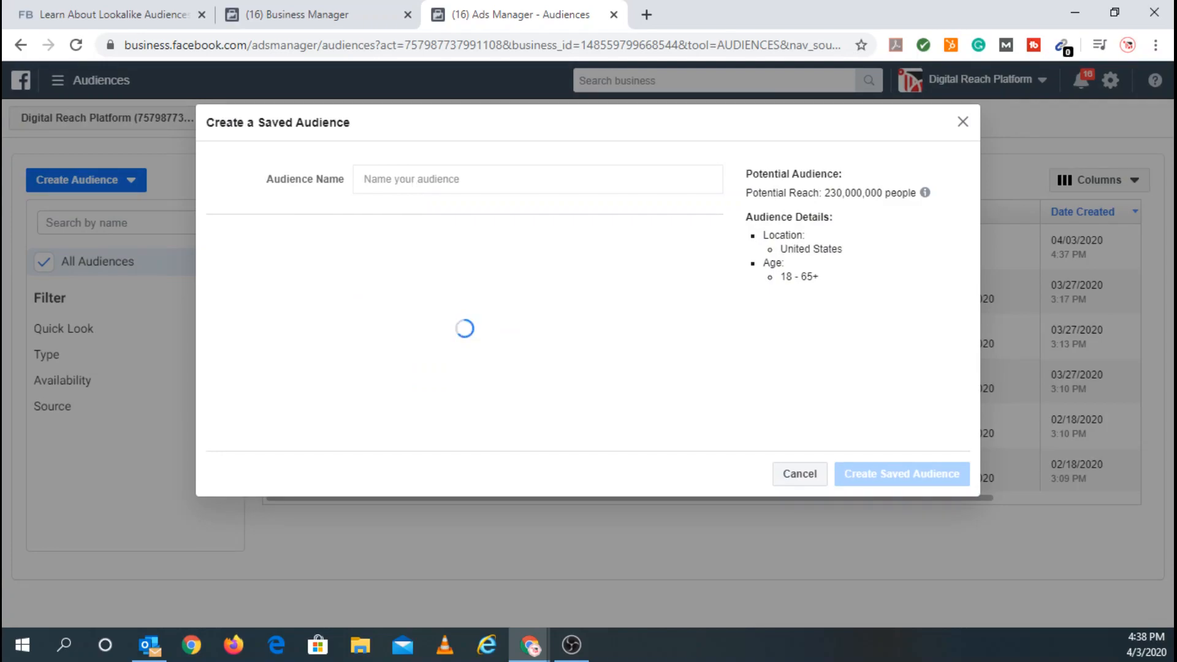
{"action": "left_click", "coordinate": [423, 180]}
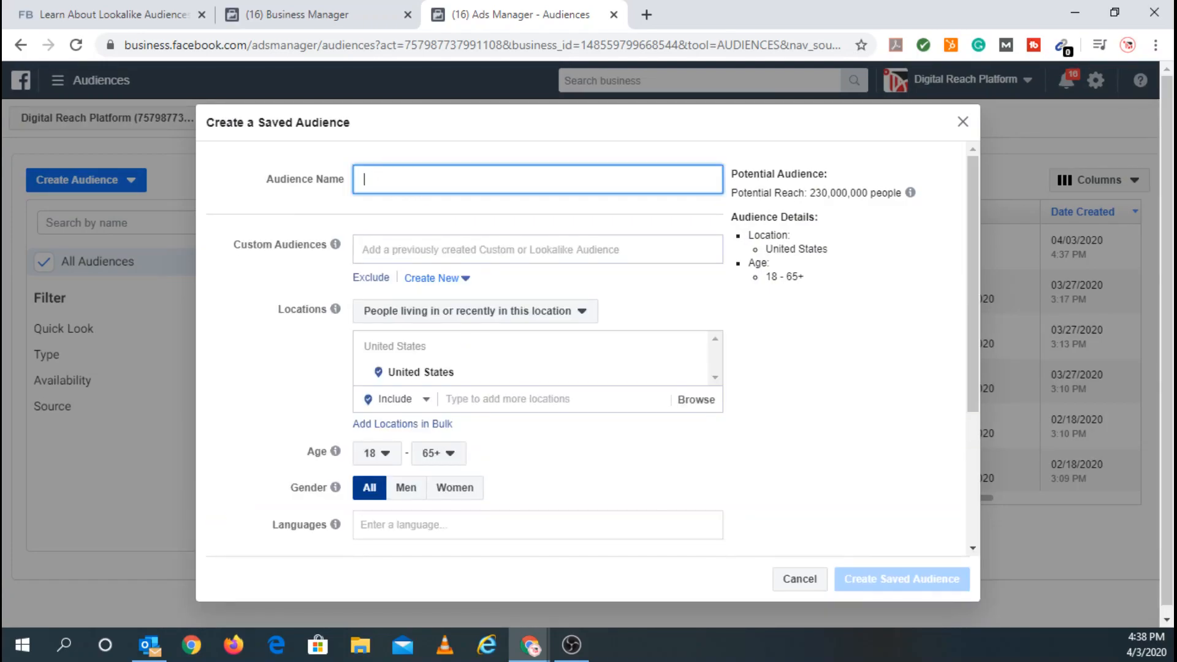
{"action": "left_click", "coordinate": [407, 268]}
{"action": "left_click", "coordinate": [408, 249]}
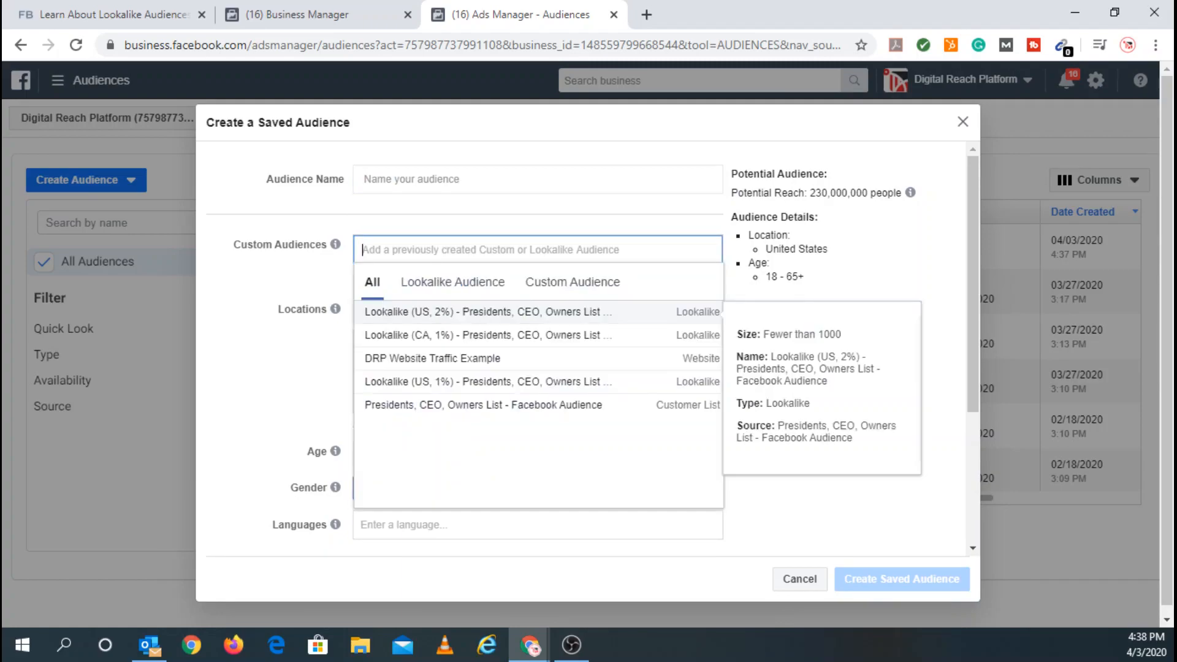
{"action": "left_click", "coordinate": [465, 317]}
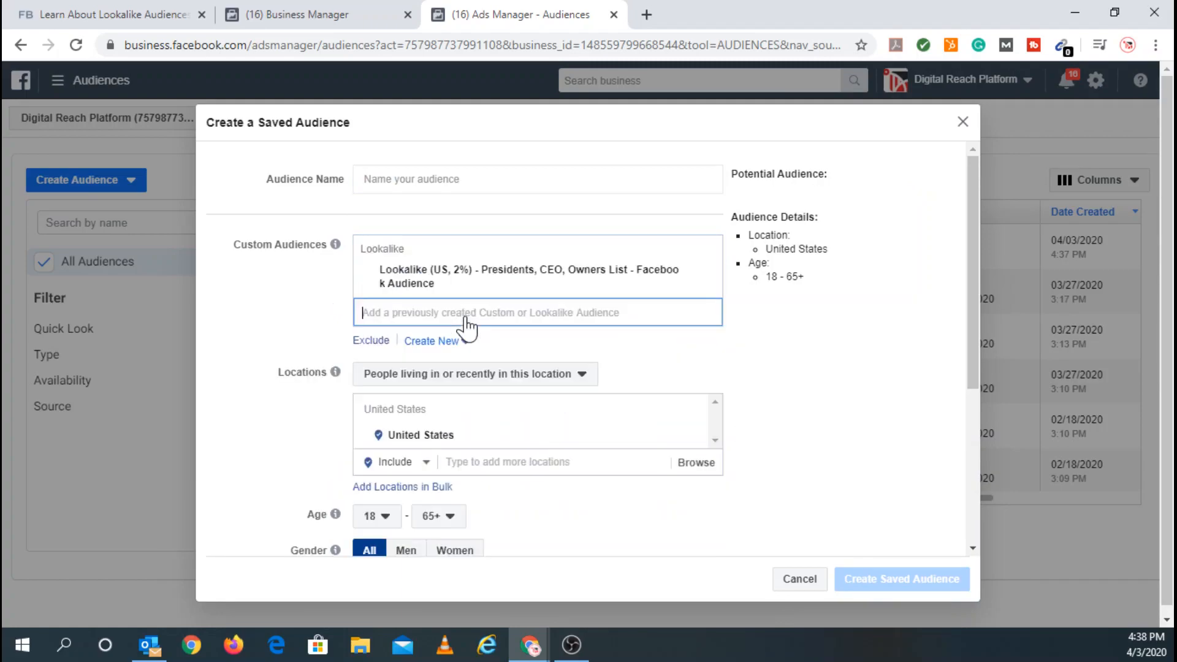
Name the saved audience "Lookalike Audience Example - US 2%"
{"action": "left_click", "coordinate": [396, 183]}
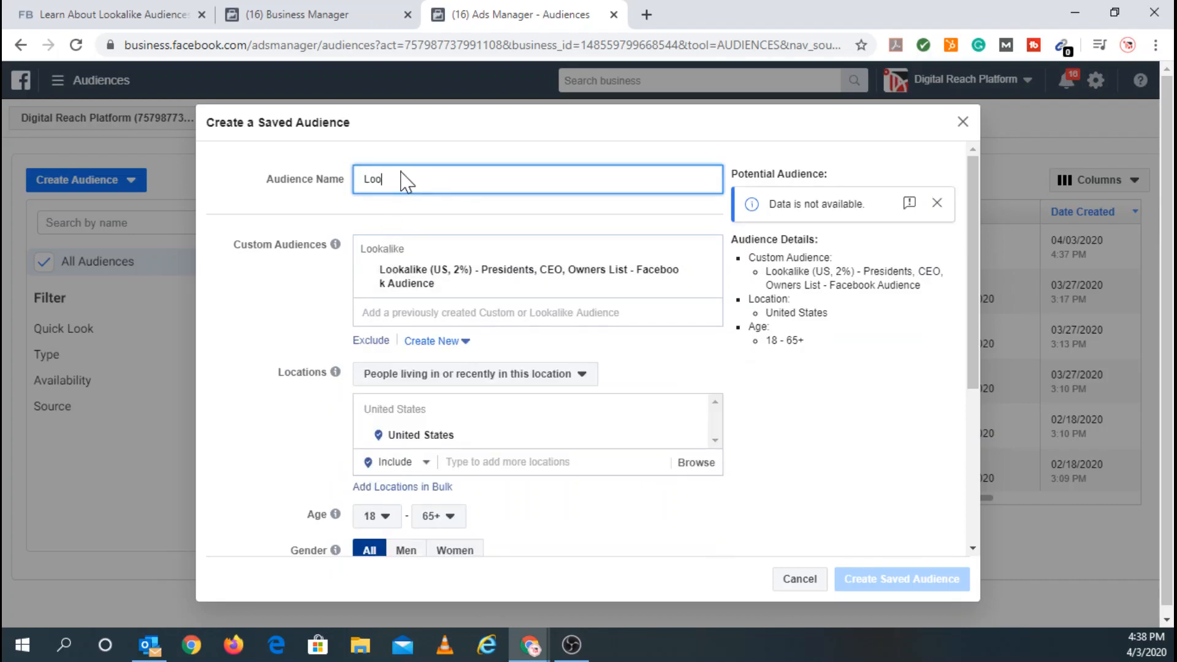
{"action": "type", "text": "Lookalike Audie"}
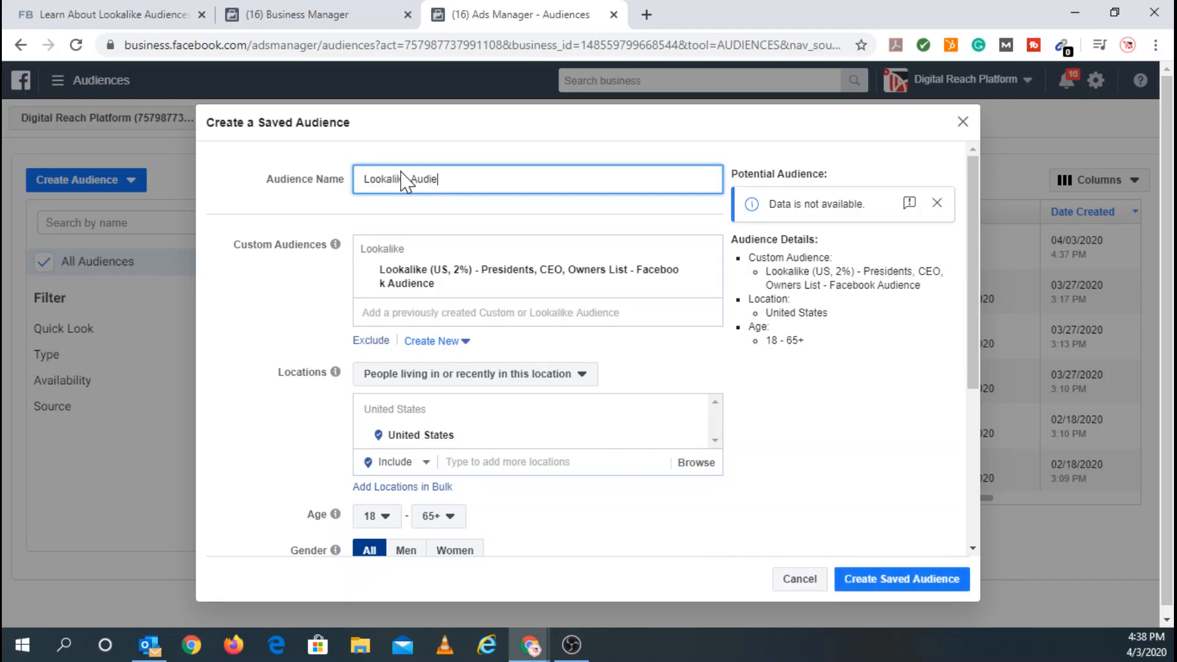
{"action": "type", "text": "nce Example - US 2%"}
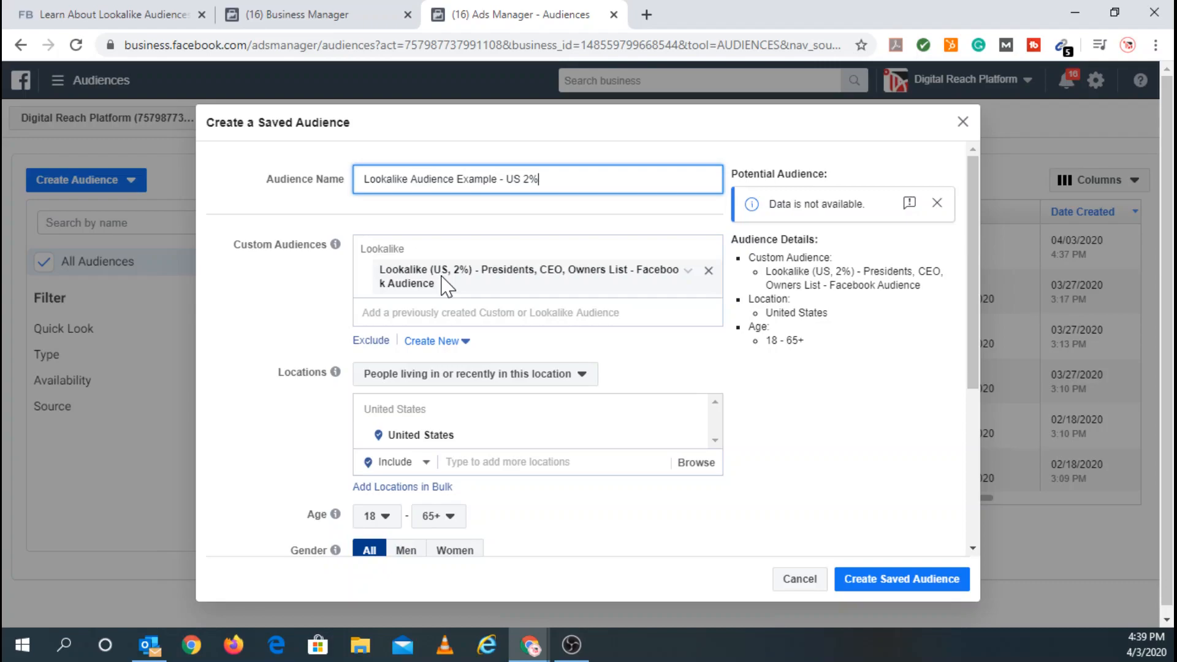
Replace the saved audience's United States location with the Charlotte, DMA market, keeping people living in or recently in this location
{"action": "scroll", "coordinate": [488, 352], "scroll_direction": "down", "scroll_amount": 1}
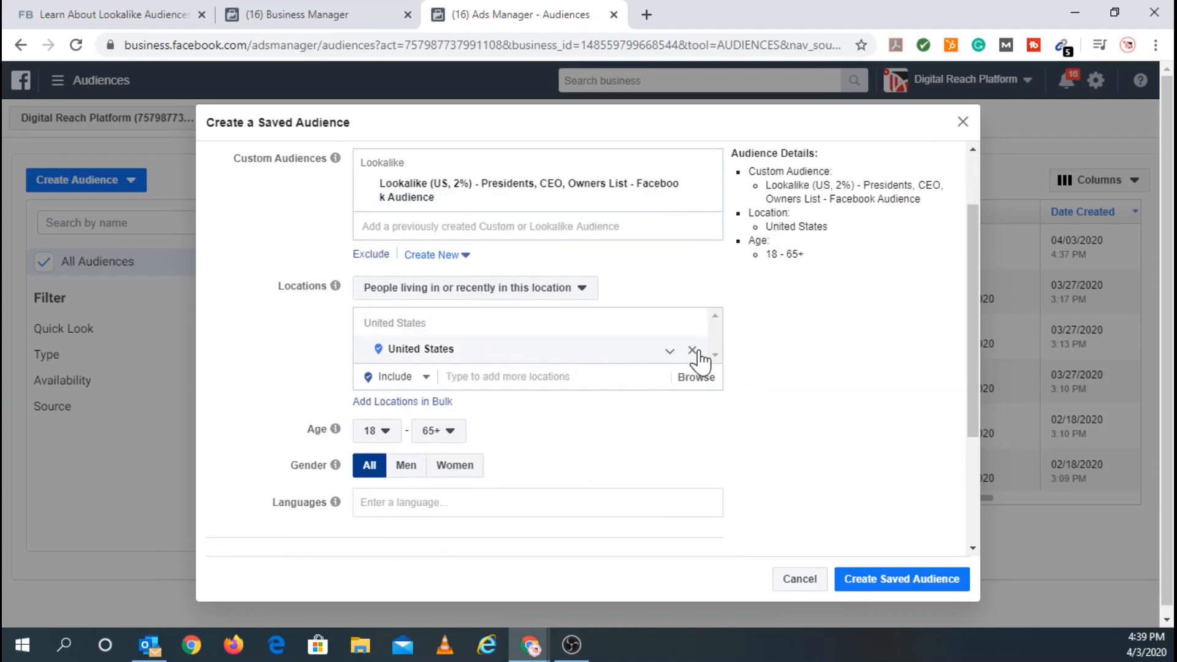
{"action": "left_click", "coordinate": [528, 299]}
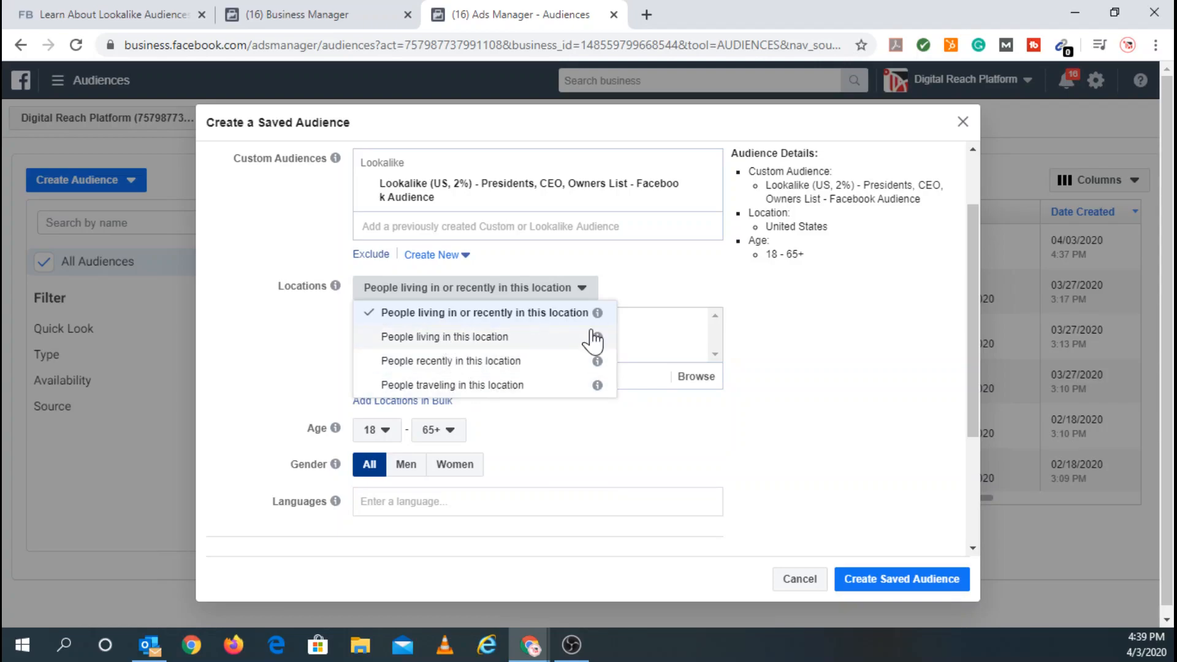
{"action": "left_click", "coordinate": [591, 398]}
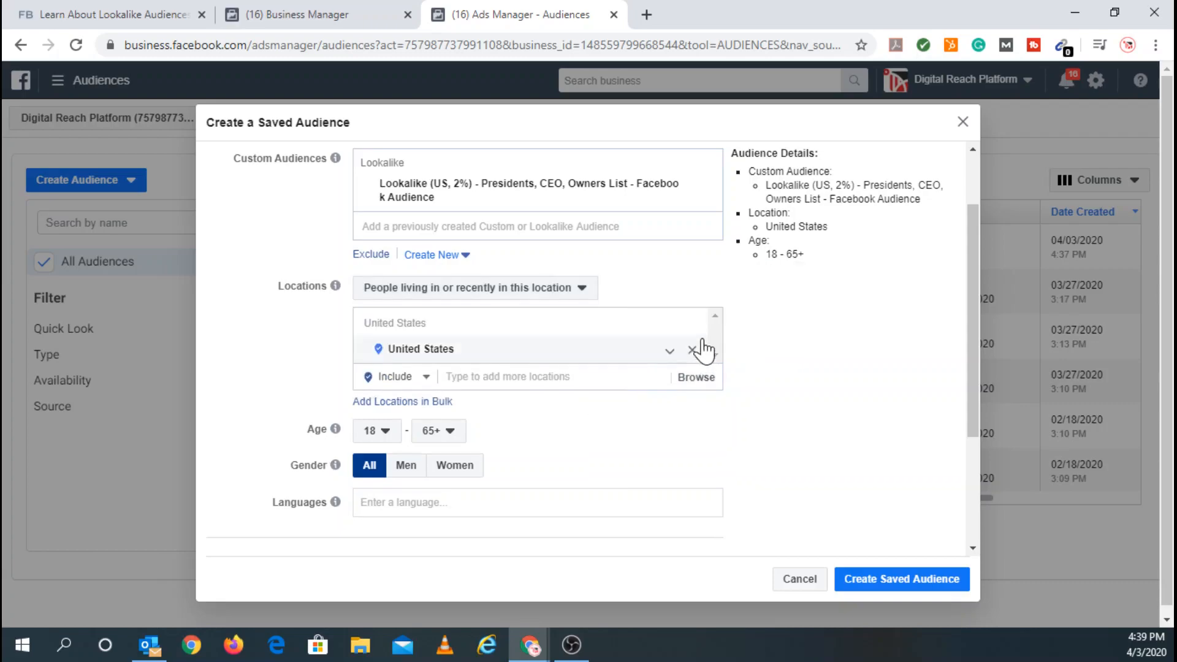
{"action": "left_click", "coordinate": [692, 353]}
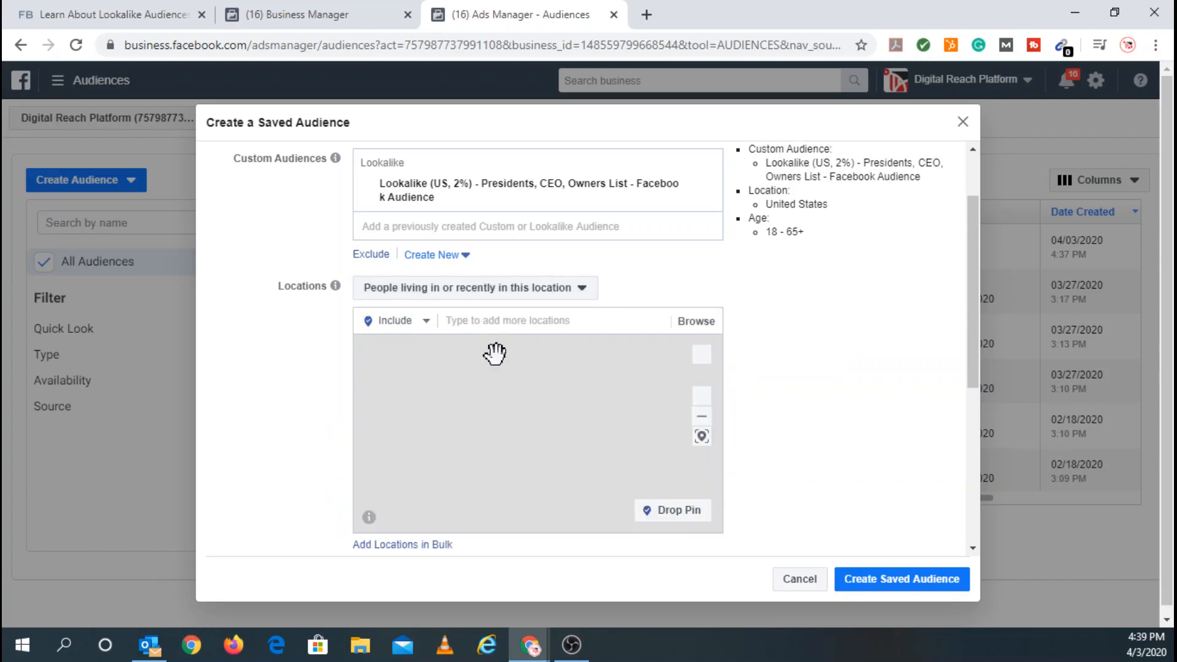
{"action": "left_click", "coordinate": [507, 320]}
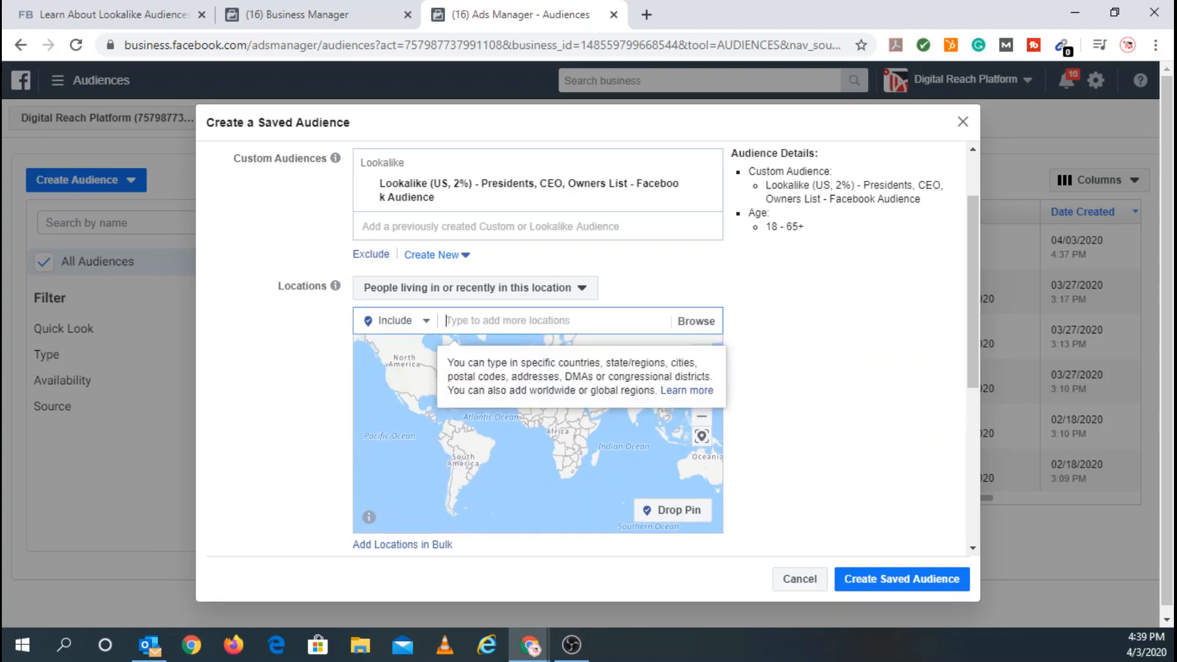
{"action": "type", "text": "charlotte"}
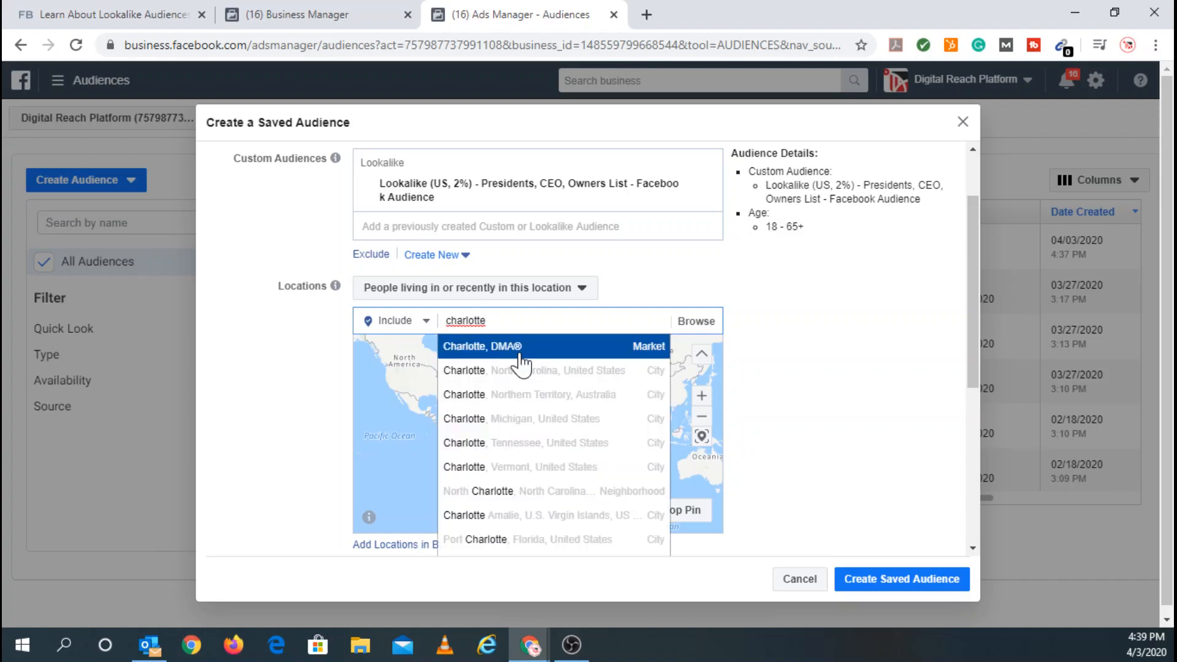
{"action": "left_click", "coordinate": [509, 347]}
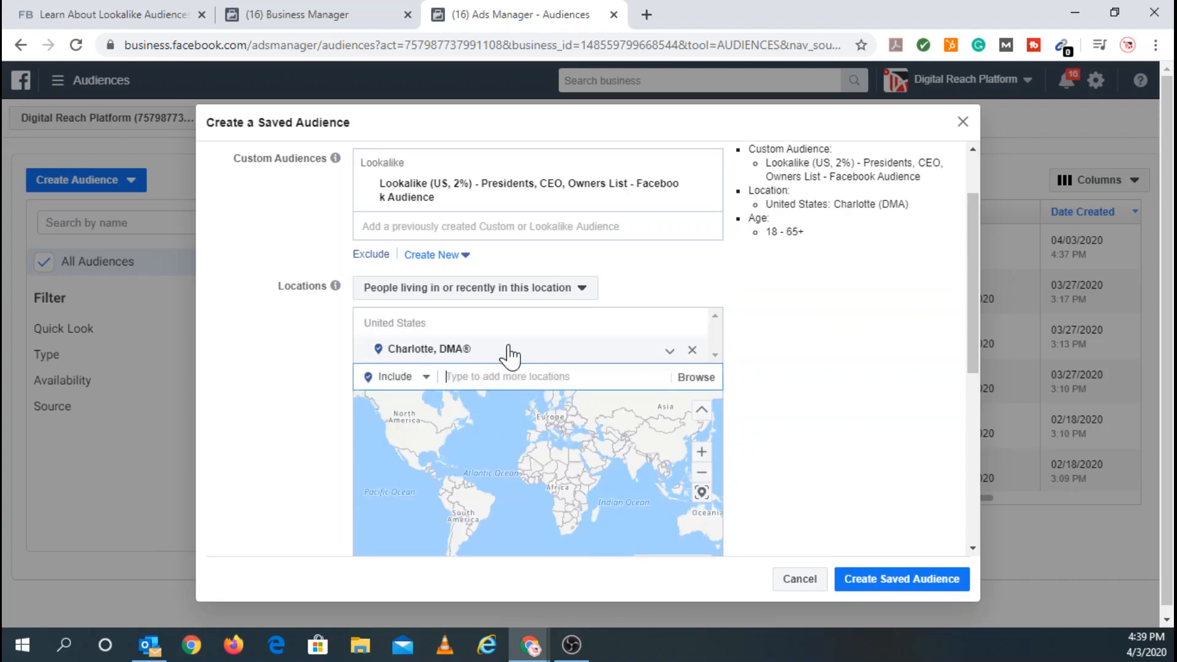
Add the Raleigh-Durham (Fayetvlle), DMA market to the saved audience's included locations
{"action": "scroll", "coordinate": [794, 375], "scroll_direction": "up", "scroll_amount": 2}
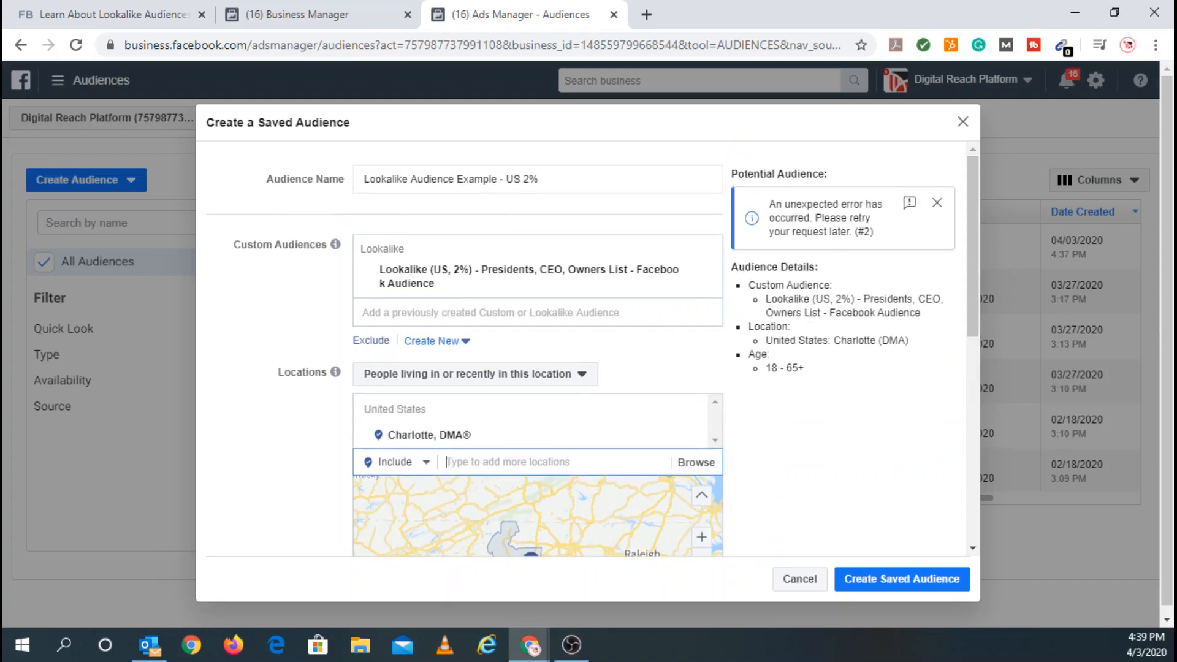
{"action": "scroll", "coordinate": [777, 305], "scroll_direction": "down", "scroll_amount": 4}
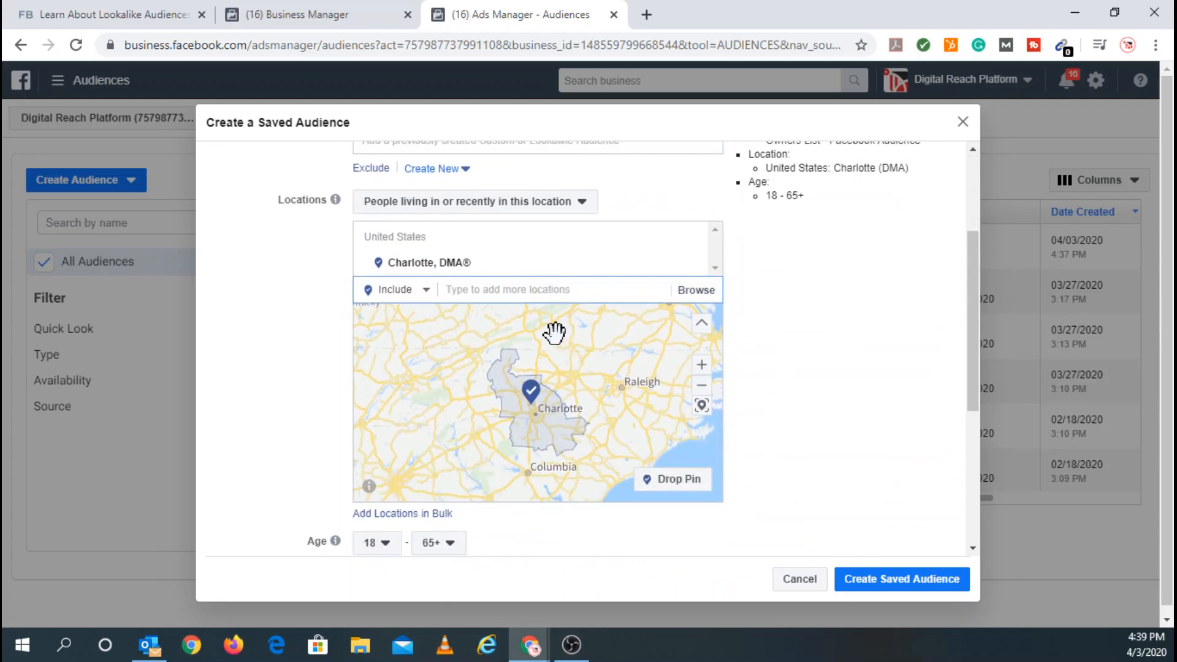
{"action": "scroll", "coordinate": [547, 320], "scroll_direction": "up", "scroll_amount": 1}
{"action": "scroll", "coordinate": [547, 320], "scroll_direction": "down", "scroll_amount": 1}
{"action": "type", "text": "raleigh"}
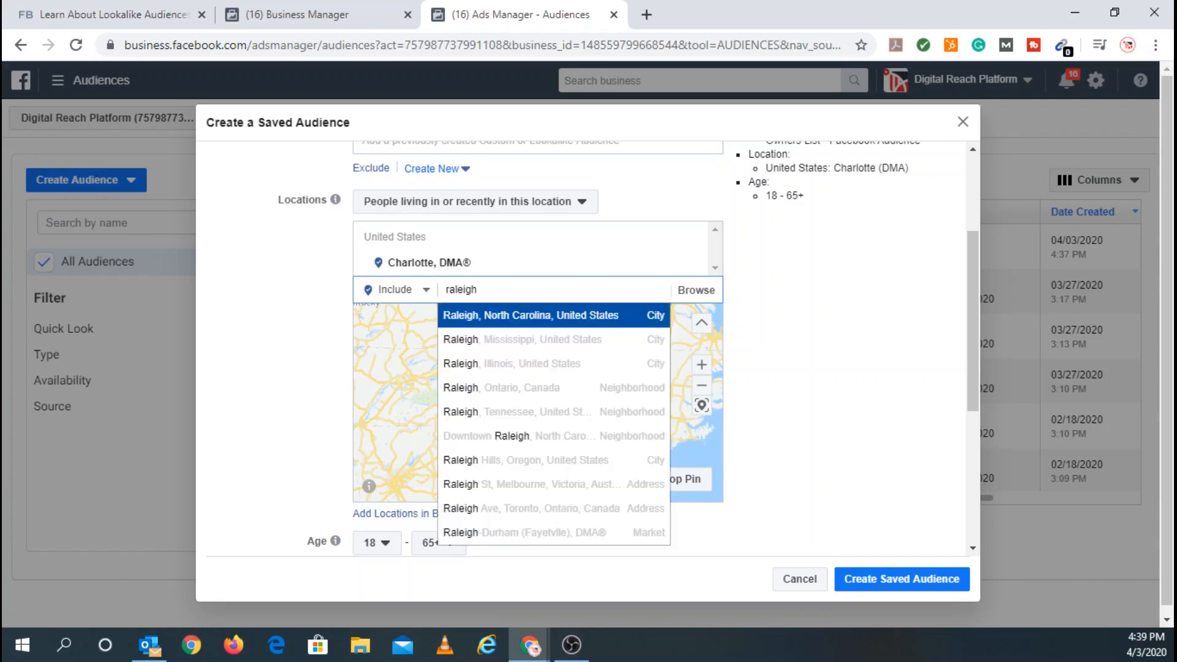
{"action": "scroll", "coordinate": [539, 404], "scroll_direction": "down", "scroll_amount": 1}
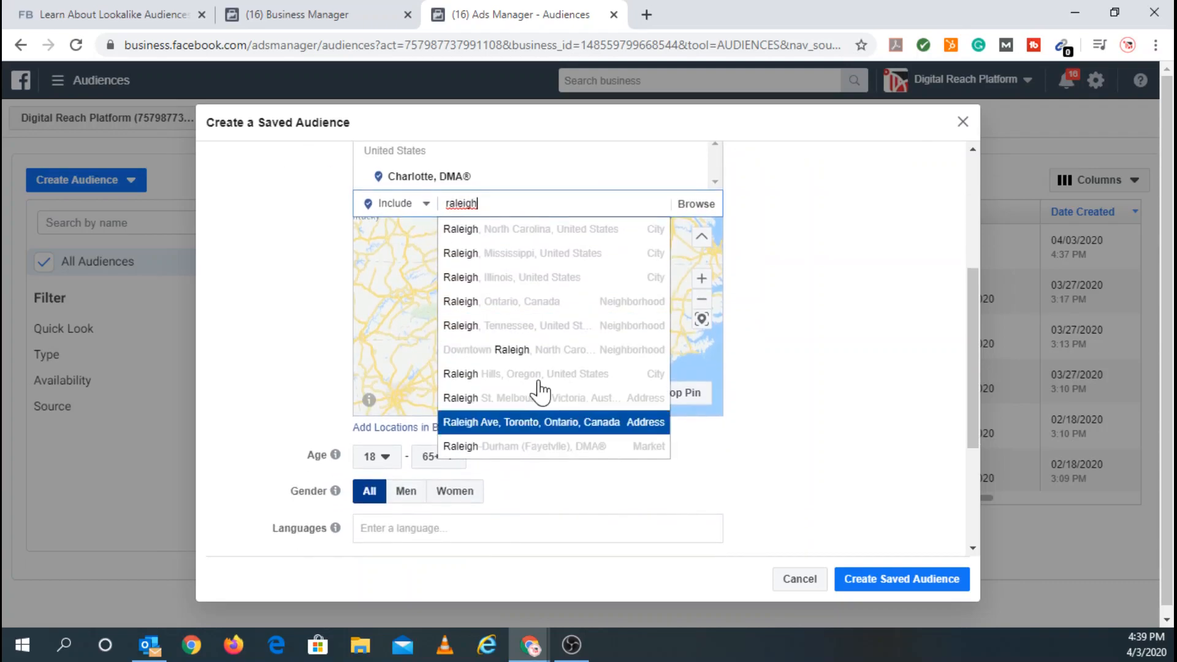
{"action": "left_click", "coordinate": [587, 447]}
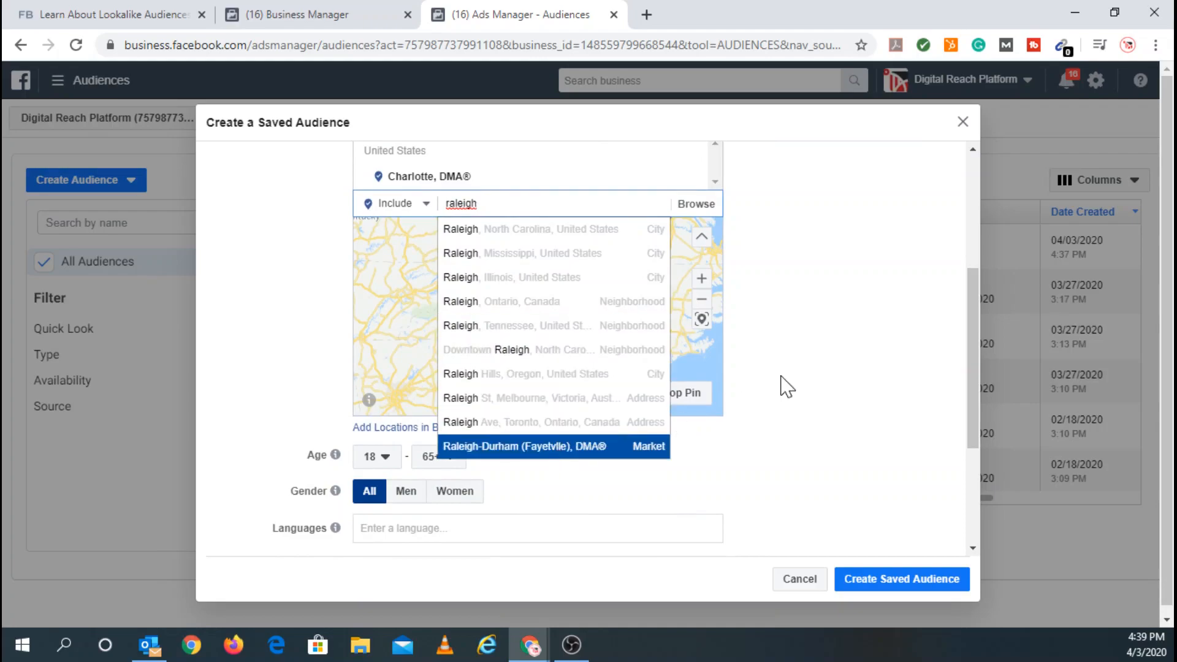
{"action": "scroll", "coordinate": [787, 386], "scroll_direction": "up", "scroll_amount": 2}
{"action": "scroll", "coordinate": [786, 386], "scroll_direction": "up", "scroll_amount": 1}
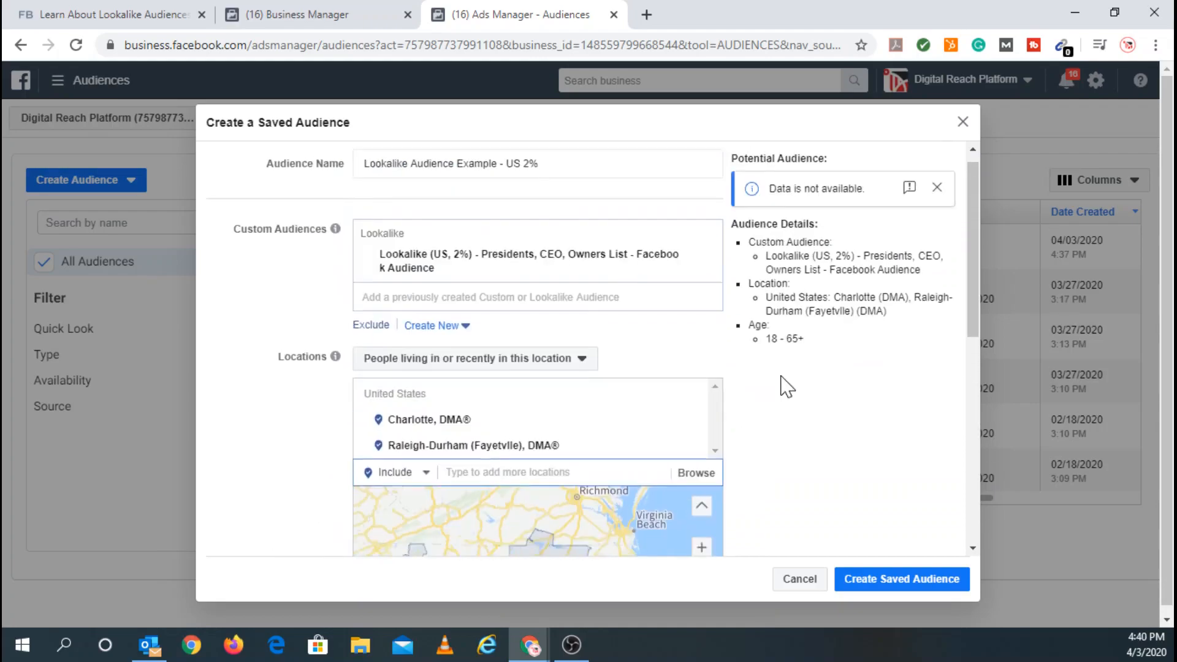
{"action": "scroll", "coordinate": [561, 409], "scroll_direction": "down", "scroll_amount": 1}
{"action": "scroll", "coordinate": [560, 409], "scroll_direction": "down", "scroll_amount": 2}
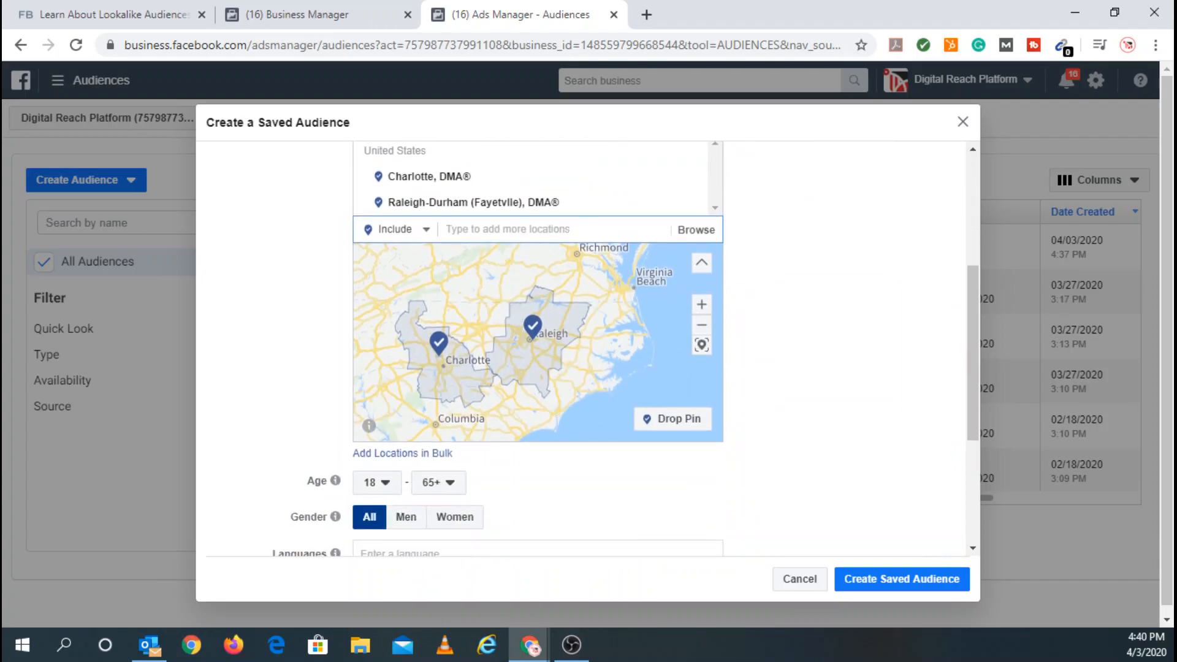
{"action": "type", "text": "a"}
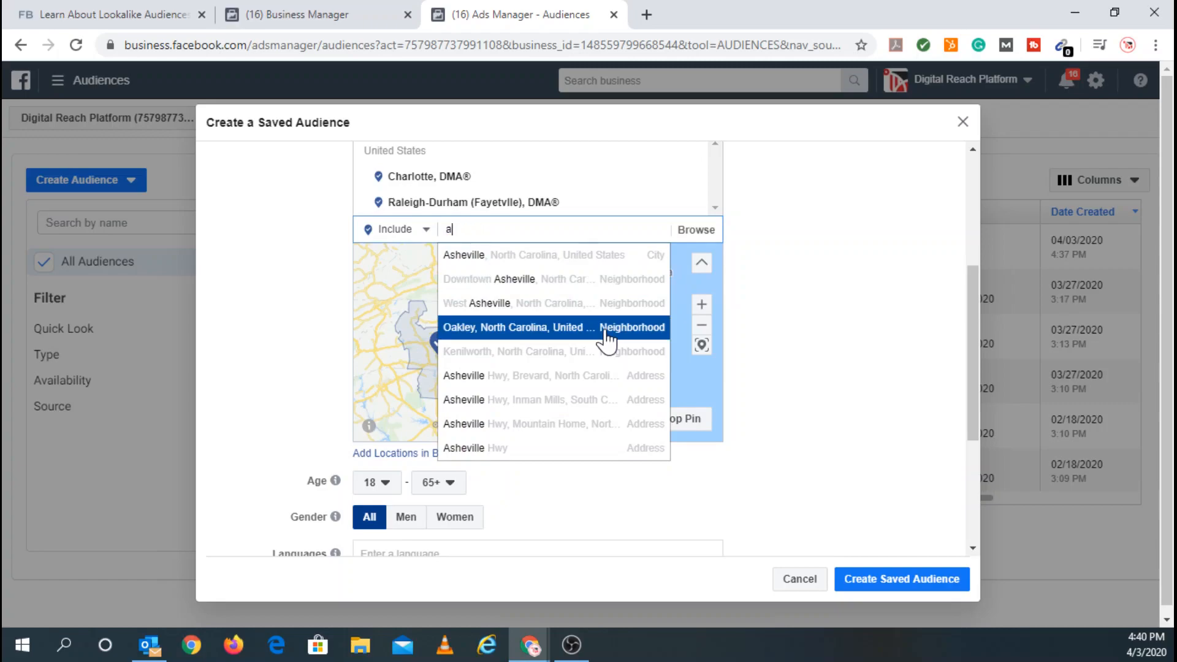
{"action": "key", "text": "BackSpace"}
Set the saved audience's age range to 30 to 55
{"action": "scroll", "coordinate": [847, 319], "scroll_direction": "down", "scroll_amount": 1}
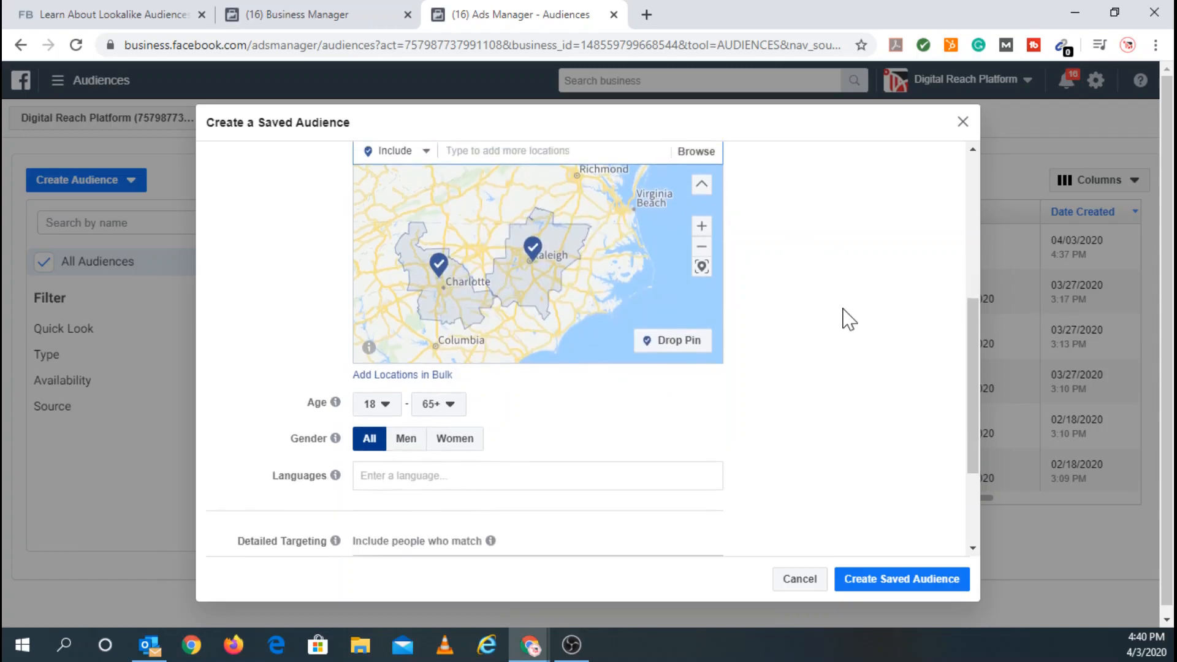
{"action": "left_click", "coordinate": [370, 396]}
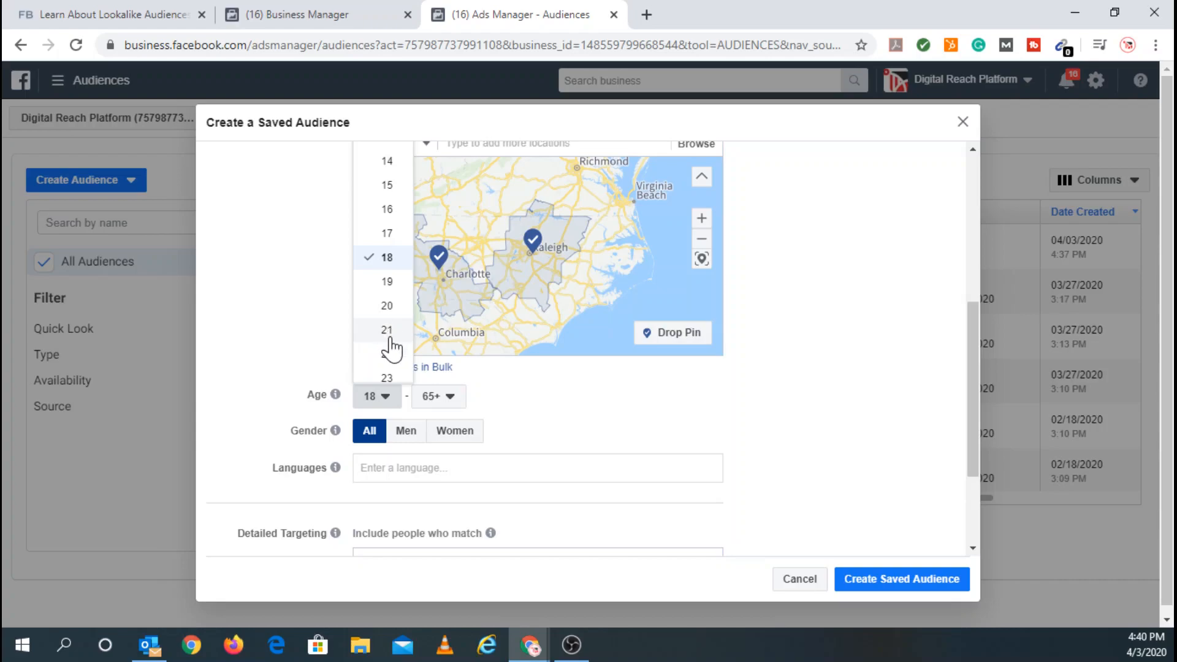
{"action": "scroll", "coordinate": [389, 344], "scroll_direction": "down", "scroll_amount": 1}
{"action": "scroll", "coordinate": [388, 347], "scroll_direction": "down", "scroll_amount": 2}
{"action": "left_click", "coordinate": [386, 373]}
{"action": "left_click", "coordinate": [446, 398]}
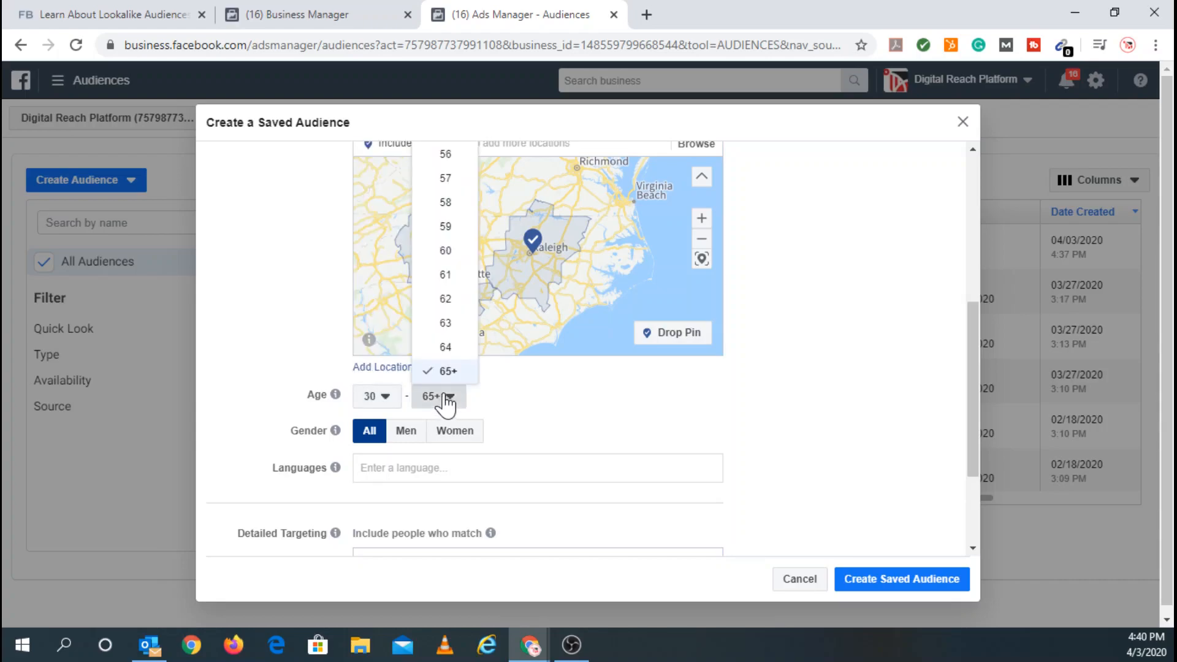
{"action": "scroll", "coordinate": [445, 307], "scroll_direction": "up", "scroll_amount": 2}
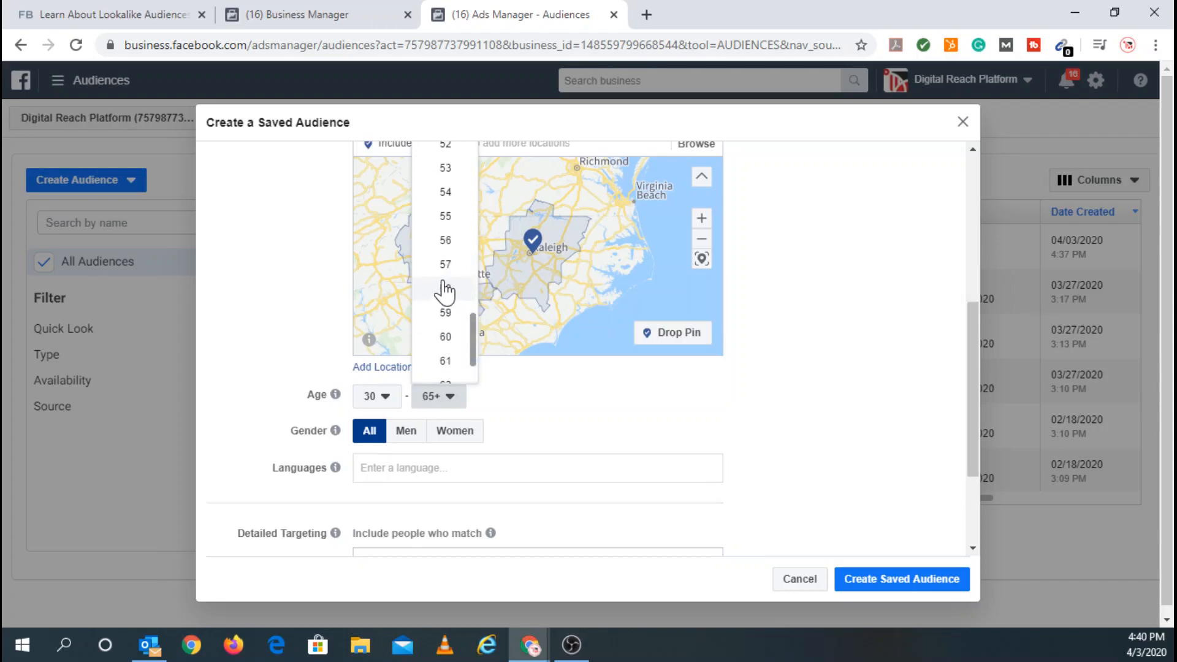
{"action": "left_click", "coordinate": [438, 217]}
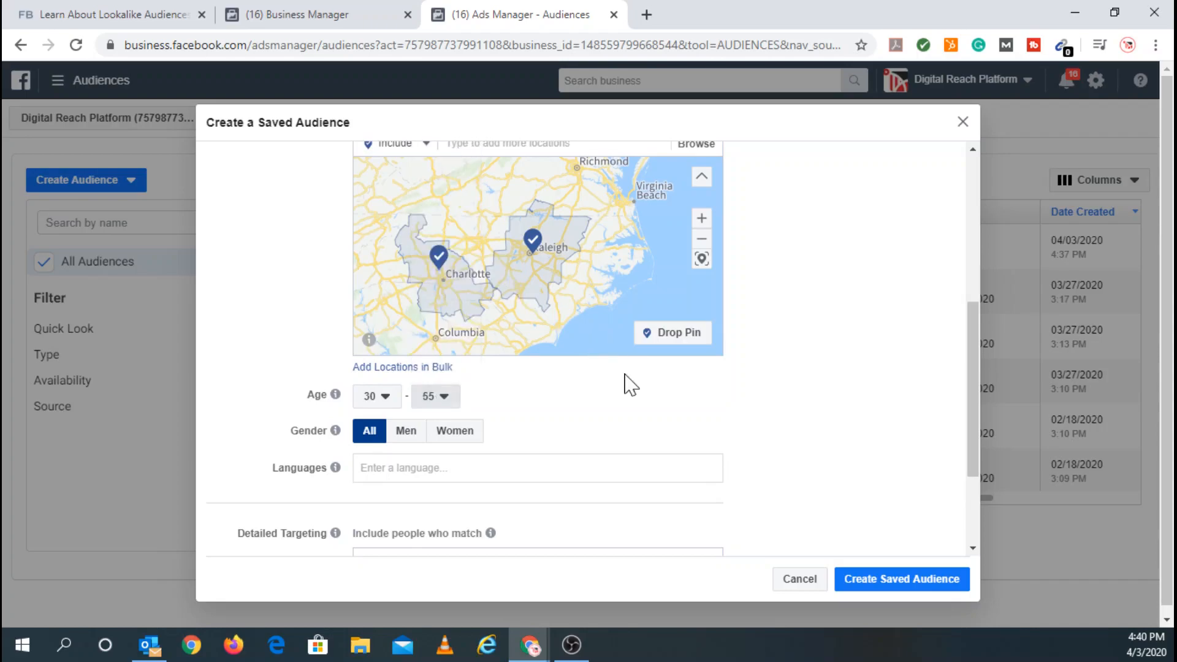
Restrict the saved audience's language to English (All)
{"action": "left_click", "coordinate": [379, 473]}
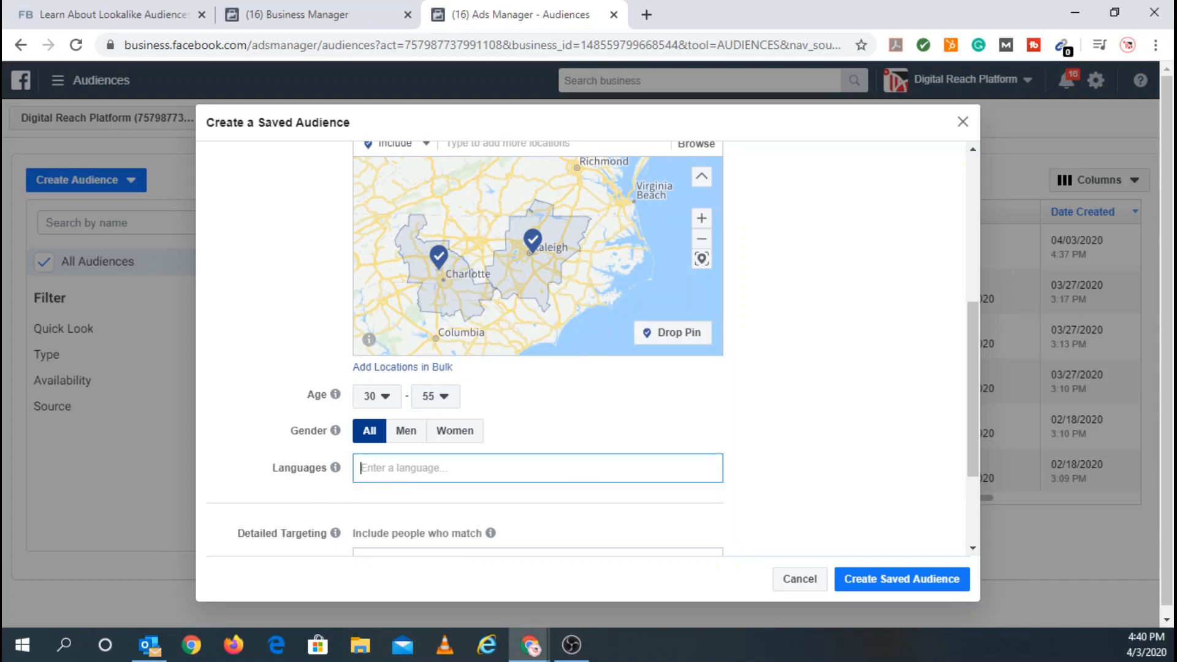
{"action": "type", "text": "englis"}
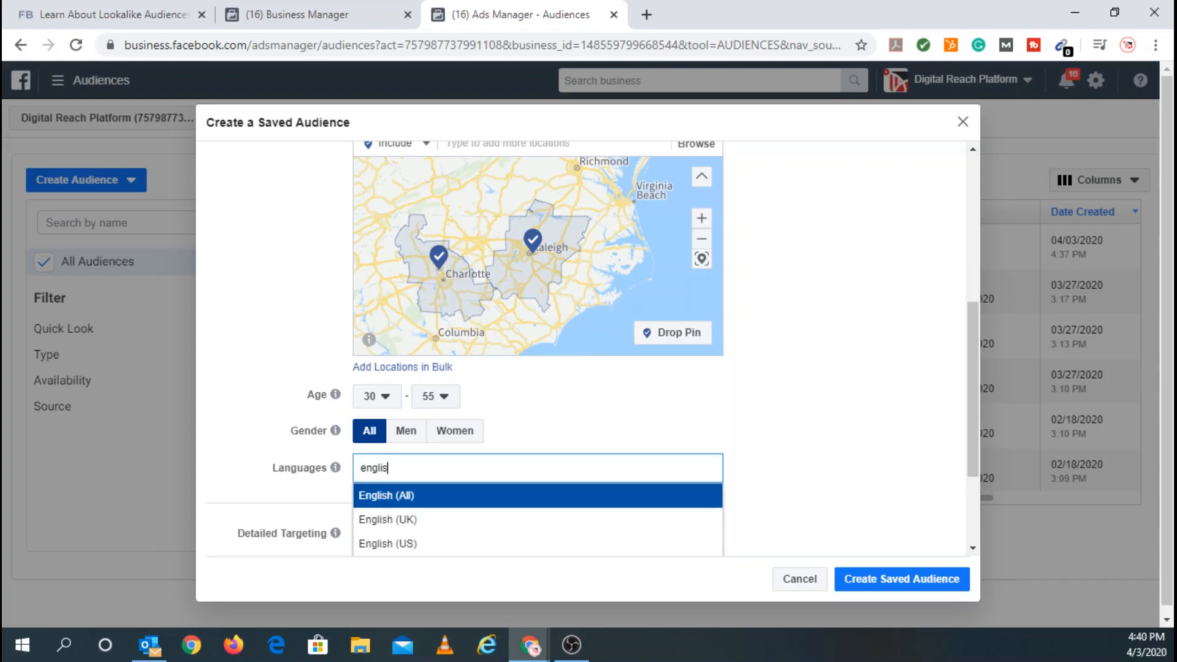
{"action": "left_click", "coordinate": [391, 496]}
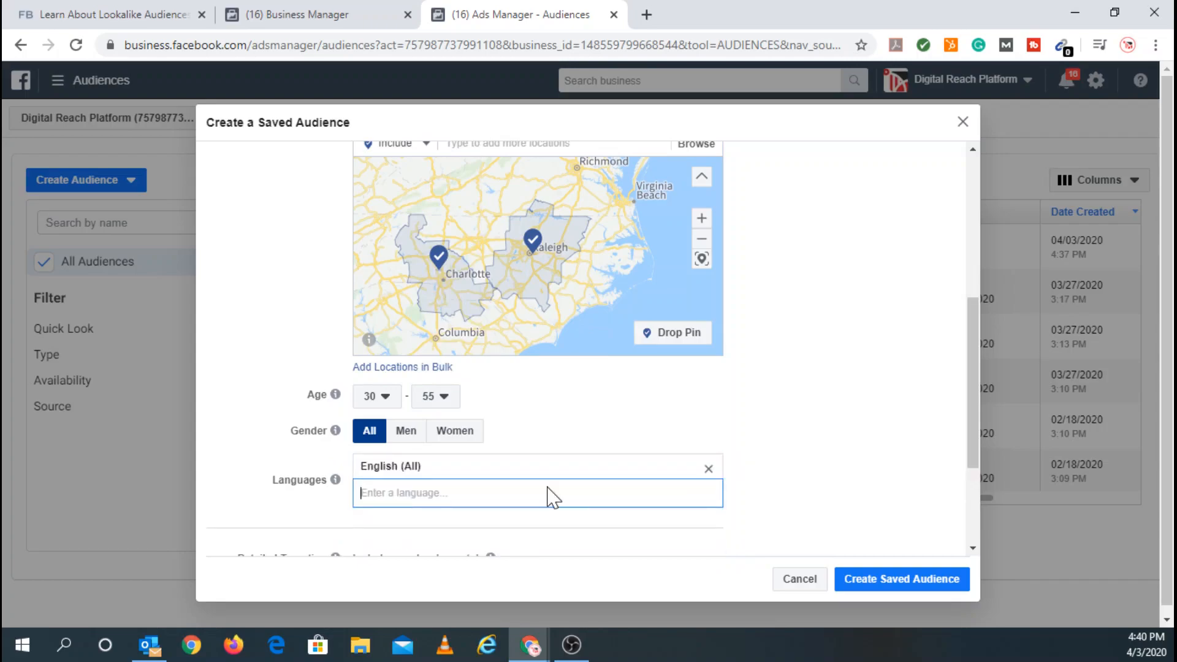
Review the saved audience's location, age, gender and language settings
{"action": "scroll", "coordinate": [635, 396], "scroll_direction": "down", "scroll_amount": 1}
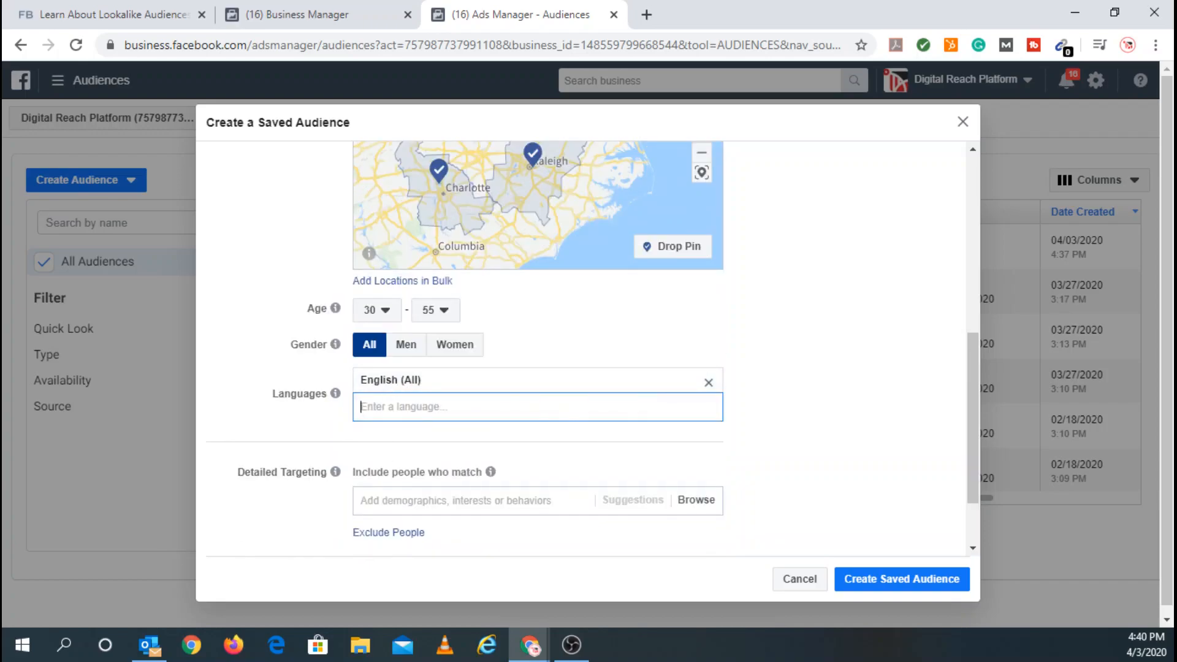
{"action": "scroll", "coordinate": [552, 424], "scroll_direction": "down", "scroll_amount": 1}
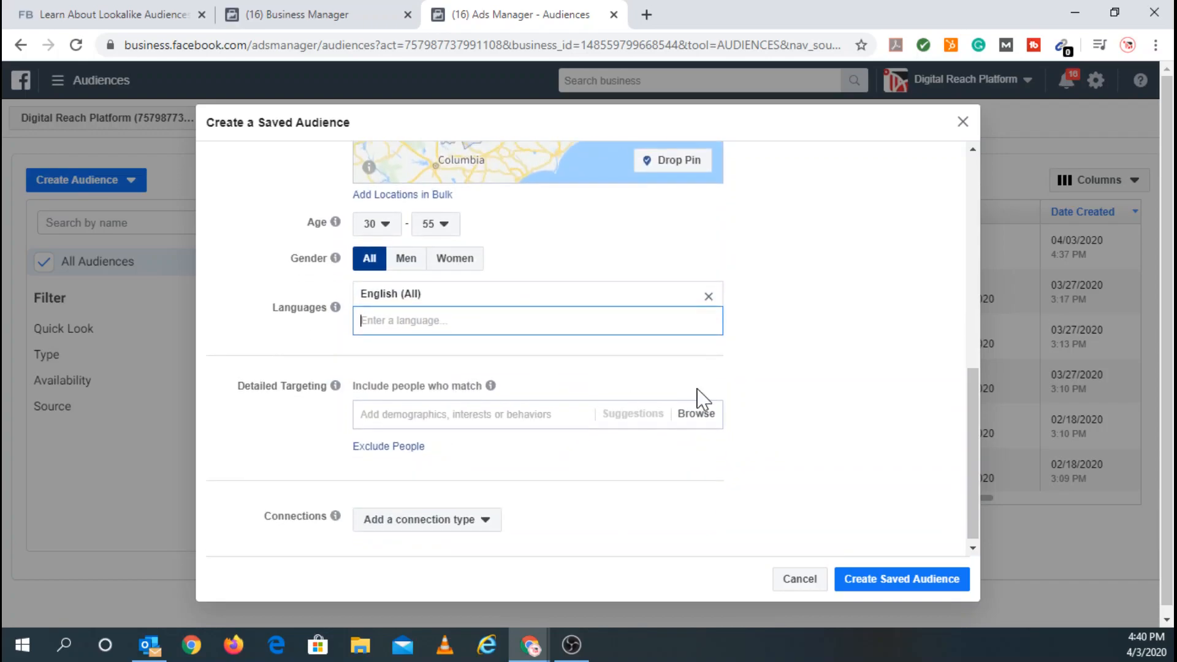
{"action": "scroll", "coordinate": [700, 399], "scroll_direction": "up", "scroll_amount": 2}
{"action": "scroll", "coordinate": [703, 399], "scroll_direction": "up", "scroll_amount": 1}
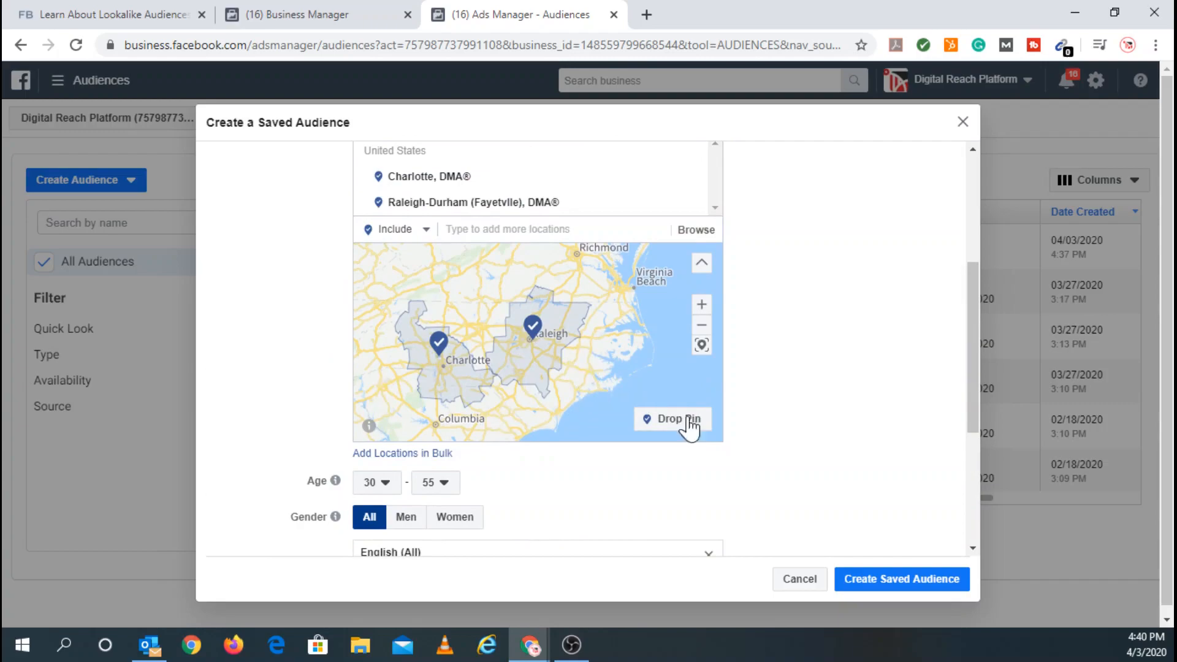
{"action": "scroll", "coordinate": [730, 432], "scroll_direction": "down", "scroll_amount": 1}
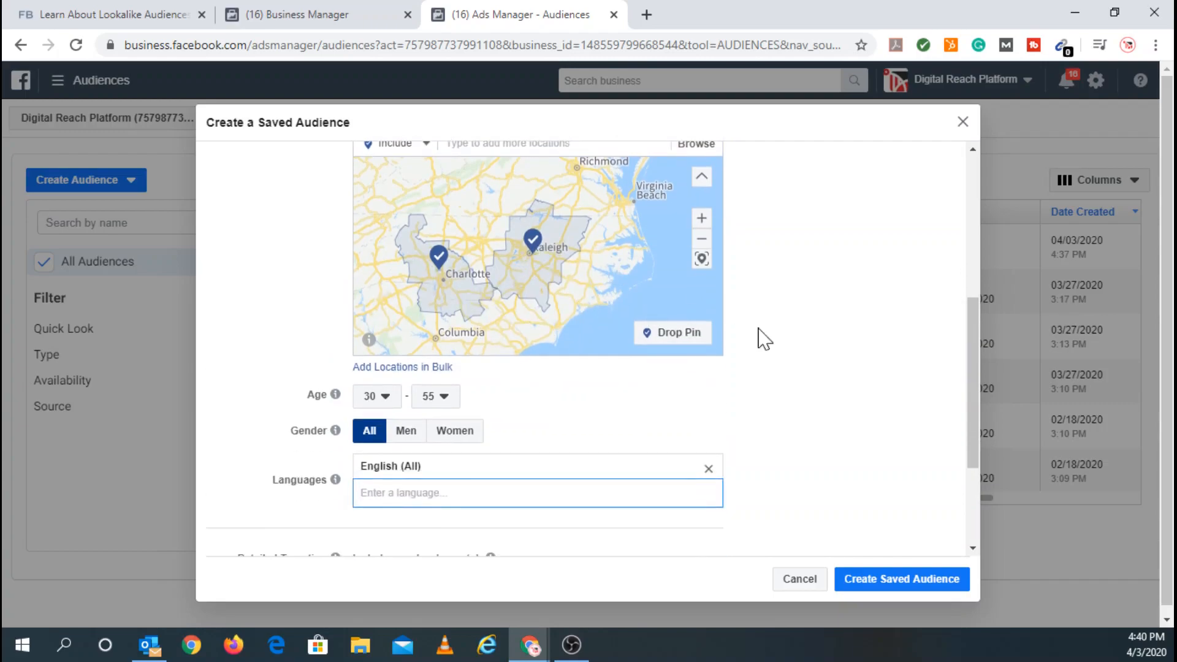
{"action": "scroll", "coordinate": [754, 386], "scroll_direction": "down", "scroll_amount": 1}
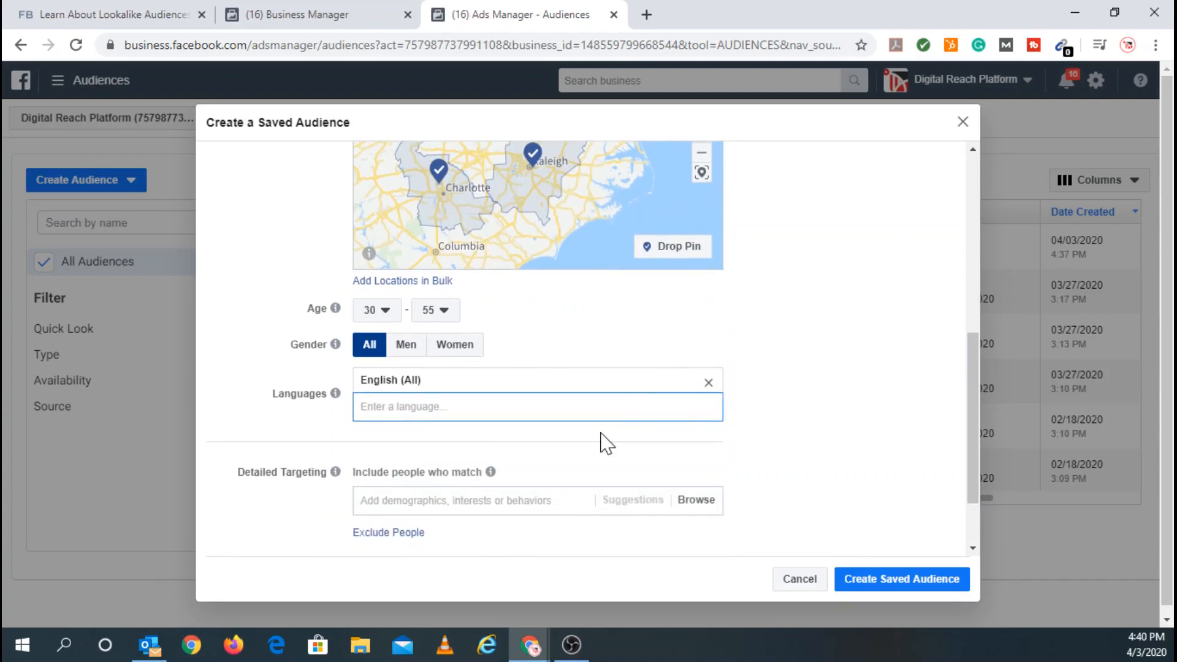
Browse the detailed targeting options and expand the Industries category under Demographics and Work
{"action": "scroll", "coordinate": [466, 429], "scroll_direction": "down", "scroll_amount": 1}
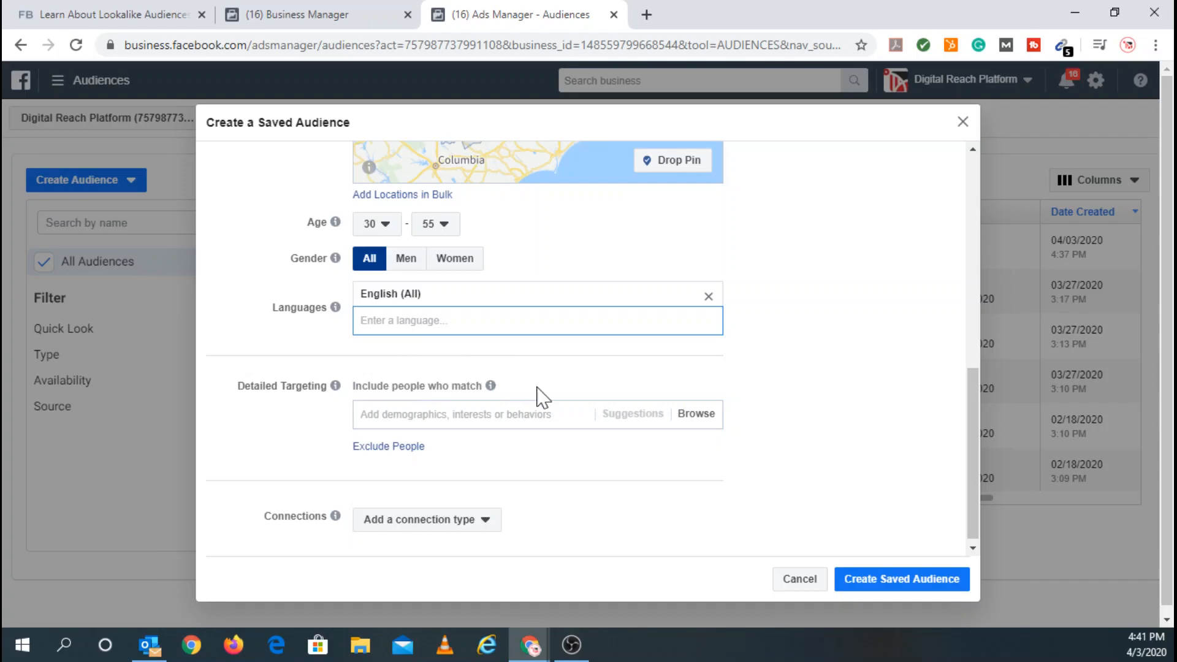
{"action": "left_click", "coordinate": [644, 414]}
{"action": "left_click", "coordinate": [705, 415]}
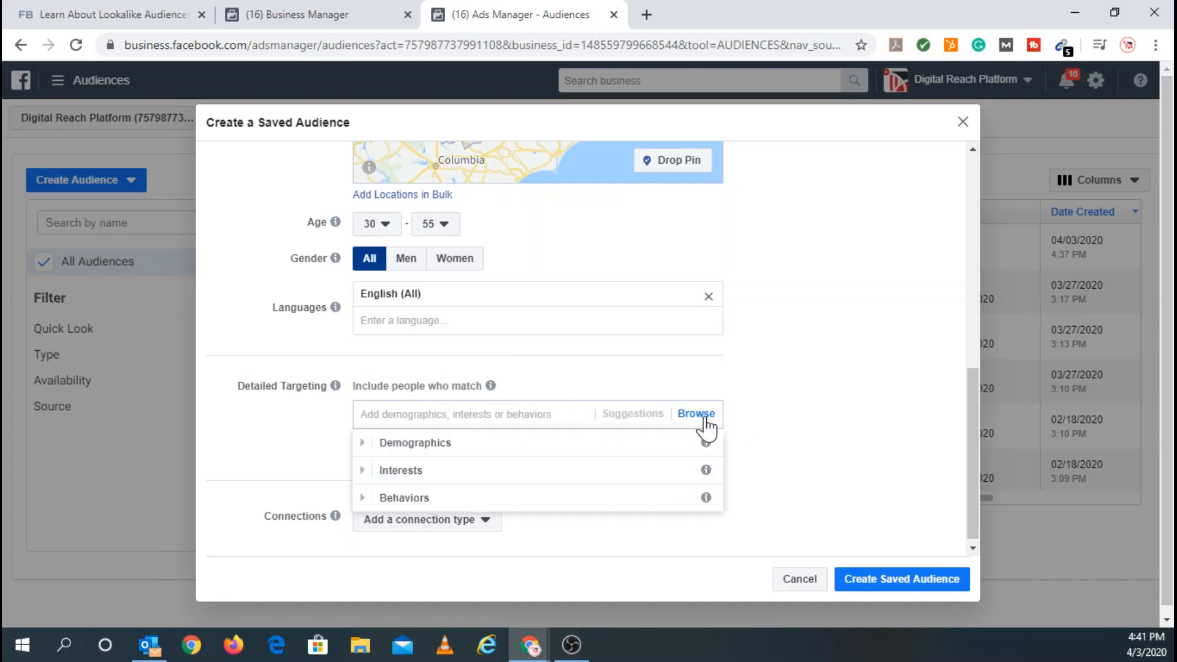
{"action": "left_click", "coordinate": [368, 452]}
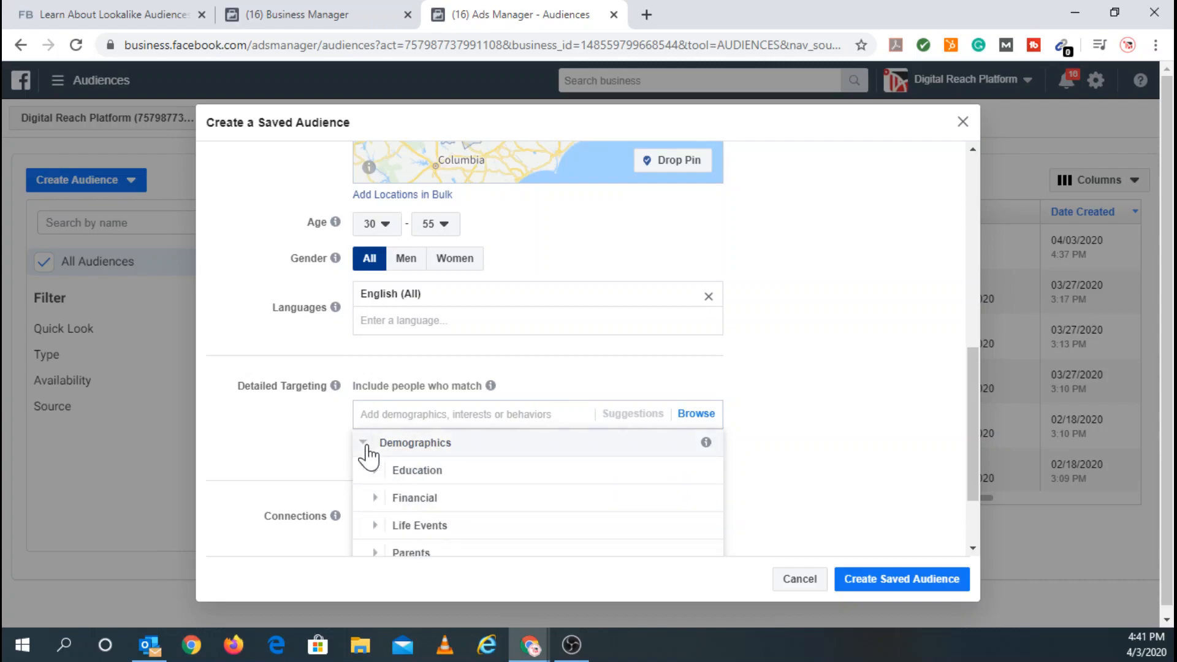
{"action": "scroll", "coordinate": [417, 490], "scroll_direction": "down", "scroll_amount": 1}
{"action": "scroll", "coordinate": [411, 499], "scroll_direction": "down", "scroll_amount": 1}
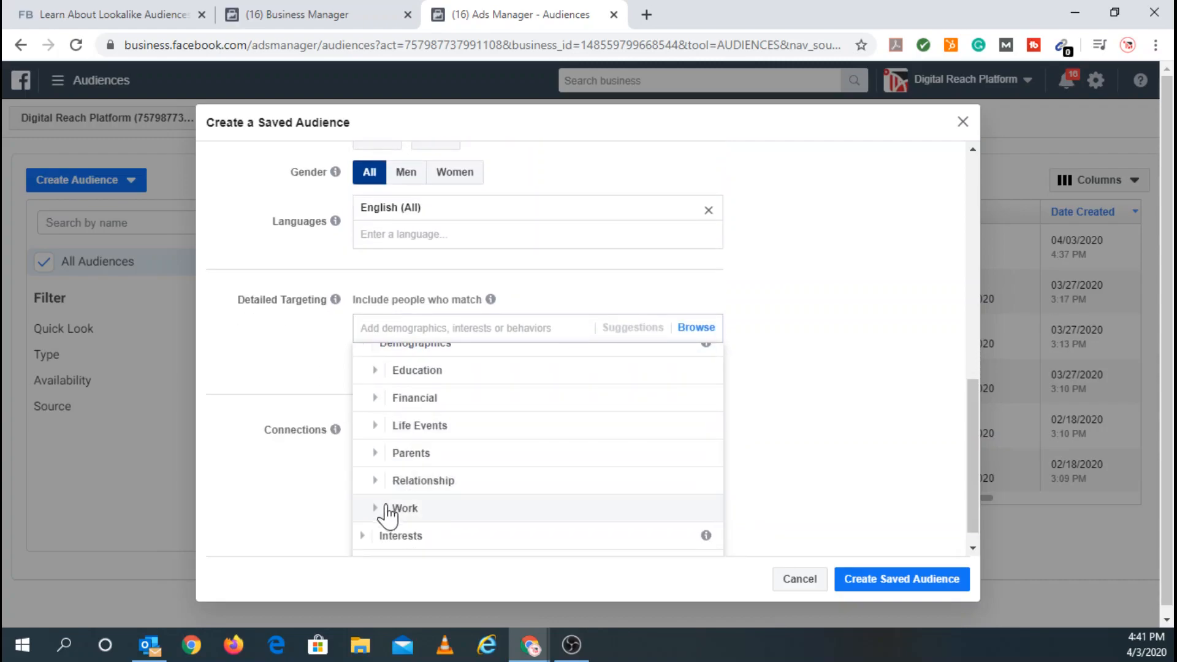
{"action": "left_click", "coordinate": [380, 516]}
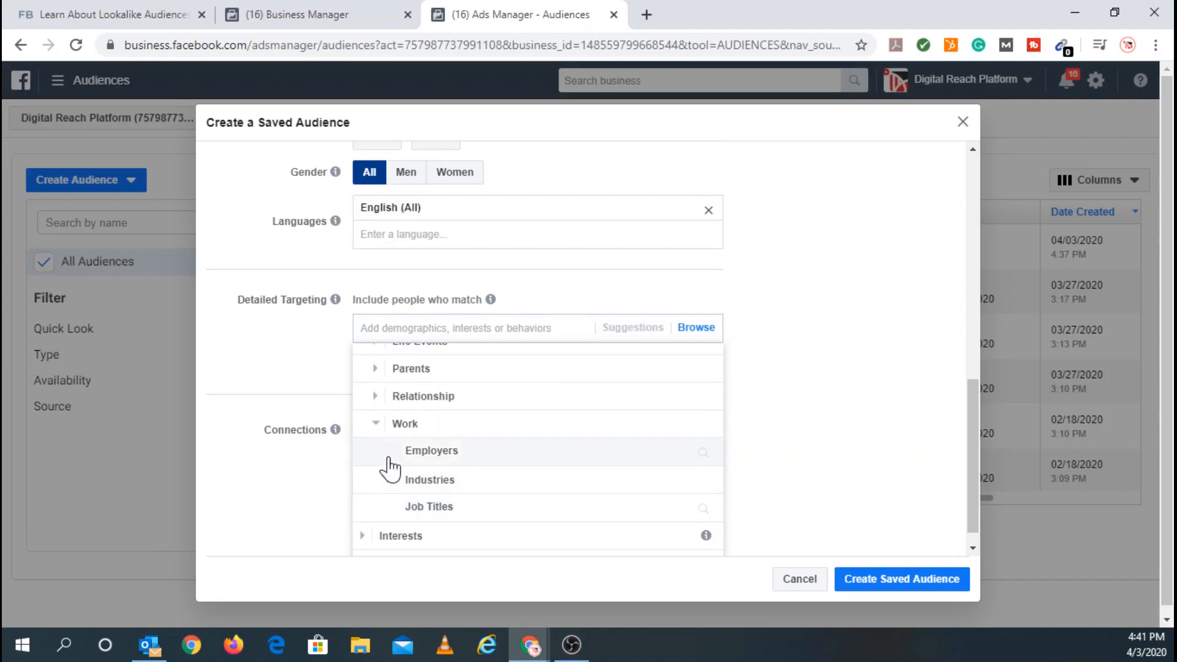
{"action": "left_click", "coordinate": [389, 487]}
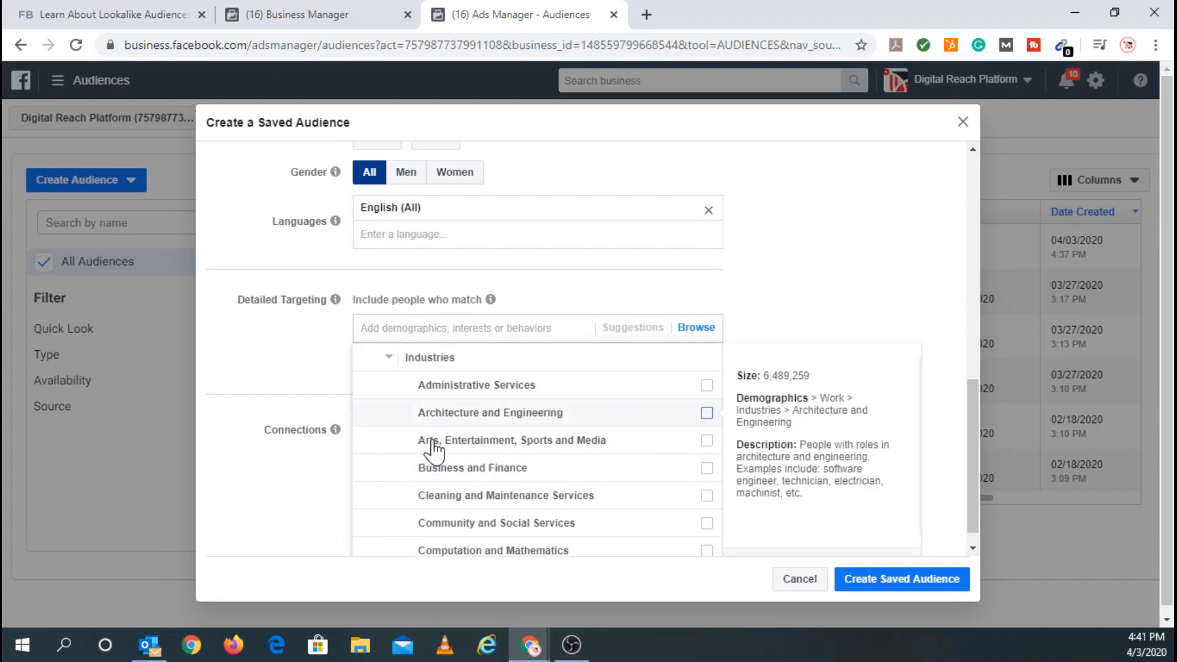
Add the Business and Finance industry to the audience's detailed targeting
{"action": "scroll", "coordinate": [433, 451], "scroll_direction": "down", "scroll_amount": 3}
{"action": "scroll", "coordinate": [435, 454], "scroll_direction": "down", "scroll_amount": 2}
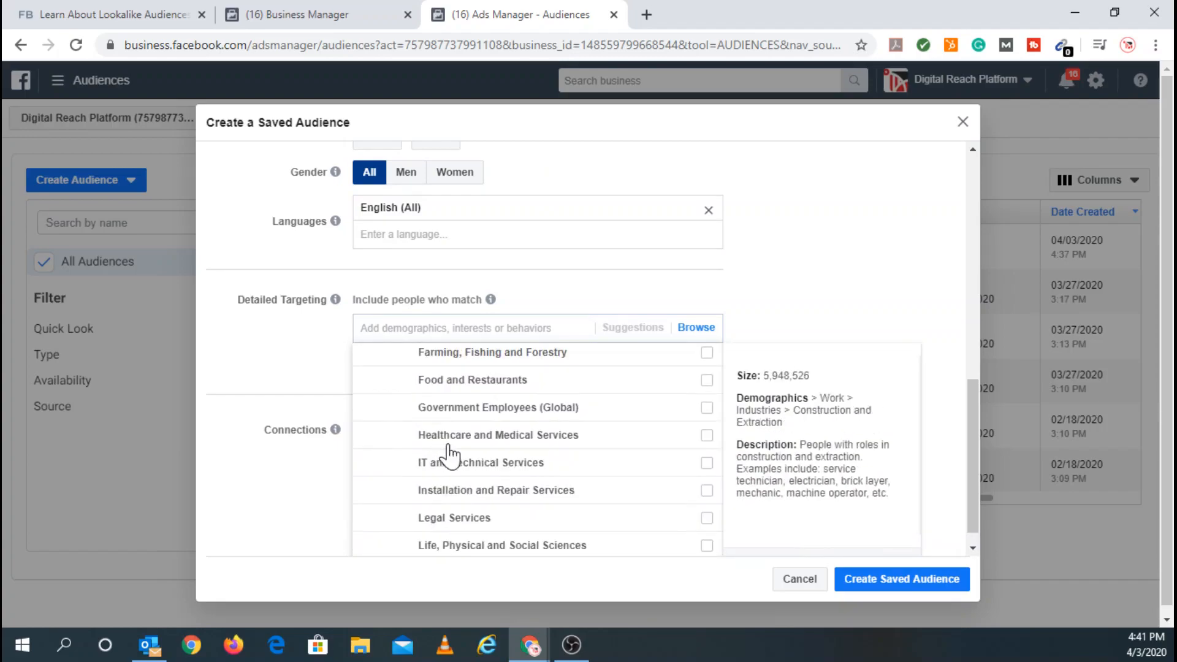
{"action": "scroll", "coordinate": [460, 452], "scroll_direction": "up", "scroll_amount": 3}
{"action": "scroll", "coordinate": [485, 445], "scroll_direction": "down", "scroll_amount": 1}
{"action": "scroll", "coordinate": [501, 439], "scroll_direction": "up", "scroll_amount": 1}
{"action": "scroll", "coordinate": [503, 436], "scroll_direction": "up", "scroll_amount": 1}
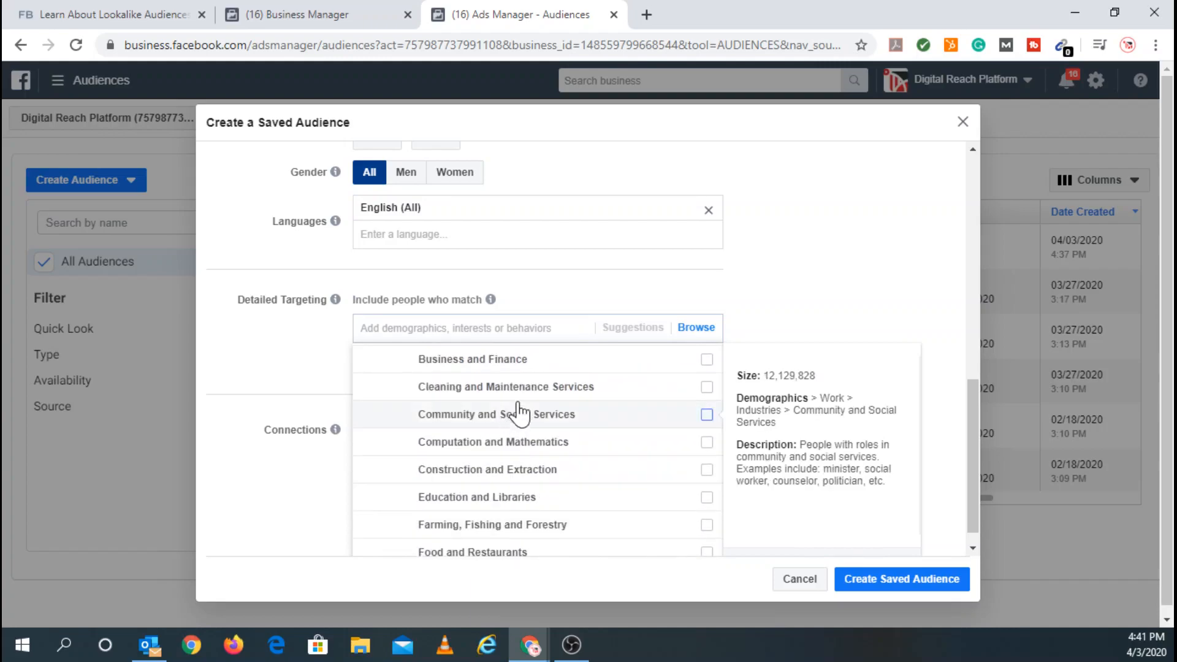
{"action": "left_click", "coordinate": [706, 362]}
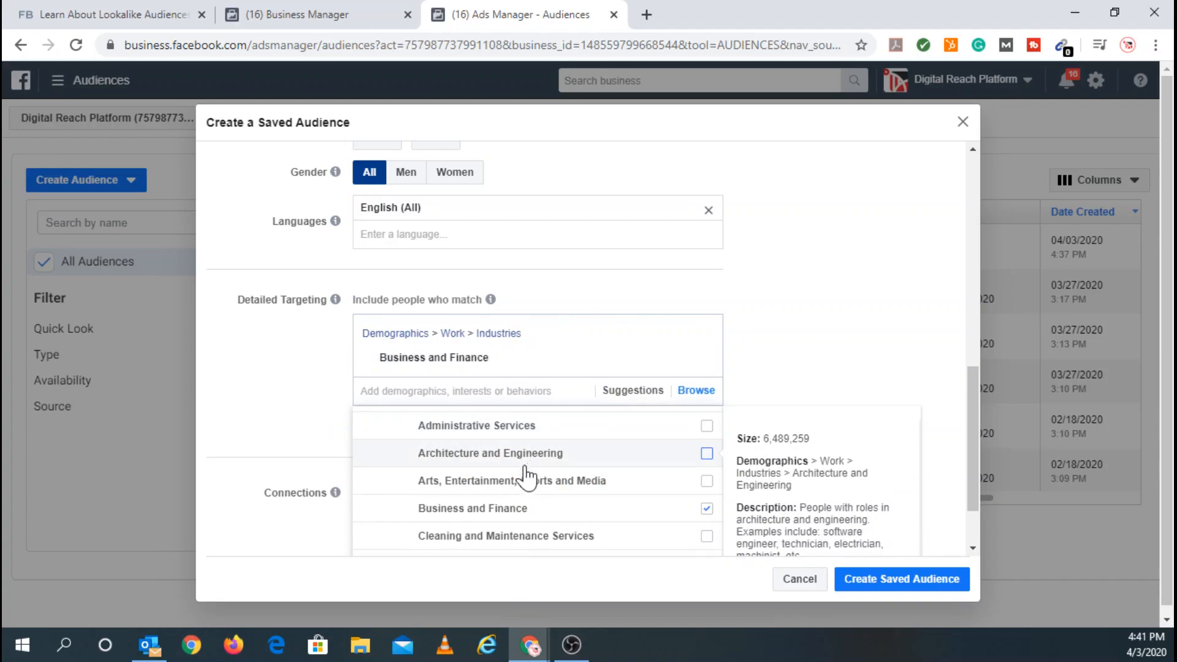
Add the Healthcare and Medical Services and IT and Technical Services industries to detailed targeting, then close the industry list
{"action": "scroll", "coordinate": [520, 481], "scroll_direction": "down", "scroll_amount": 2}
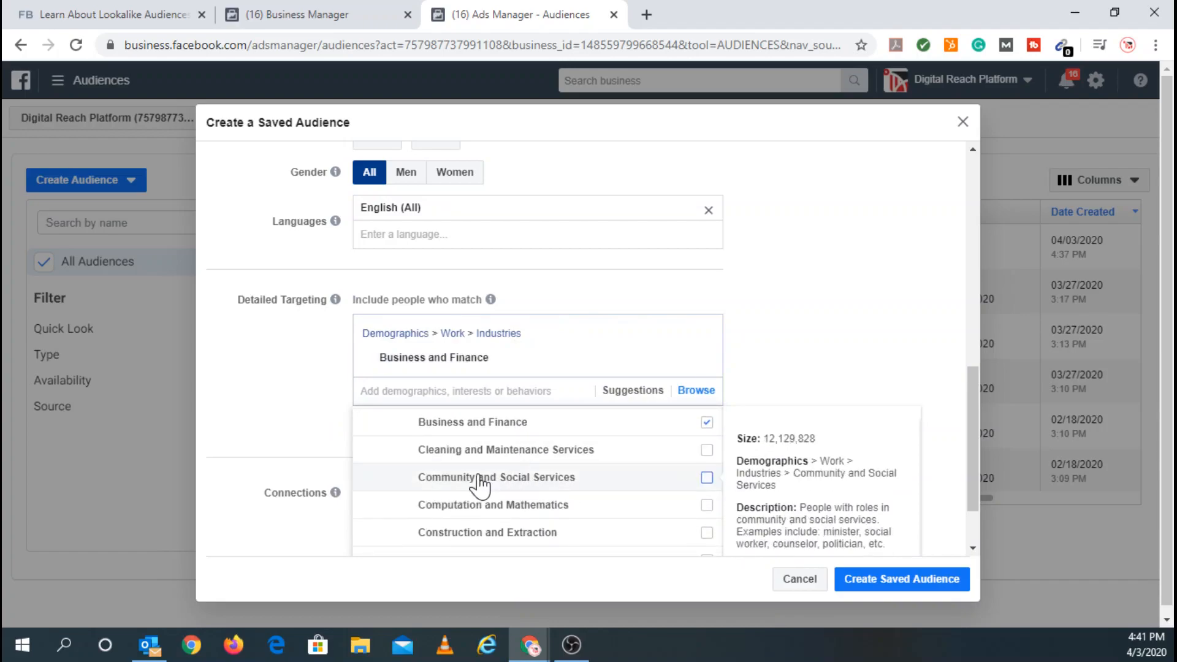
{"action": "scroll", "coordinate": [481, 486], "scroll_direction": "down", "scroll_amount": 2}
{"action": "scroll", "coordinate": [487, 484], "scroll_direction": "down", "scroll_amount": 3}
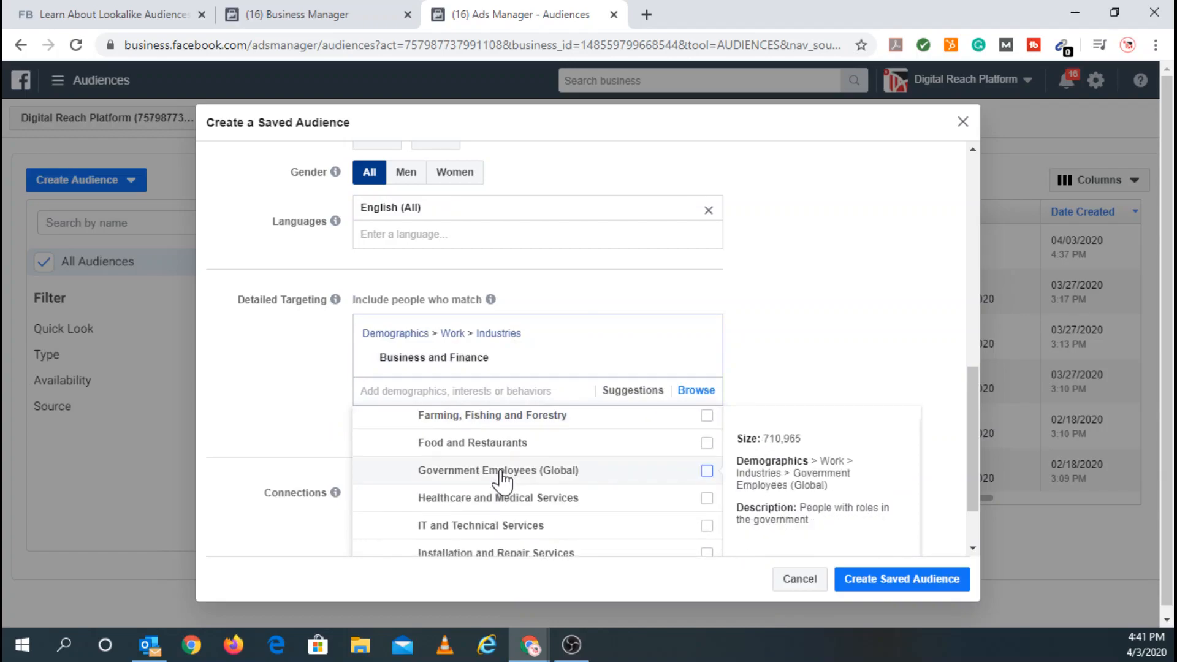
{"action": "left_click", "coordinate": [704, 500]}
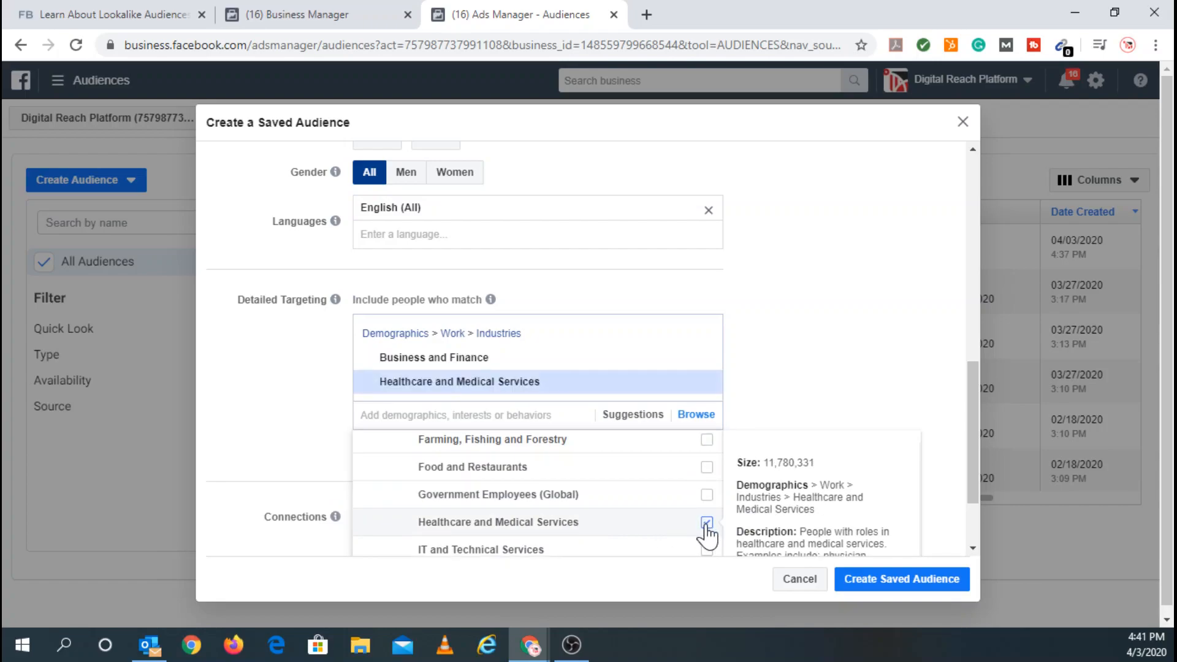
{"action": "scroll", "coordinate": [659, 524], "scroll_direction": "down", "scroll_amount": 3}
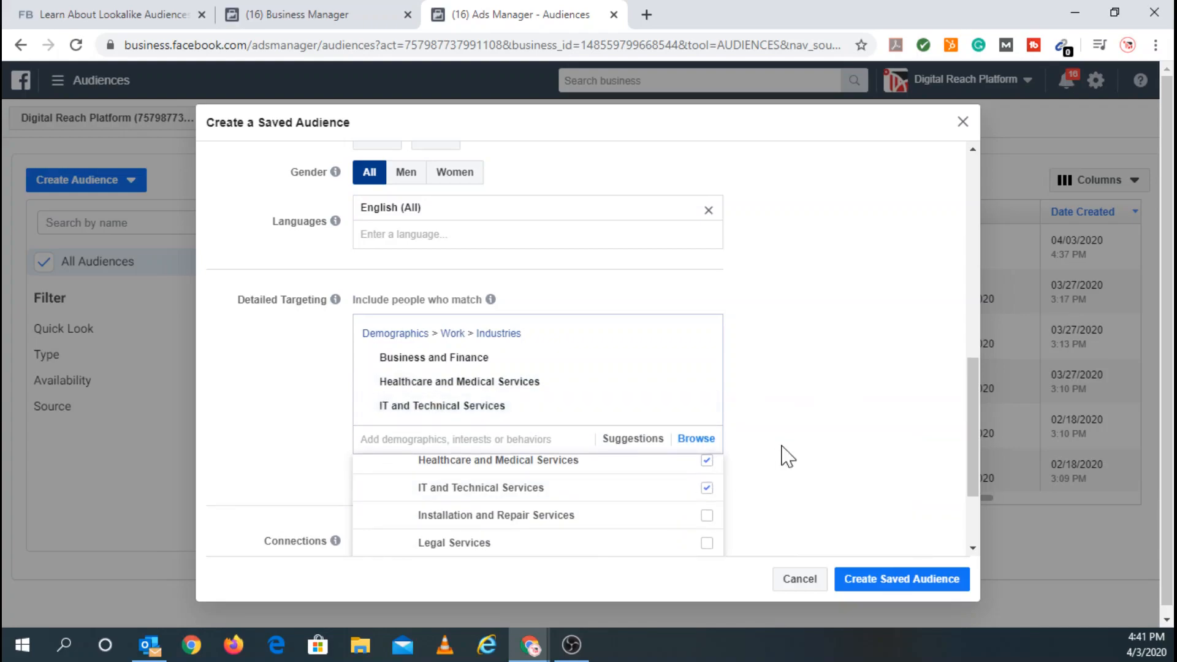
{"action": "left_click", "coordinate": [797, 450]}
{"action": "scroll", "coordinate": [539, 436], "scroll_direction": "down", "scroll_amount": 1}
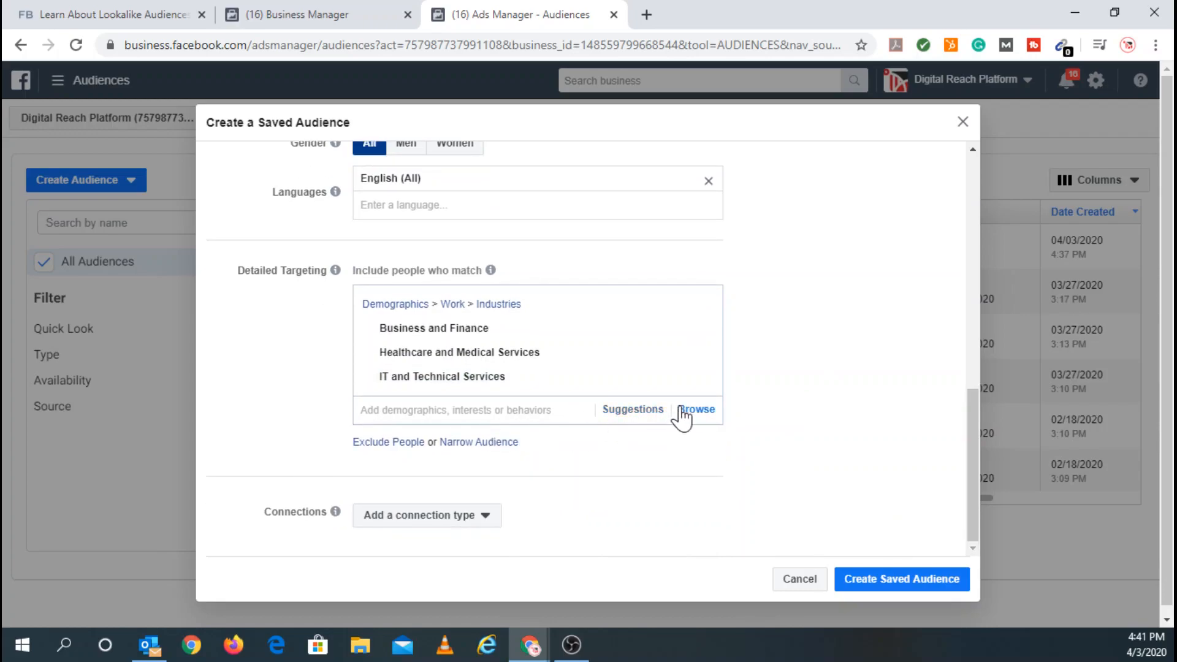
Add the suggested Management, Sales and Legal Services industries to detailed targeting, without keeping the Small business owners behavior in that group
{"action": "left_click", "coordinate": [624, 416]}
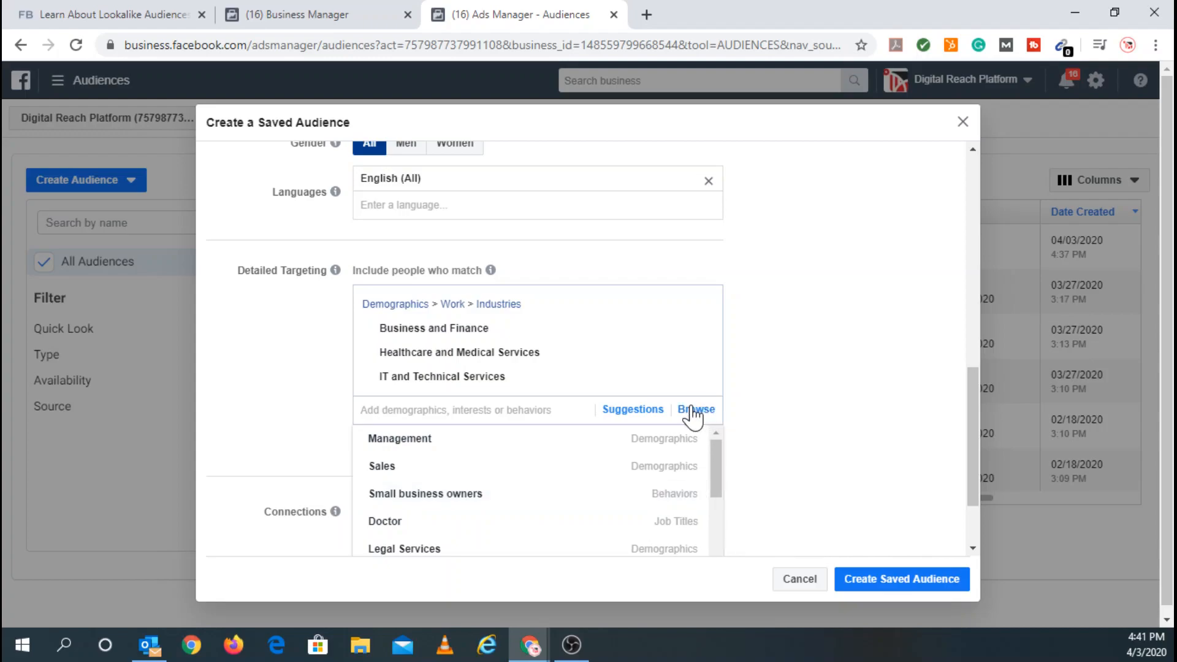
{"action": "left_click", "coordinate": [447, 496]}
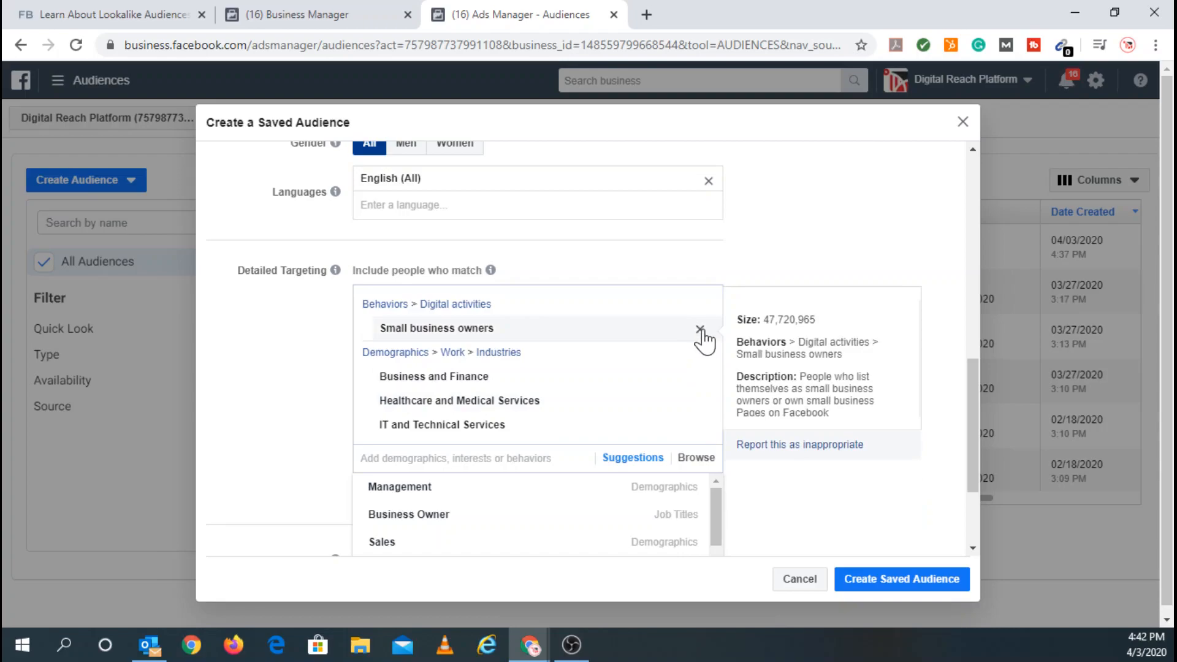
{"action": "left_click", "coordinate": [700, 329]}
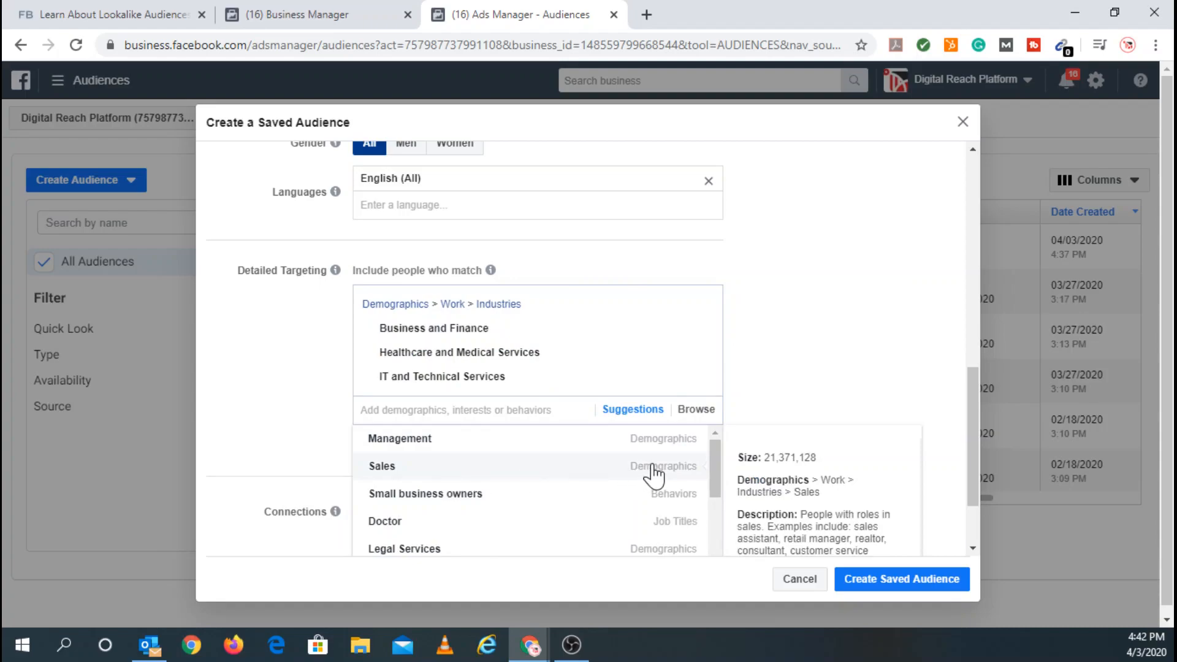
{"action": "left_click", "coordinate": [662, 446]}
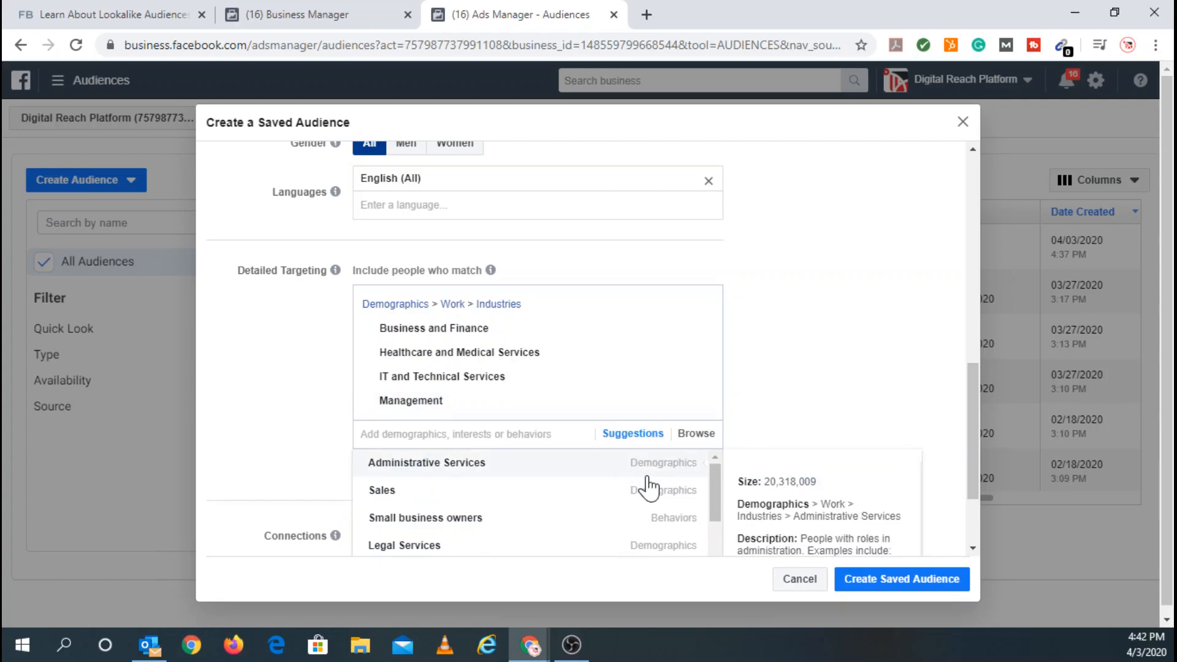
{"action": "left_click", "coordinate": [604, 495]}
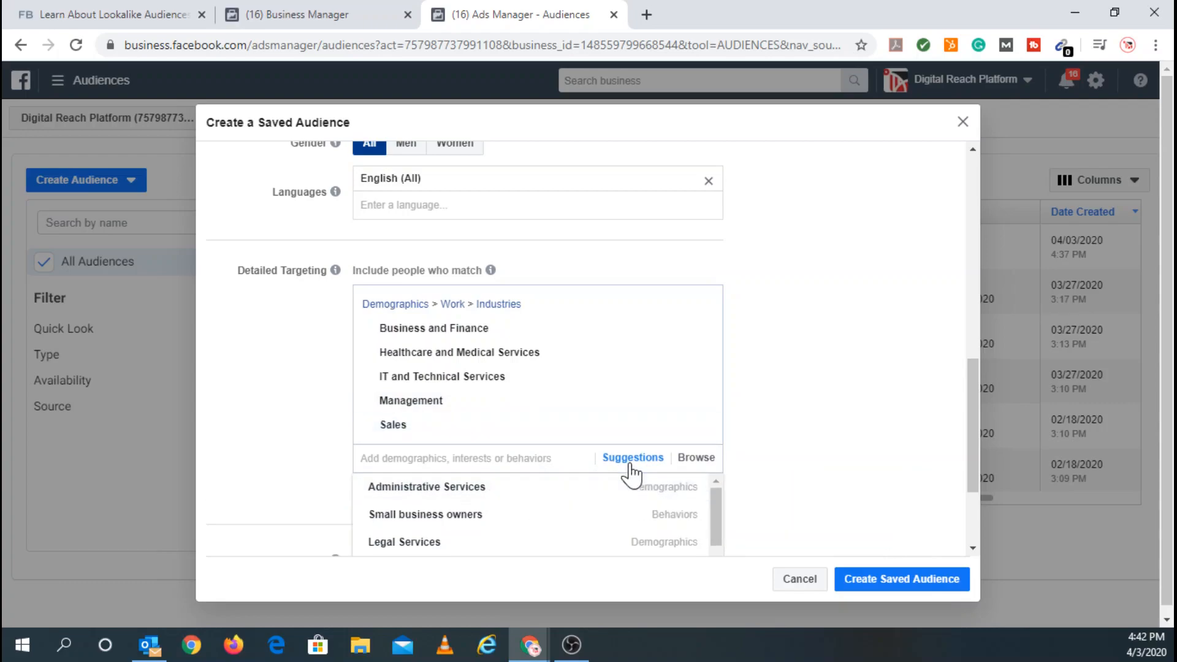
{"action": "scroll", "coordinate": [539, 491], "scroll_direction": "down", "scroll_amount": 2}
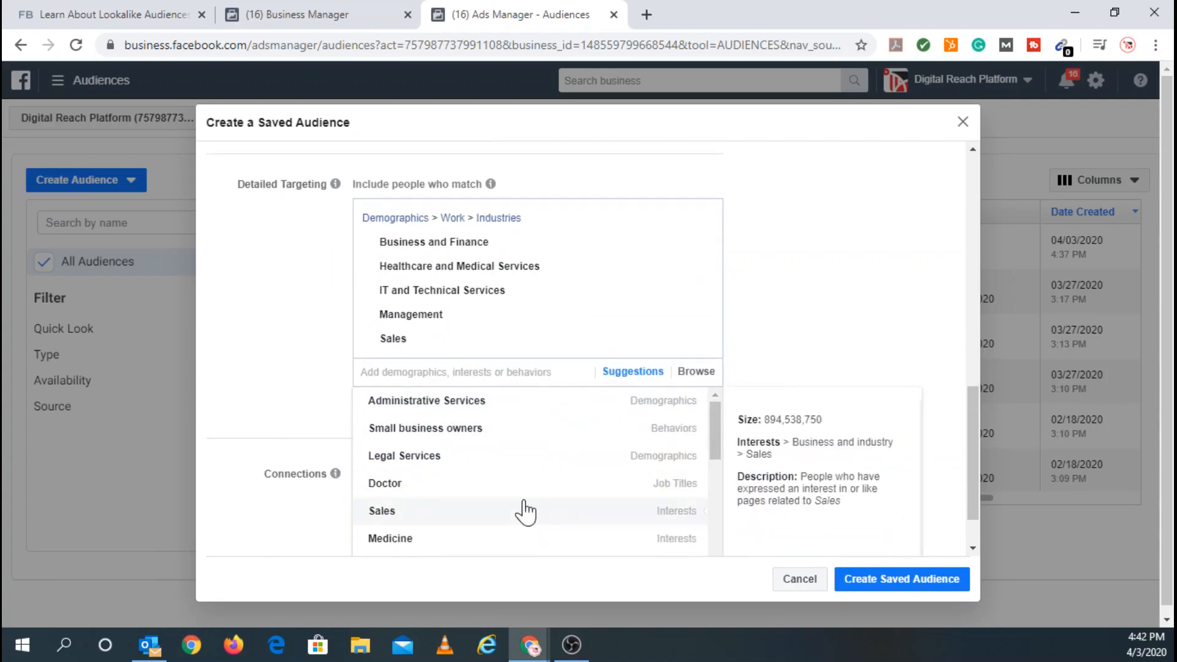
{"action": "left_click", "coordinate": [641, 465]}
{"action": "left_click", "coordinate": [815, 391]}
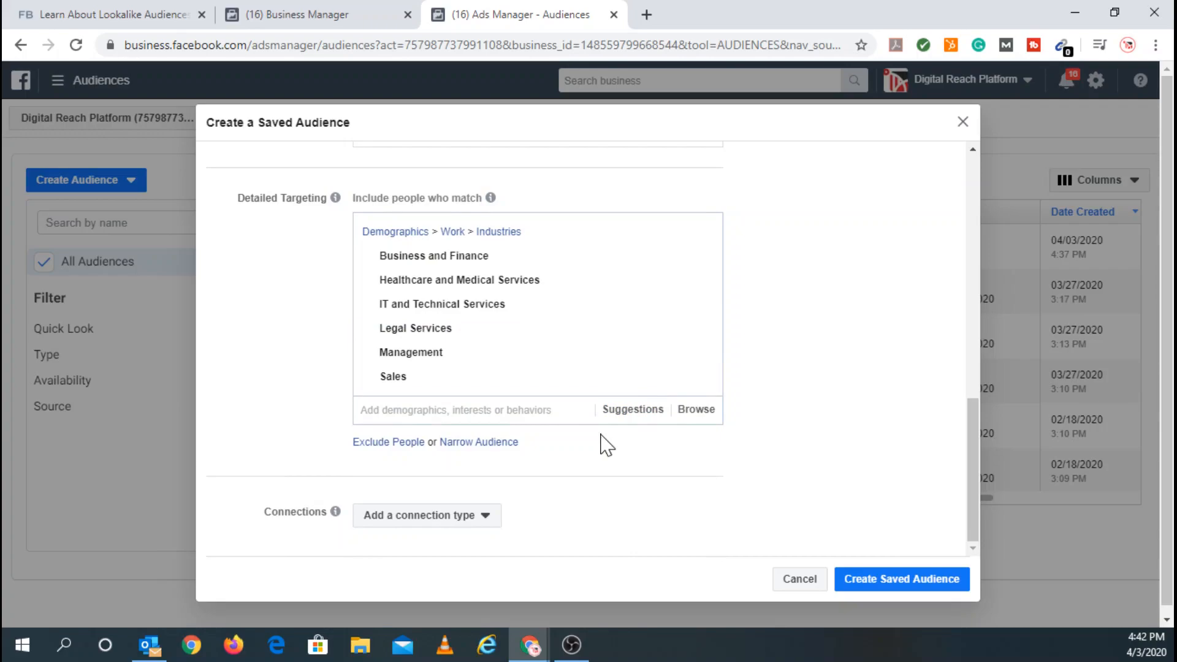
Narrow the audience to people who must also match the Small business owners behavior, found by searching for "business owners"
{"action": "left_click", "coordinate": [465, 442]}
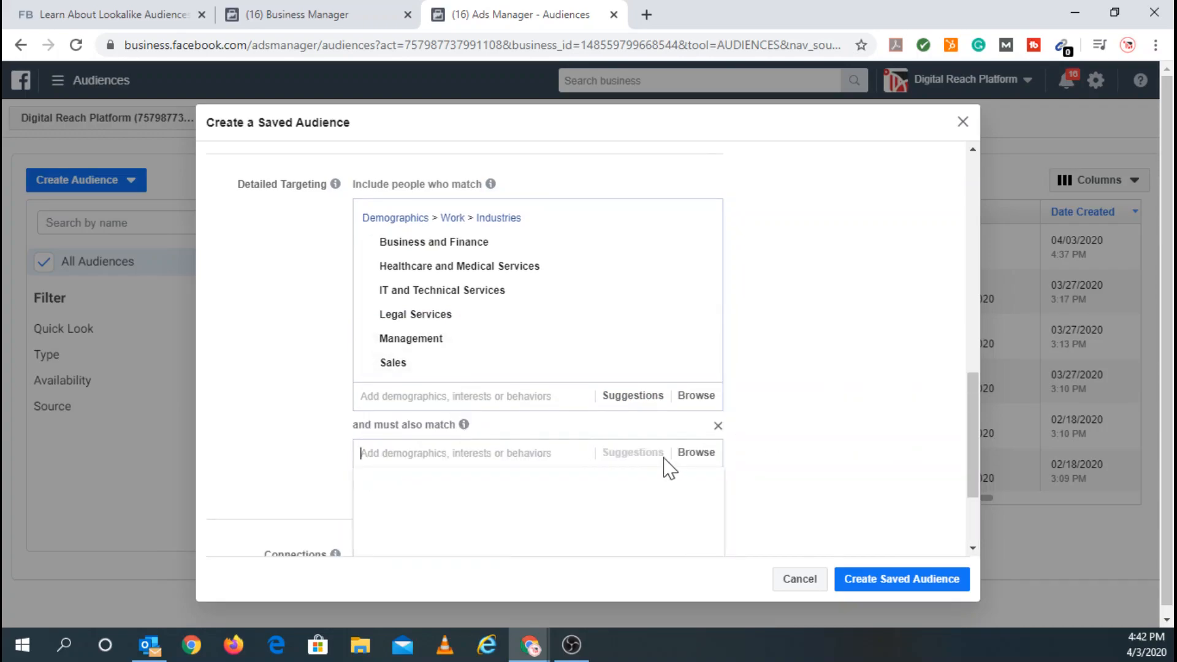
{"action": "type", "text": "n"}
{"action": "key", "text": "BackSpace"}
{"action": "type", "text": "busine"}
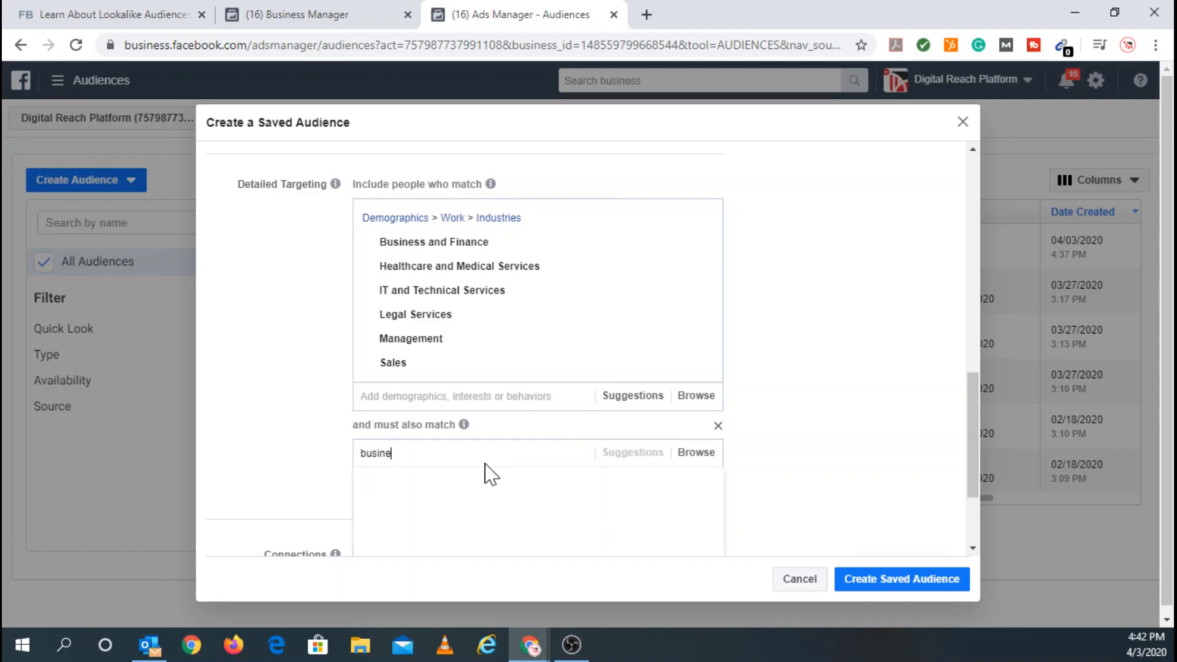
{"action": "type", "text": "ss owners"}
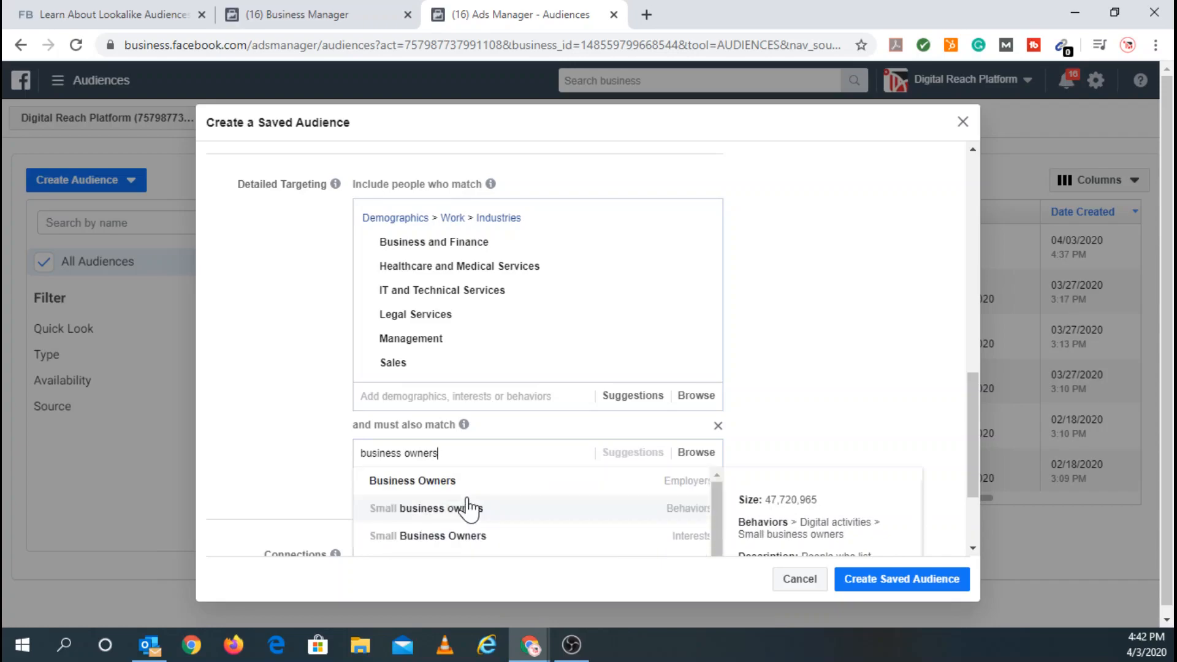
{"action": "scroll", "coordinate": [502, 522], "scroll_direction": "up", "scroll_amount": 1}
{"action": "scroll", "coordinate": [809, 479], "scroll_direction": "down", "scroll_amount": 3}
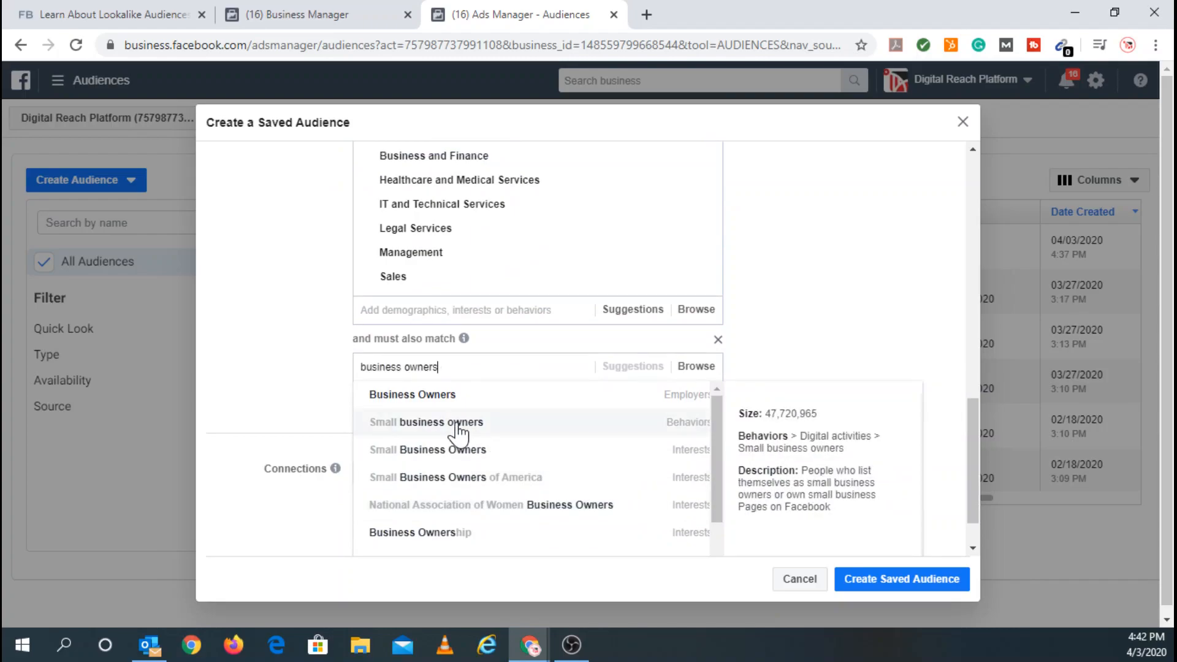
{"action": "left_click", "coordinate": [459, 423]}
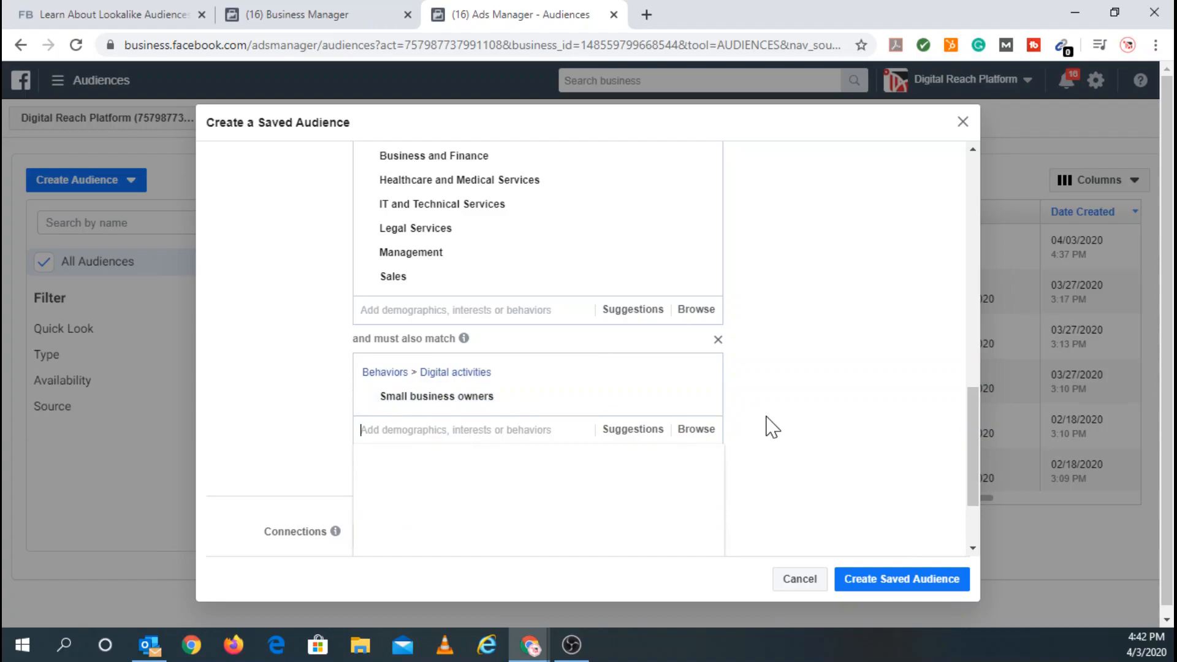
{"action": "scroll", "coordinate": [772, 427], "scroll_direction": "up", "scroll_amount": 4}
{"action": "scroll", "coordinate": [773, 428], "scroll_direction": "down", "scroll_amount": 6}
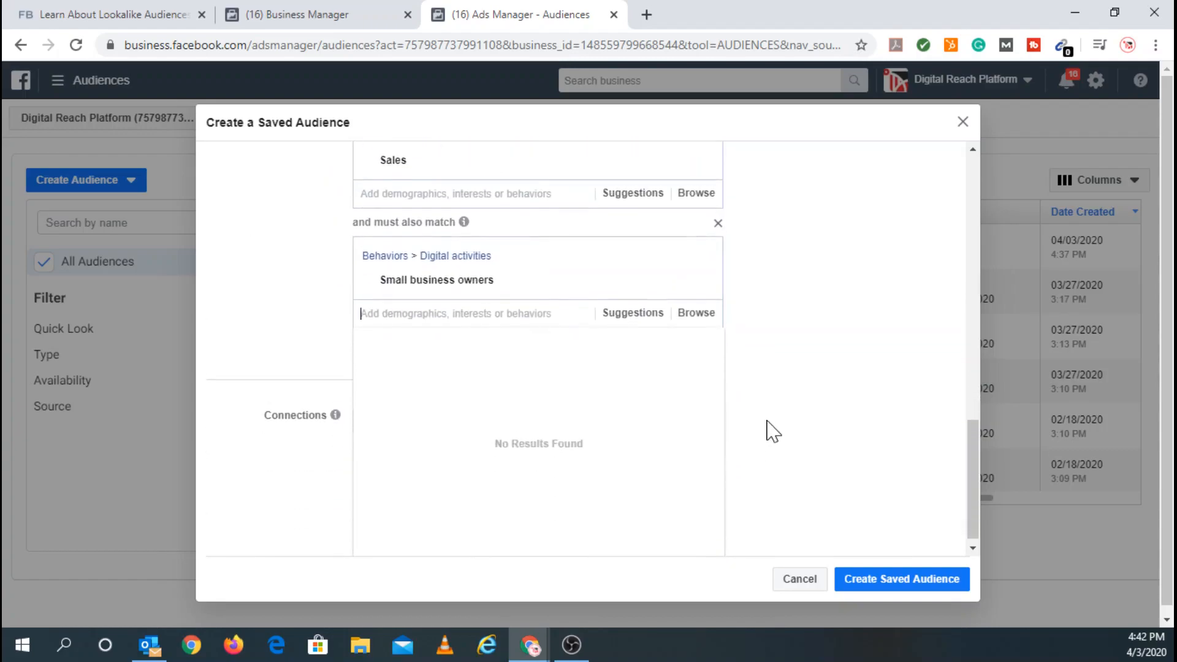
{"action": "scroll", "coordinate": [767, 421], "scroll_direction": "down", "scroll_amount": 2}
{"action": "left_click", "coordinate": [806, 430]}
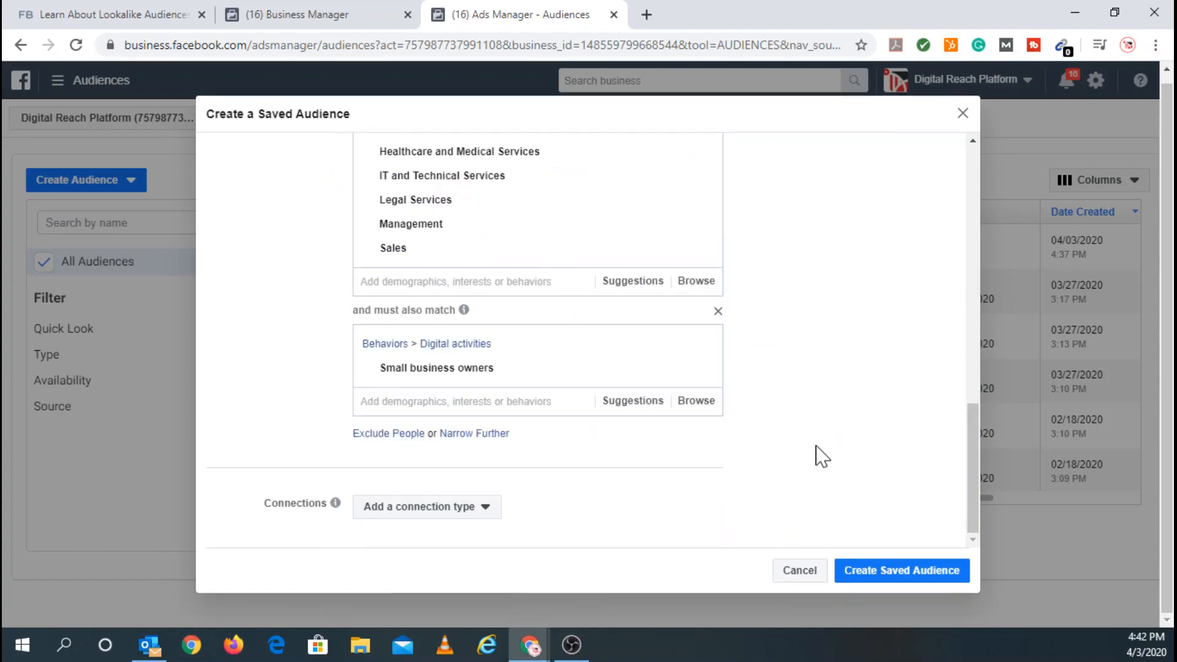
Check the audience details summary and examine the available connection types for Pages, apps and events without adding one
{"action": "scroll", "coordinate": [821, 457], "scroll_direction": "up", "scroll_amount": 10}
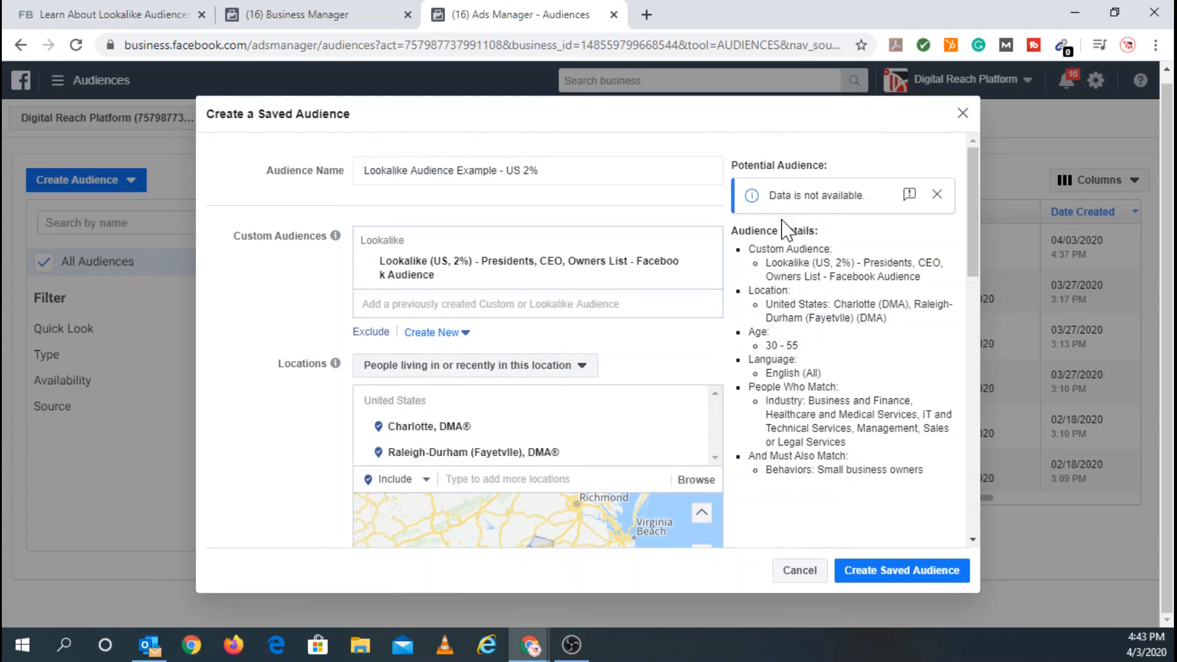
{"action": "scroll", "coordinate": [808, 338], "scroll_direction": "down", "scroll_amount": 8}
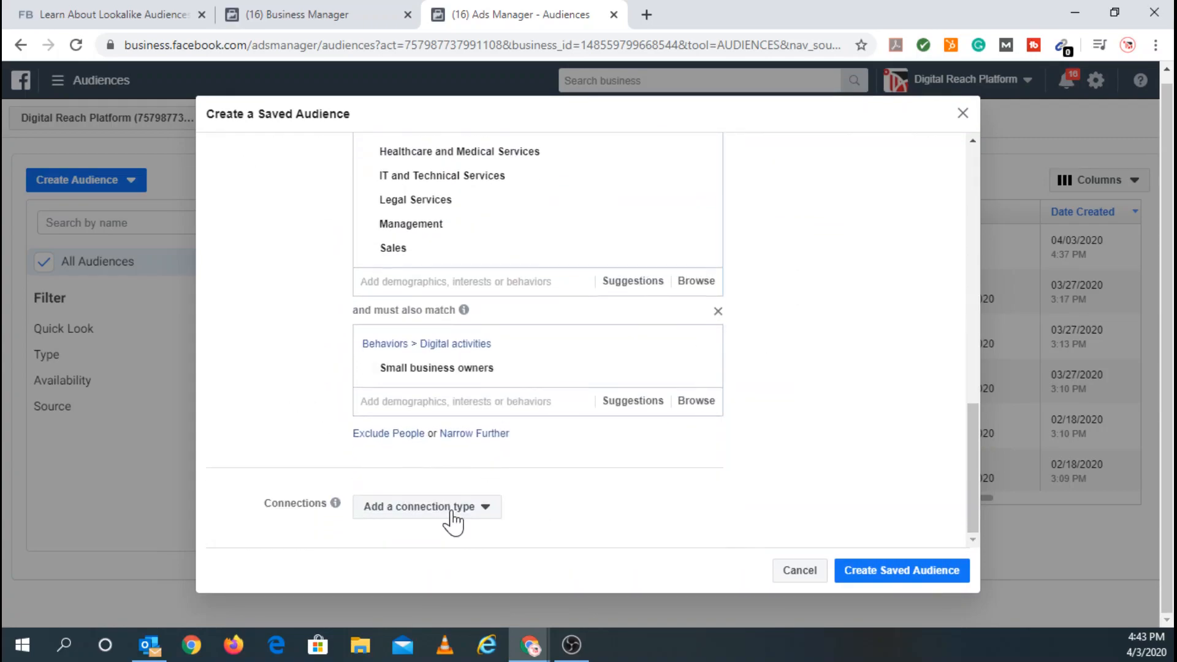
{"action": "left_click", "coordinate": [455, 516]}
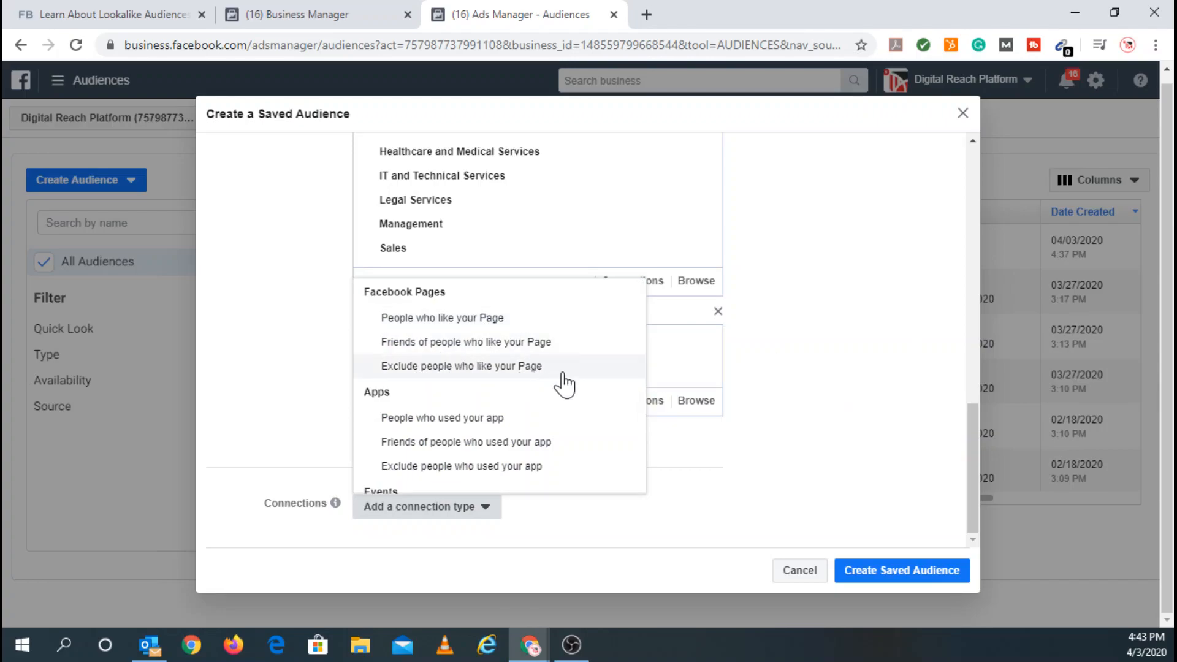
{"action": "scroll", "coordinate": [559, 374], "scroll_direction": "down", "scroll_amount": 2}
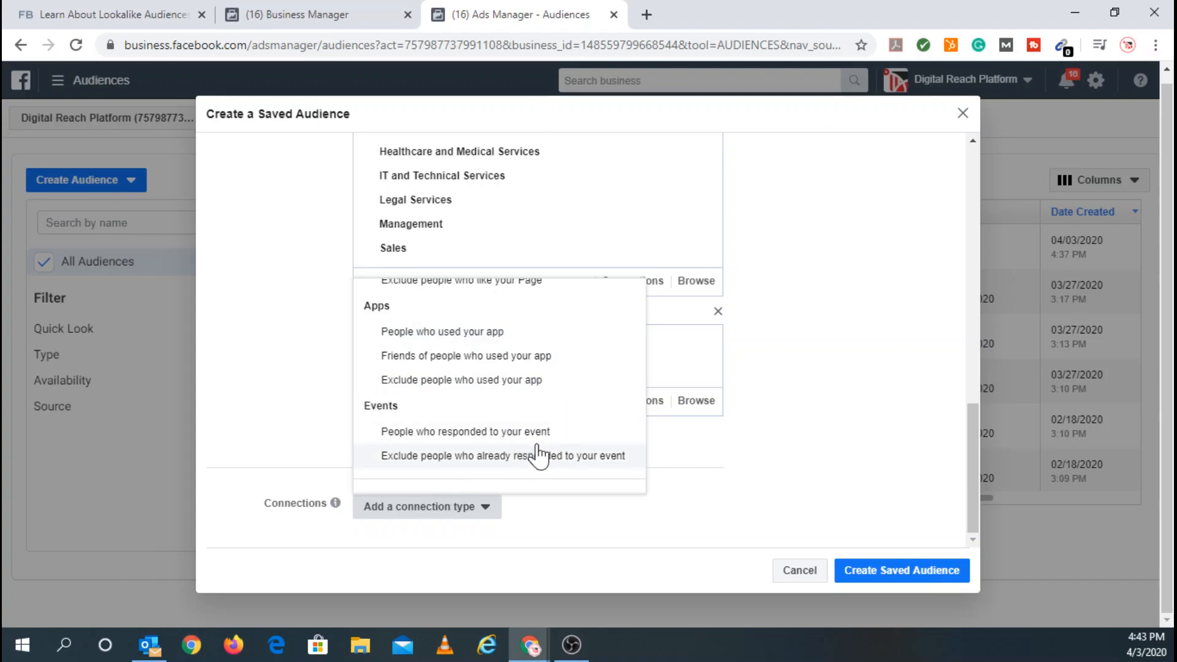
{"action": "left_click", "coordinate": [830, 448]}
{"action": "left_click", "coordinate": [393, 508]}
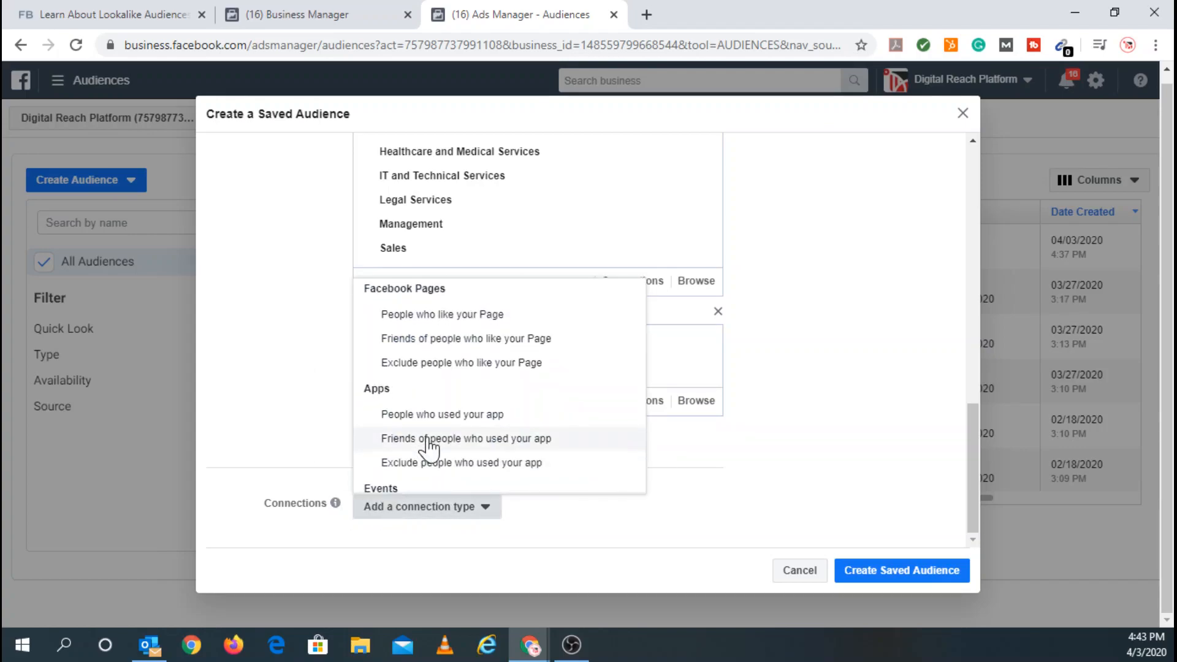
{"action": "scroll", "coordinate": [429, 447], "scroll_direction": "down", "scroll_amount": 2}
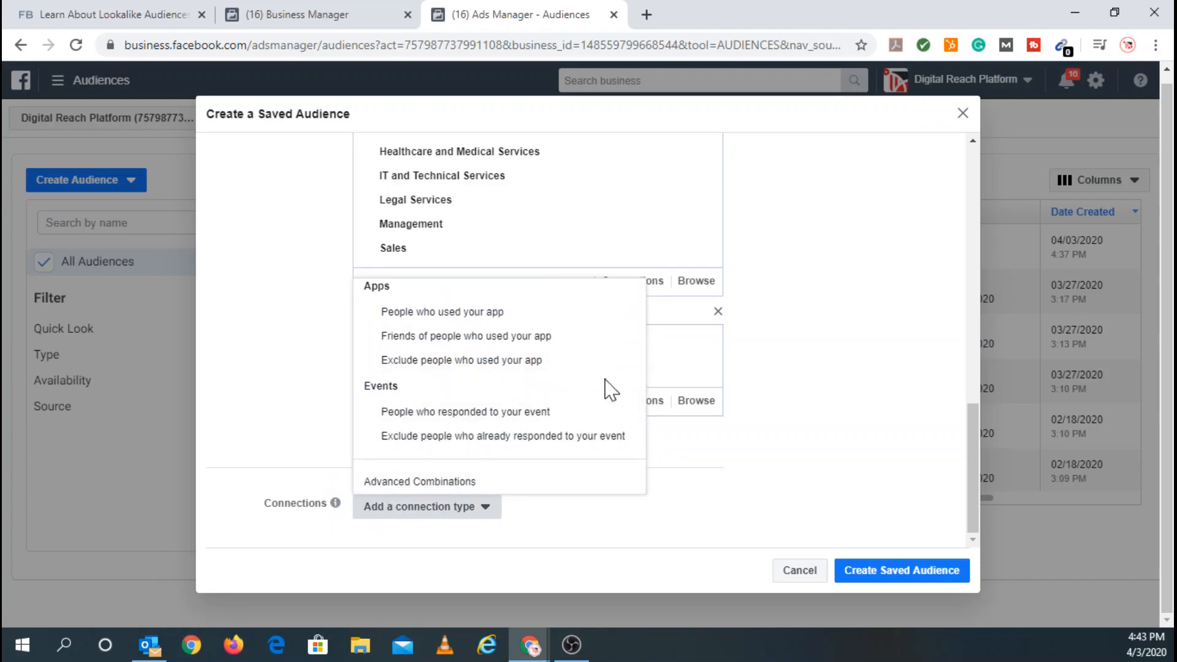
{"action": "left_click", "coordinate": [846, 309]}
Review the saved audience's industries, narrowing behavior, language, gender, age, locations and custom audience against the audience details summary
{"action": "scroll", "coordinate": [791, 374], "scroll_direction": "up", "scroll_amount": 3}
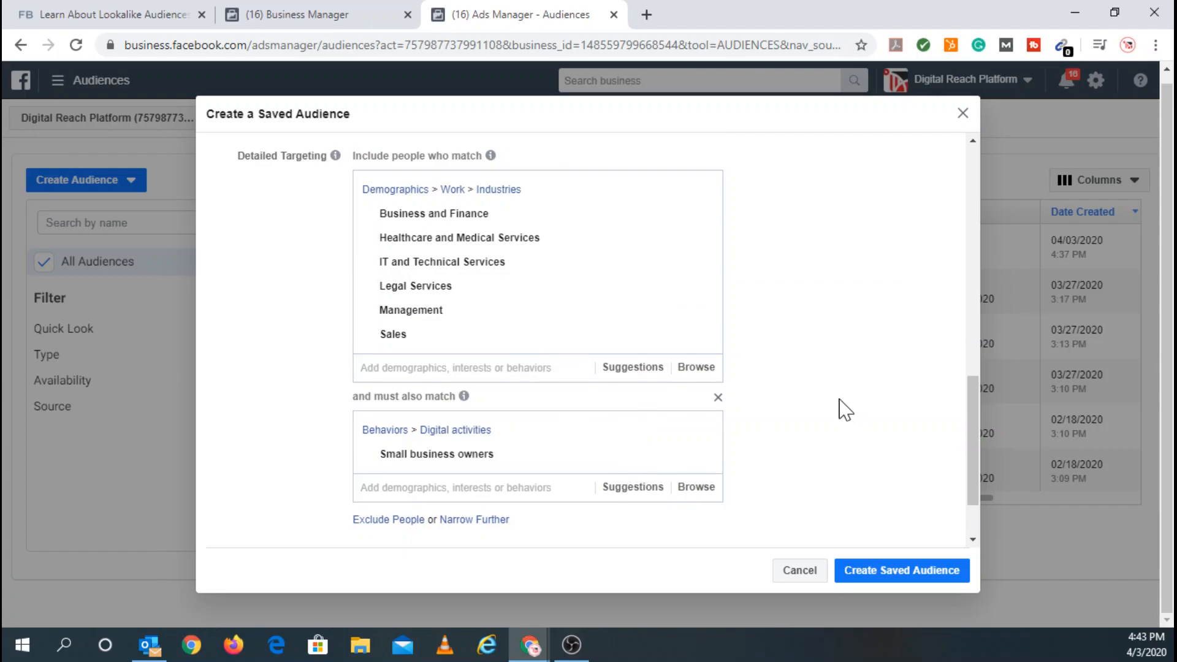
{"action": "scroll", "coordinate": [846, 409], "scroll_direction": "up", "scroll_amount": 2}
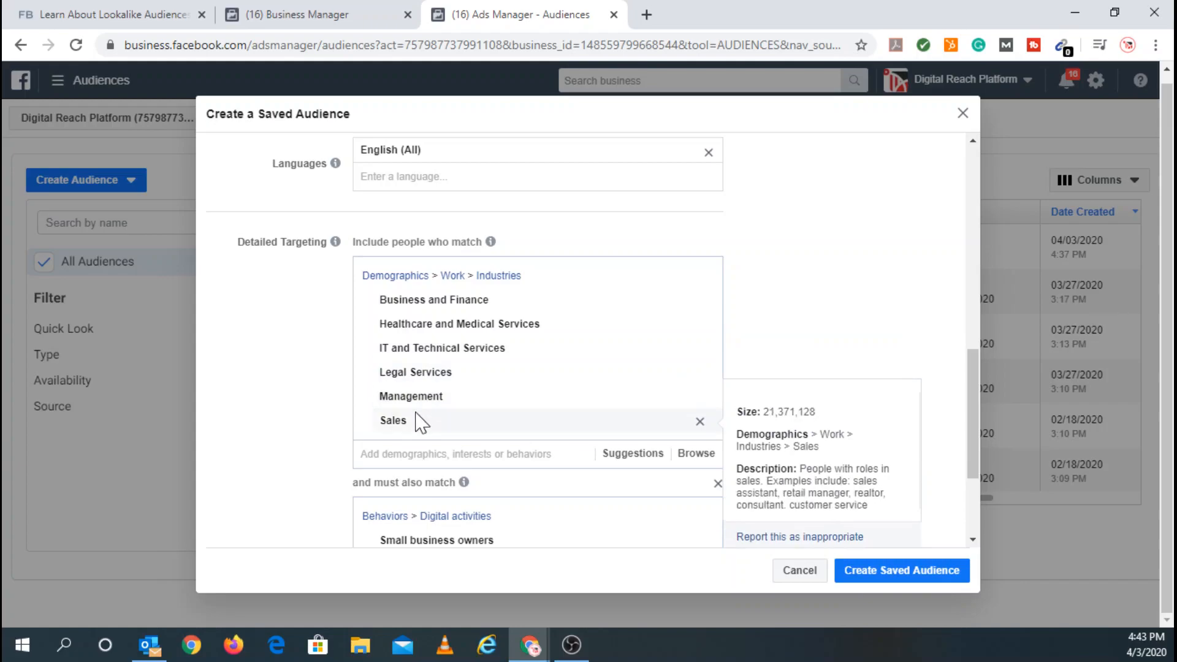
{"action": "scroll", "coordinate": [472, 412], "scroll_direction": "down", "scroll_amount": 2}
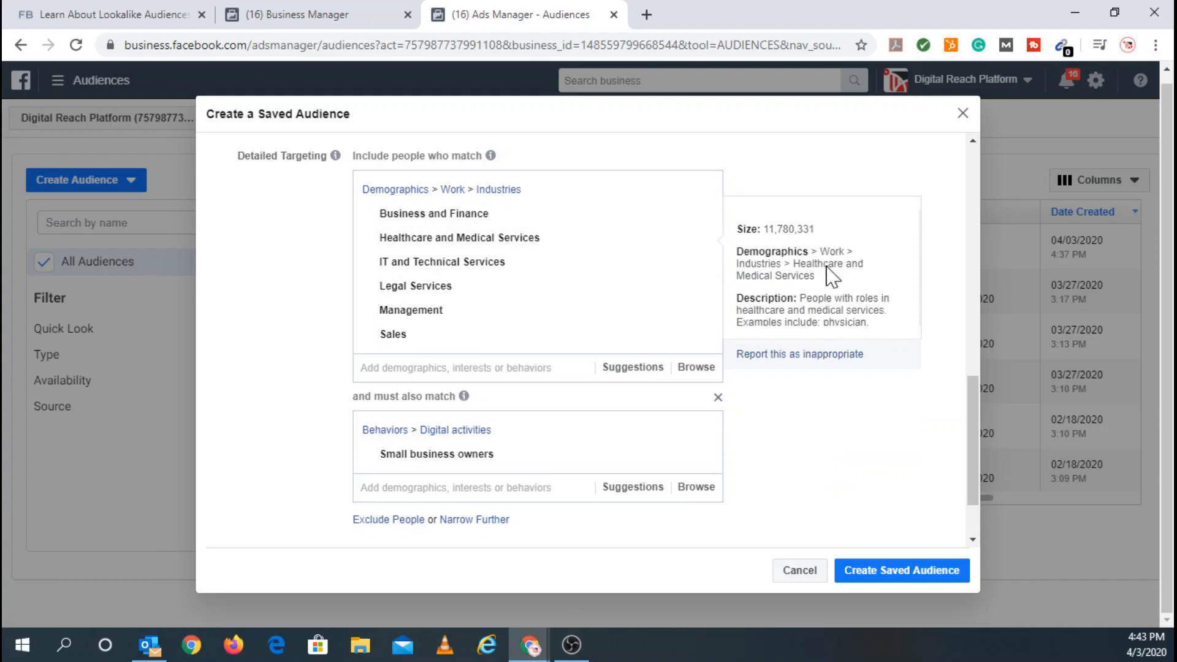
{"action": "scroll", "coordinate": [803, 208], "scroll_direction": "up", "scroll_amount": 3}
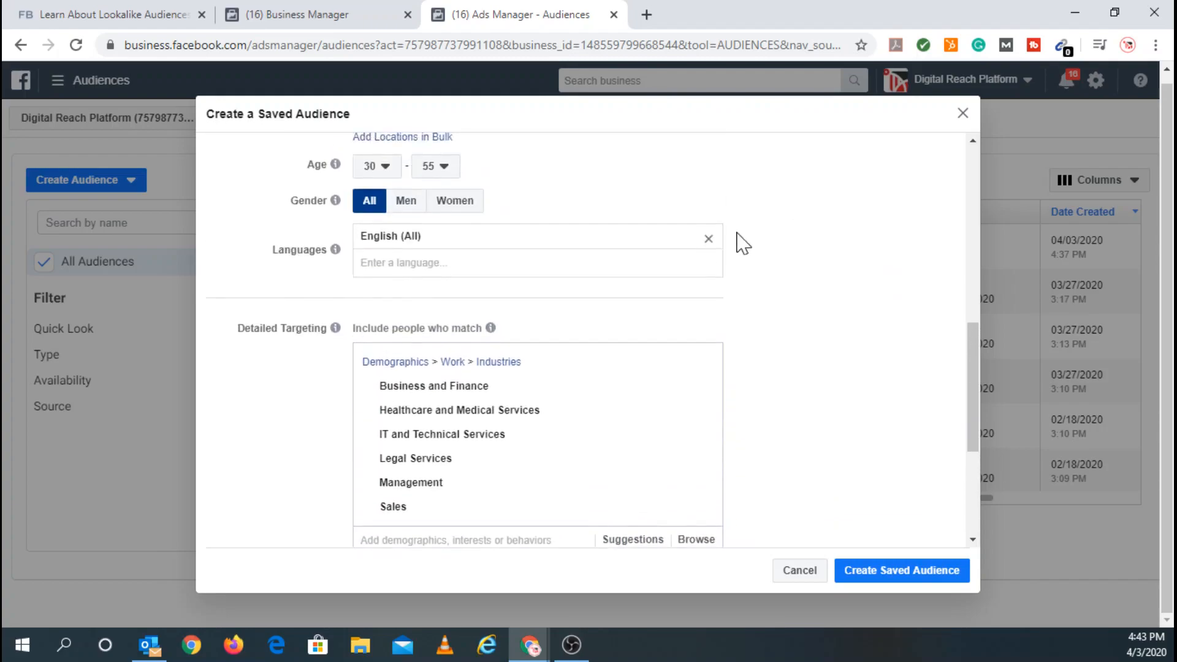
{"action": "scroll", "coordinate": [809, 306], "scroll_direction": "up", "scroll_amount": 1}
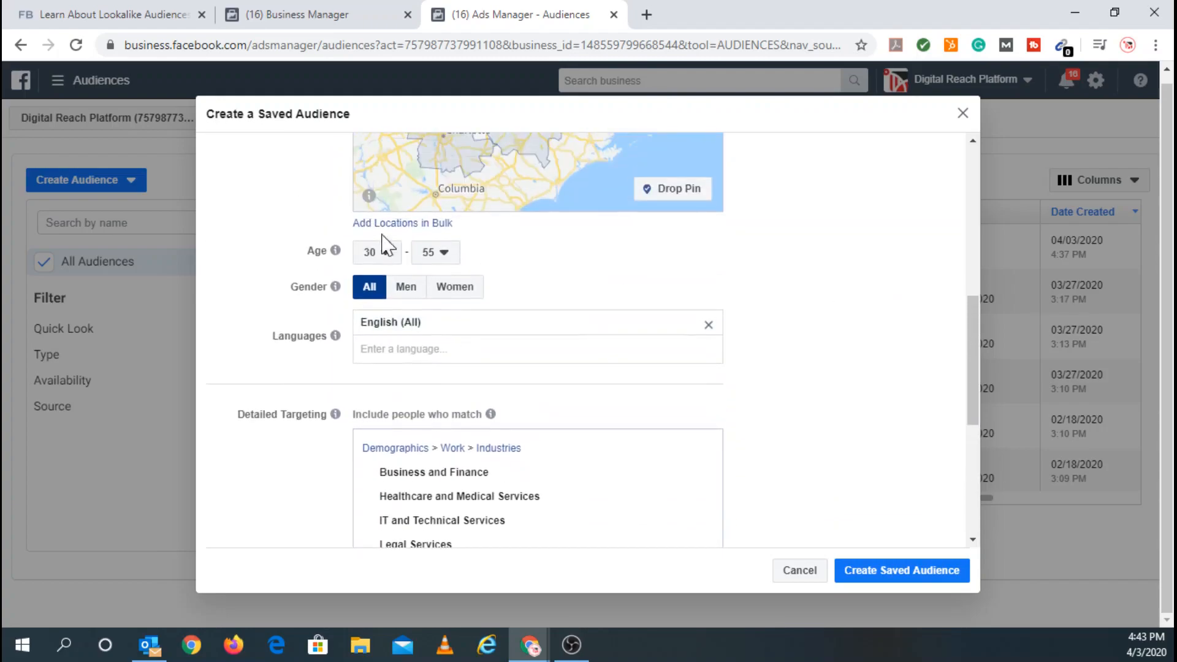
{"action": "mouse_move", "coordinate": [343, 254]}
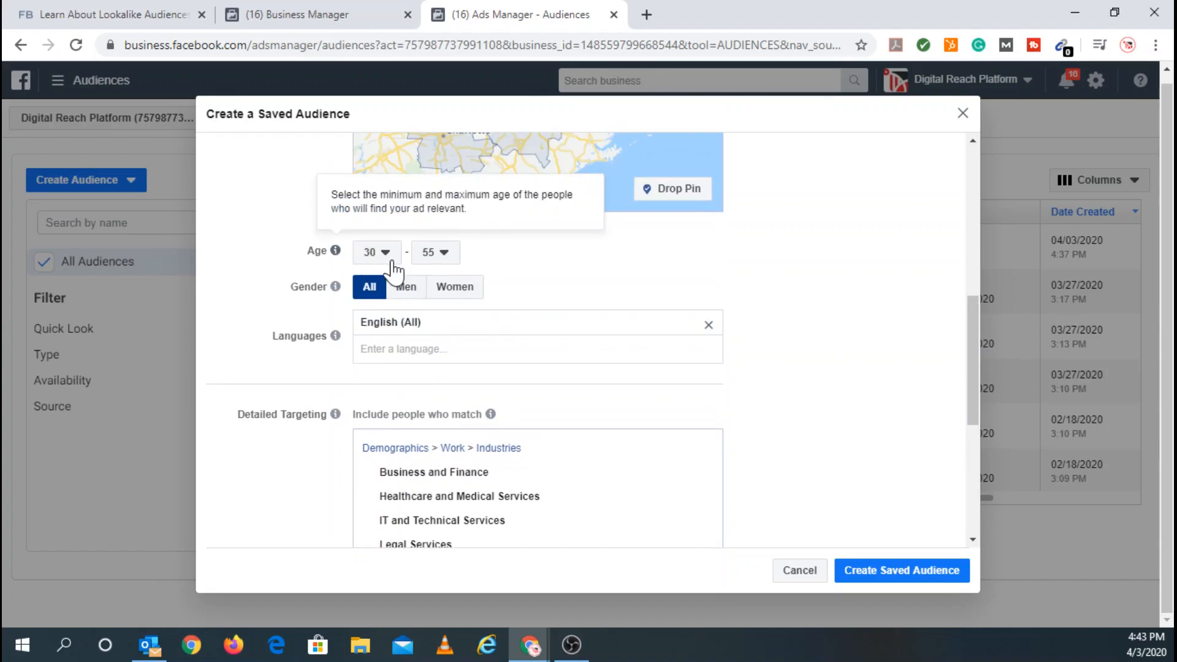
{"action": "scroll", "coordinate": [742, 277], "scroll_direction": "up", "scroll_amount": 1}
{"action": "scroll", "coordinate": [766, 282], "scroll_direction": "up", "scroll_amount": 5}
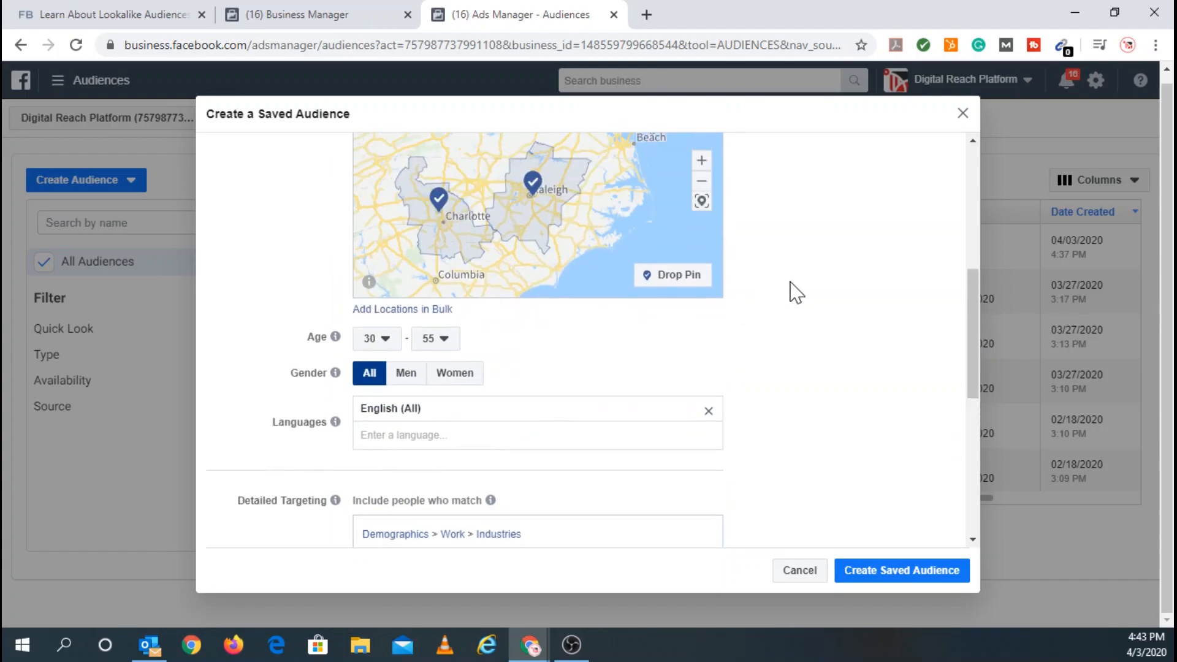
{"action": "scroll", "coordinate": [836, 366], "scroll_direction": "up", "scroll_amount": 1}
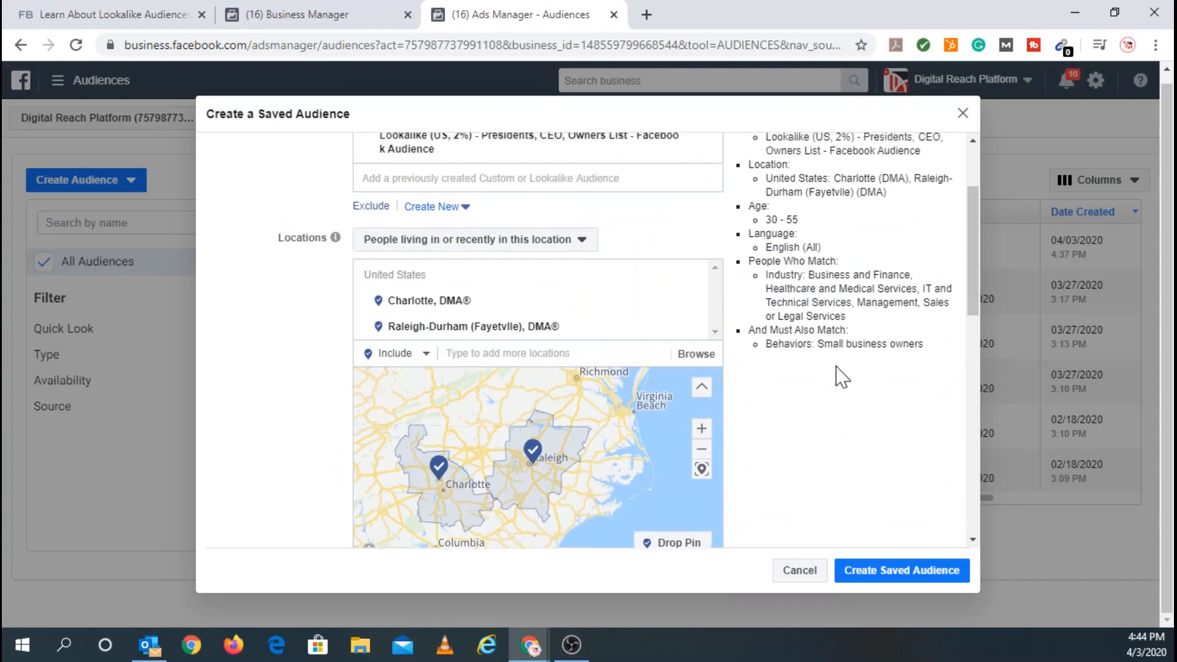
{"action": "scroll", "coordinate": [539, 392], "scroll_direction": "down", "scroll_amount": 1}
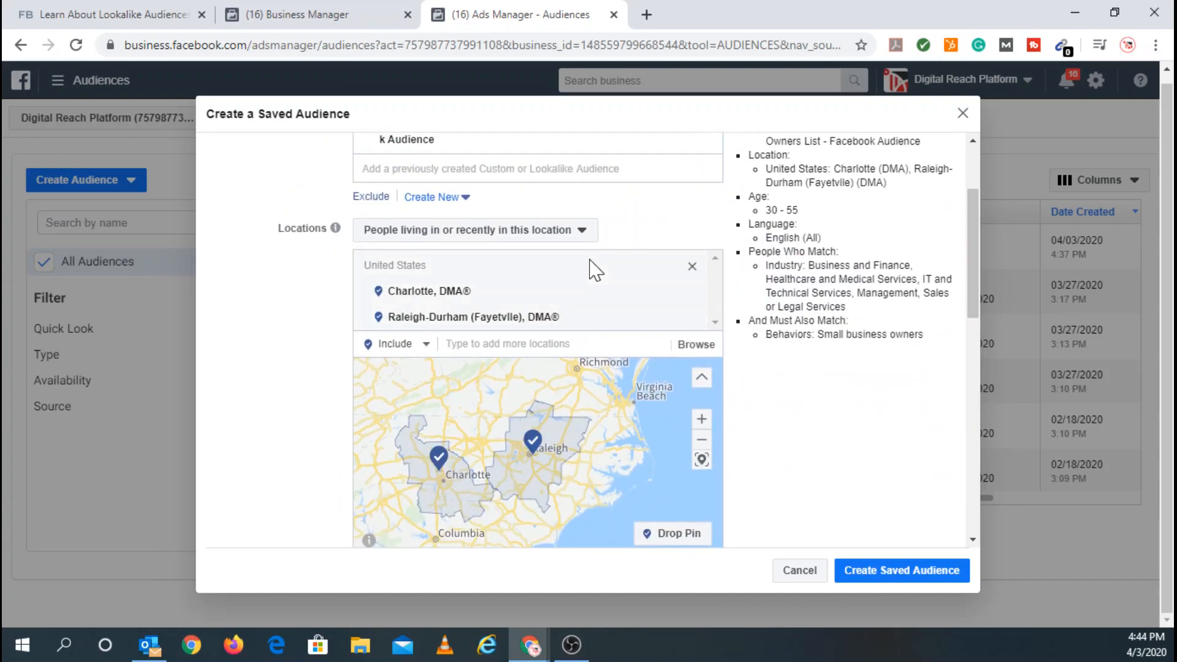
{"action": "scroll", "coordinate": [674, 295], "scroll_direction": "up", "scroll_amount": 2}
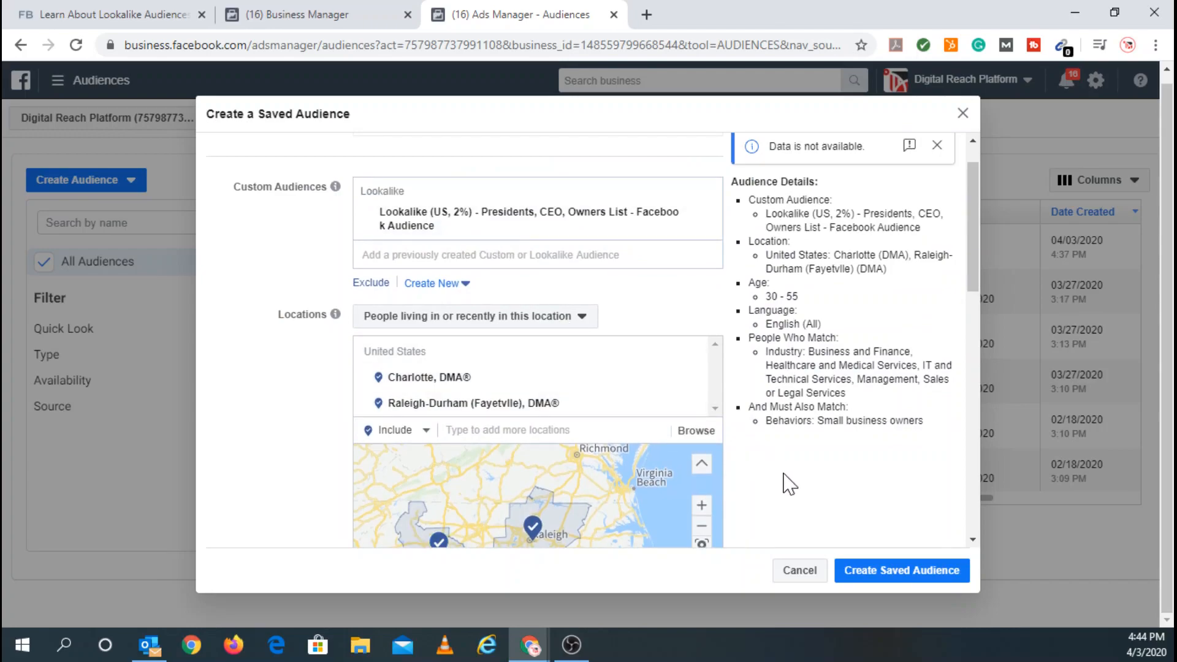
{"action": "scroll", "coordinate": [789, 484], "scroll_direction": "down", "scroll_amount": 5}
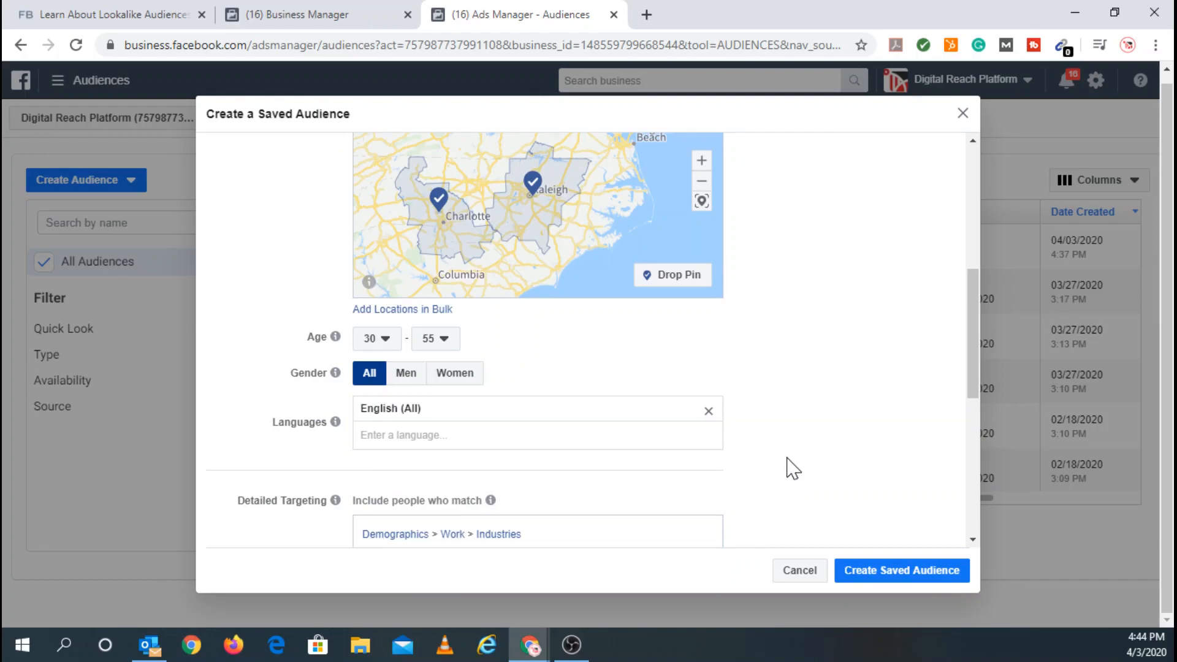
{"action": "scroll", "coordinate": [792, 469], "scroll_direction": "down", "scroll_amount": 1}
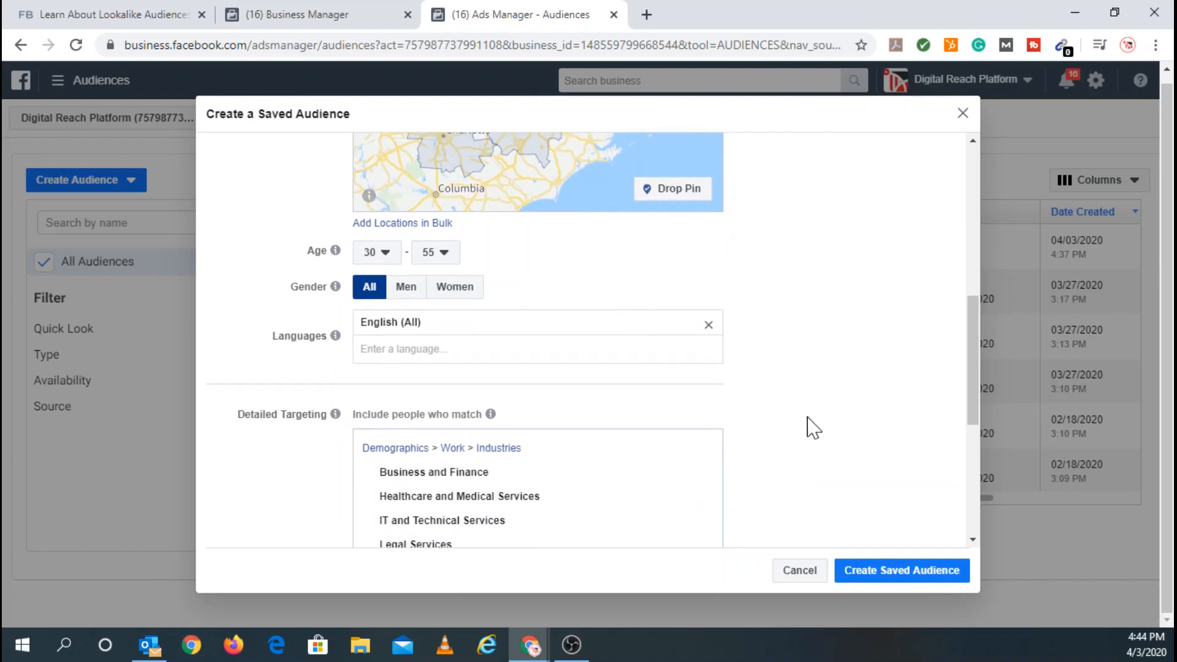
{"action": "scroll", "coordinate": [814, 427], "scroll_direction": "down", "scroll_amount": 5}
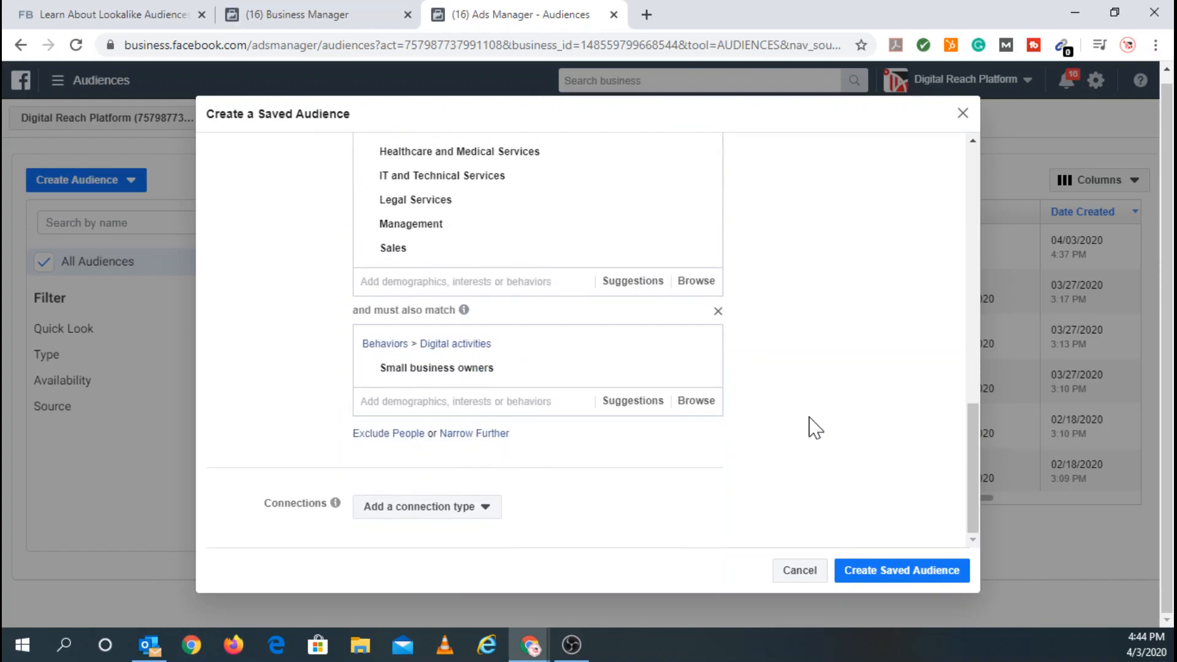
Create the saved audience with the current targeting and check its entry in the audience list
{"action": "left_click", "coordinate": [869, 573]}
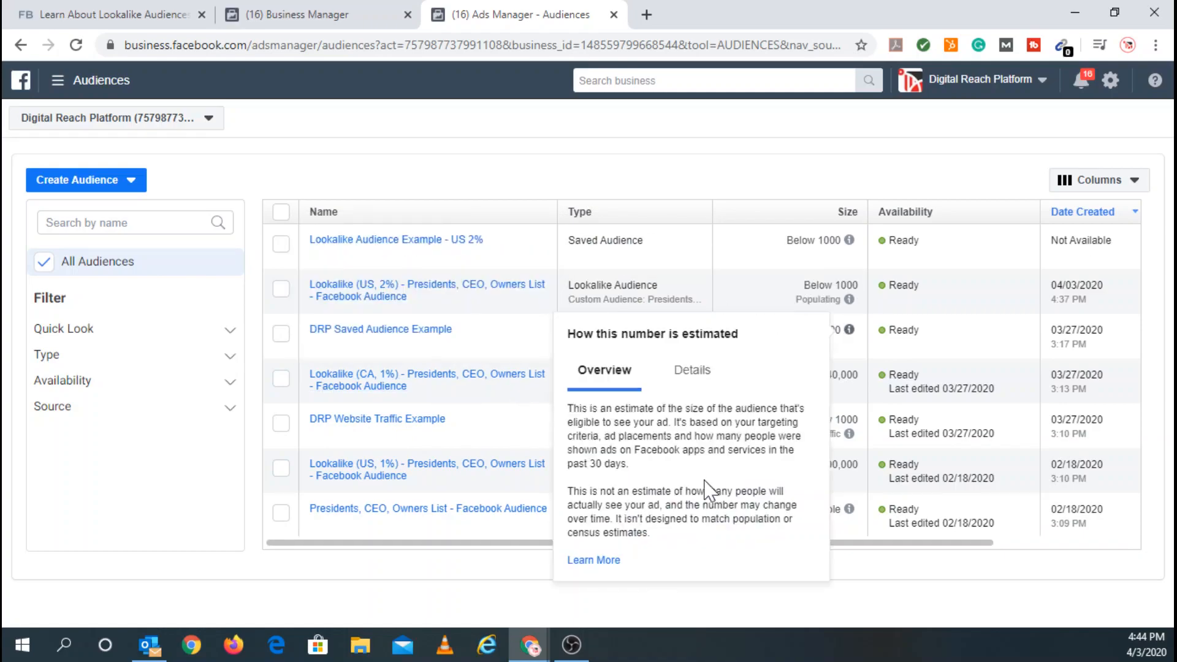
{"action": "left_click_drag", "start_coordinate": [495, 543], "coordinate": [458, 544]}
{"action": "mouse_move", "coordinate": [319, 288]}
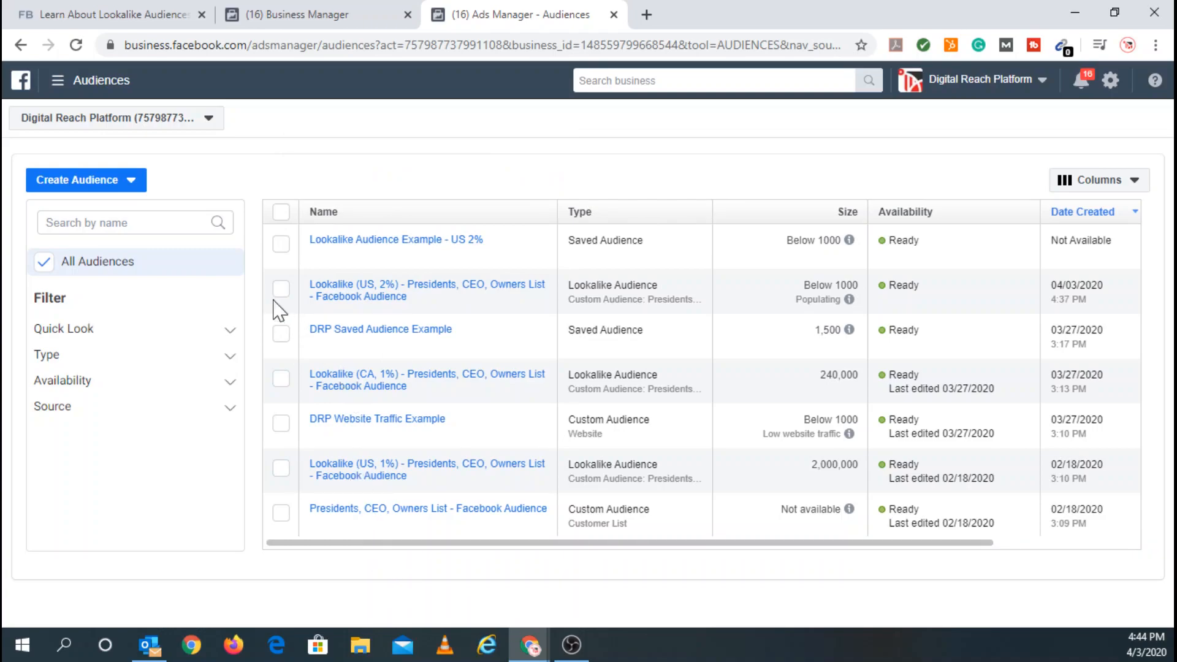
Start a custom audience with Website as its source and check the ANY and ALL options for matching criteria
{"action": "left_click", "coordinate": [124, 185]}
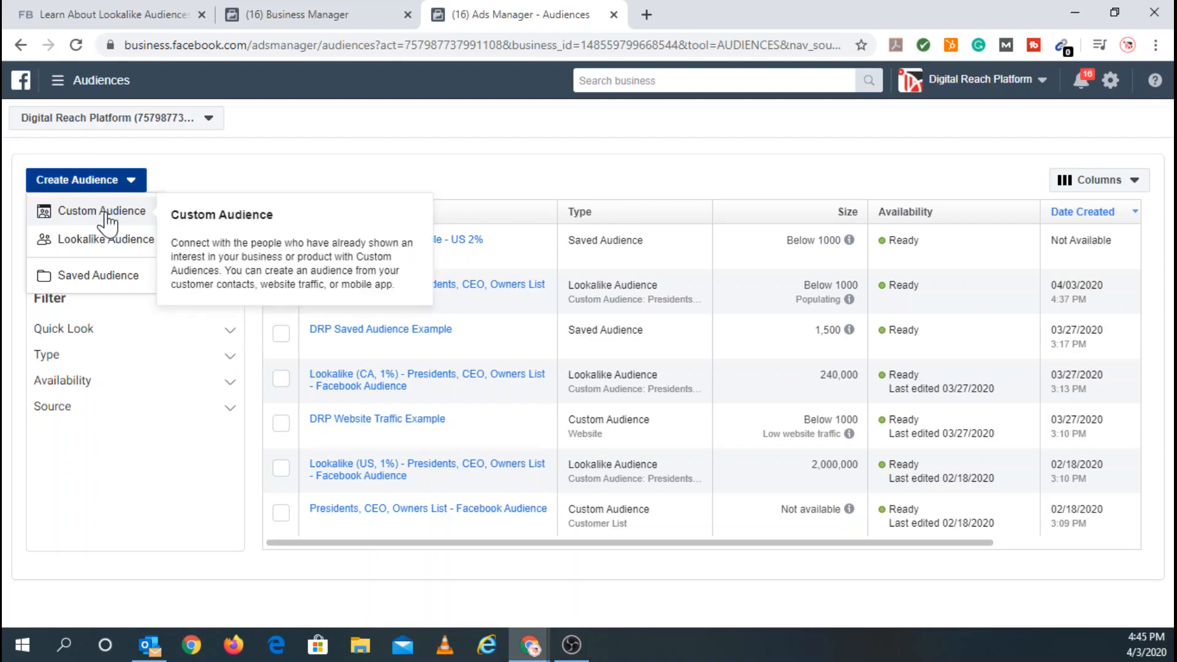
{"action": "left_click", "coordinate": [105, 211]}
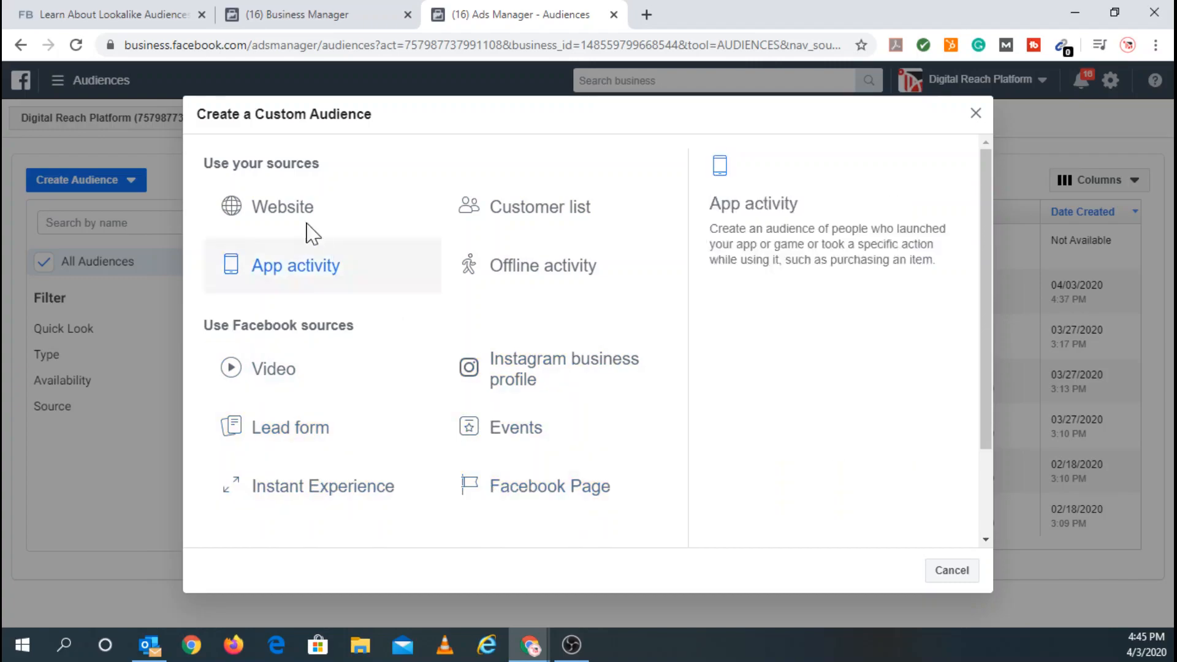
{"action": "key", "text": "Escape"}
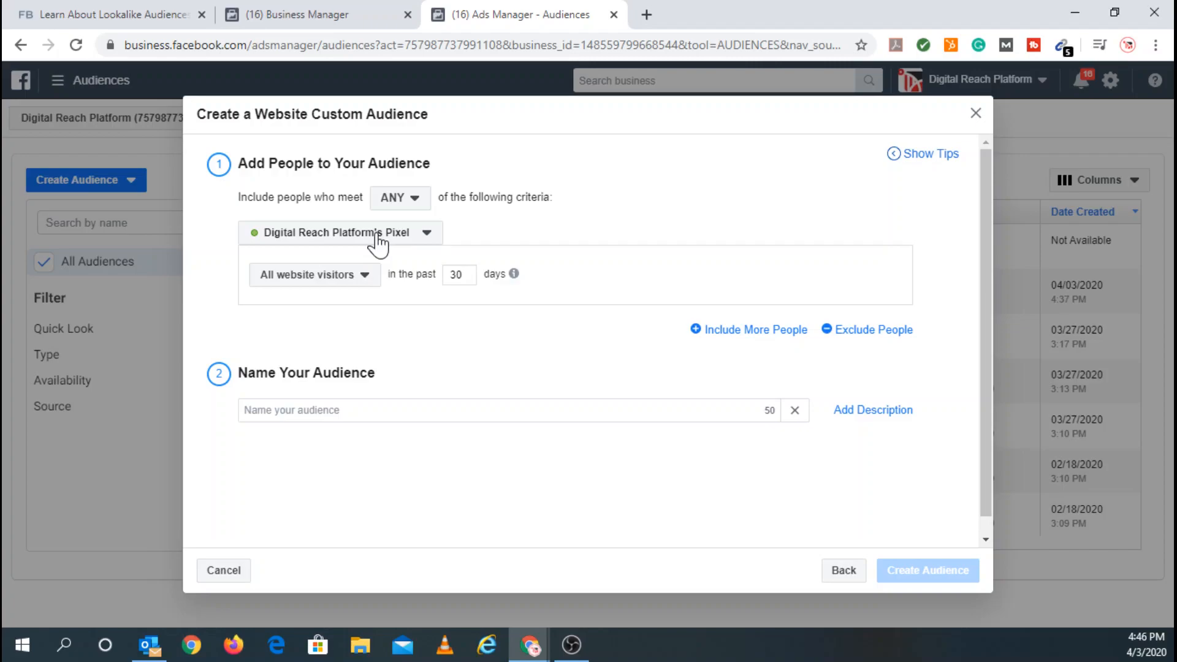
{"action": "left_click", "coordinate": [393, 198]}
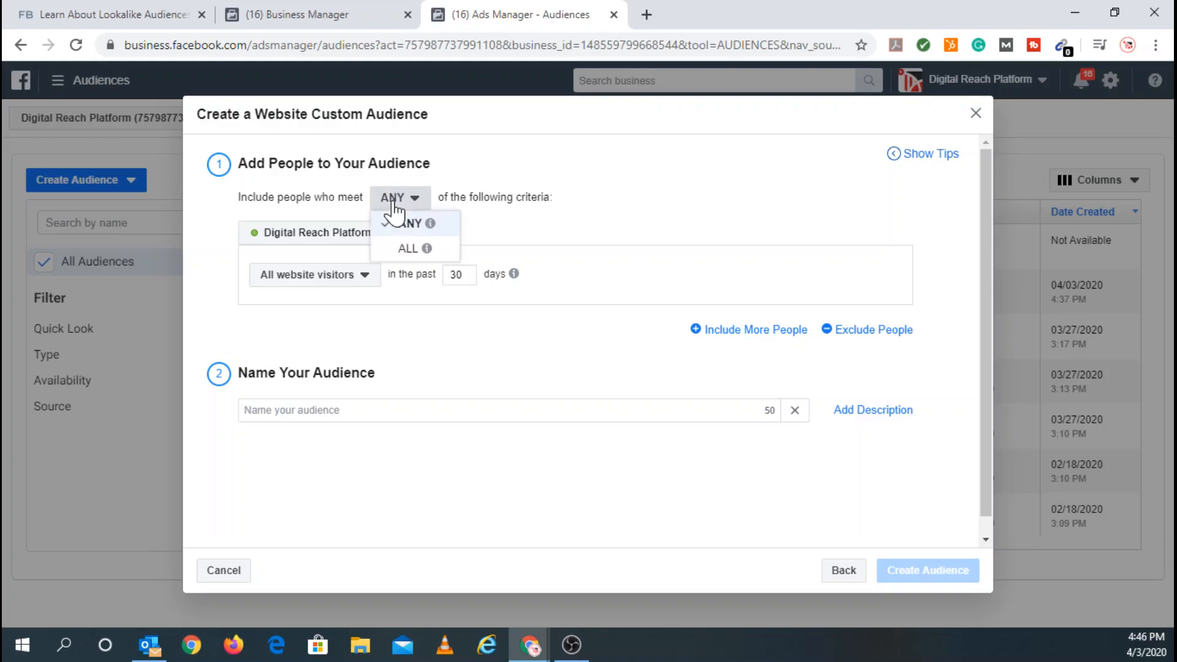
{"action": "left_click", "coordinate": [392, 202]}
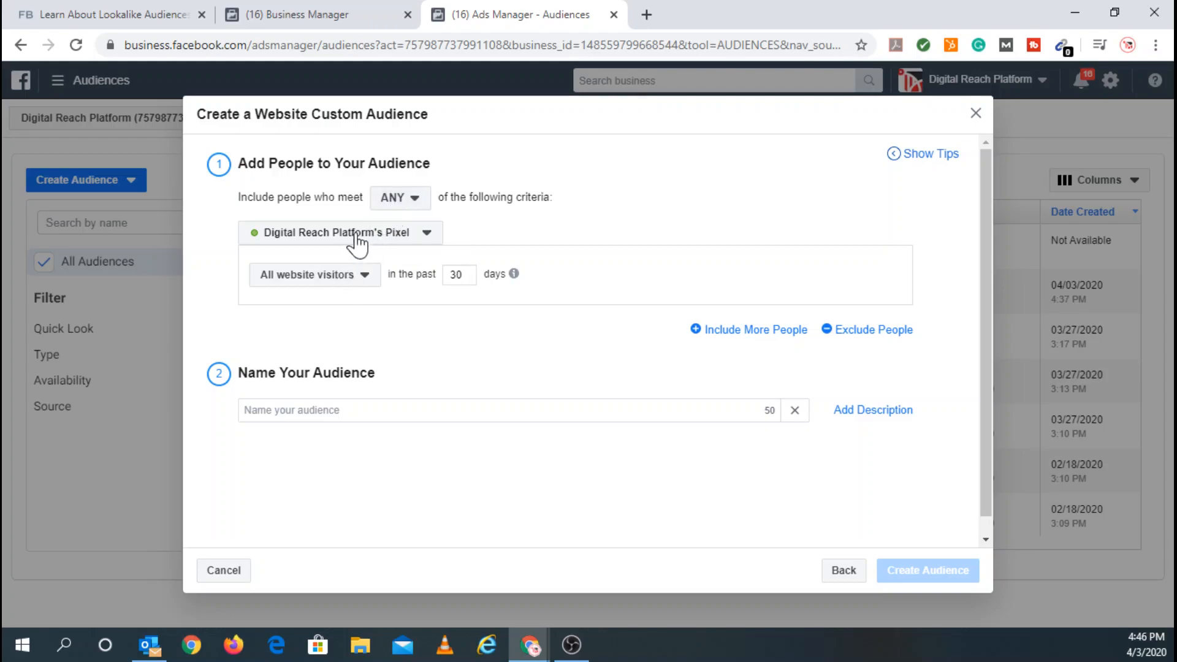
Include people who visited specific web pages with a URL containing contact/ in the past 180 days
{"action": "left_click", "coordinate": [342, 285]}
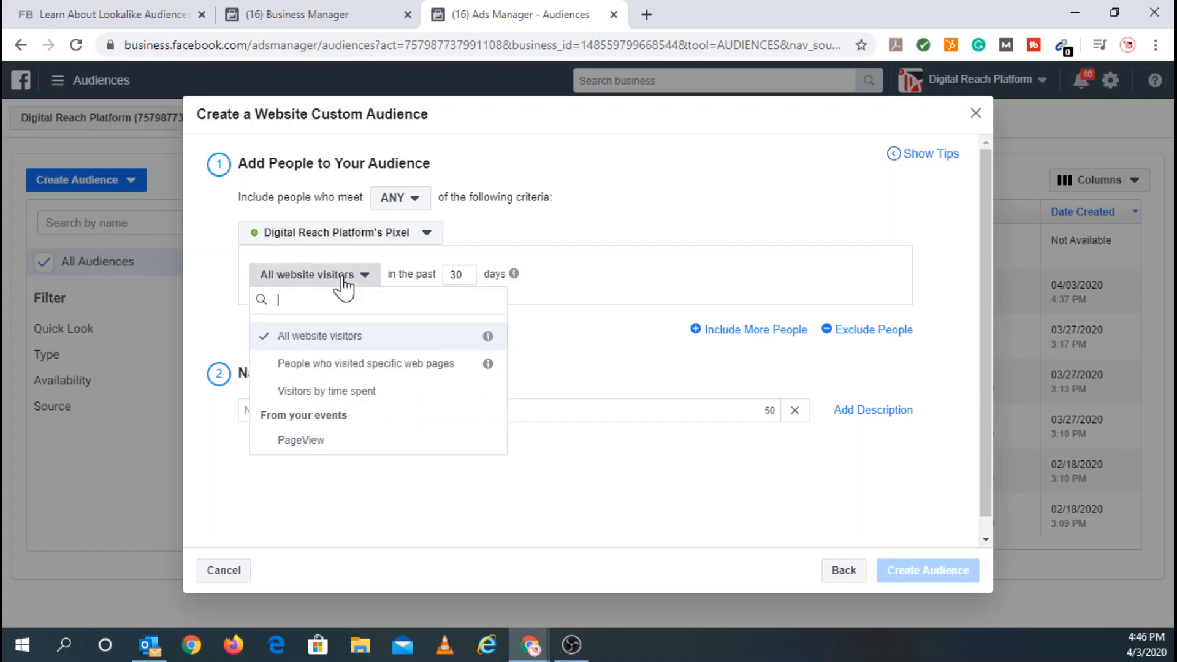
{"action": "left_click", "coordinate": [306, 365]}
{"action": "left_click", "coordinate": [367, 309]}
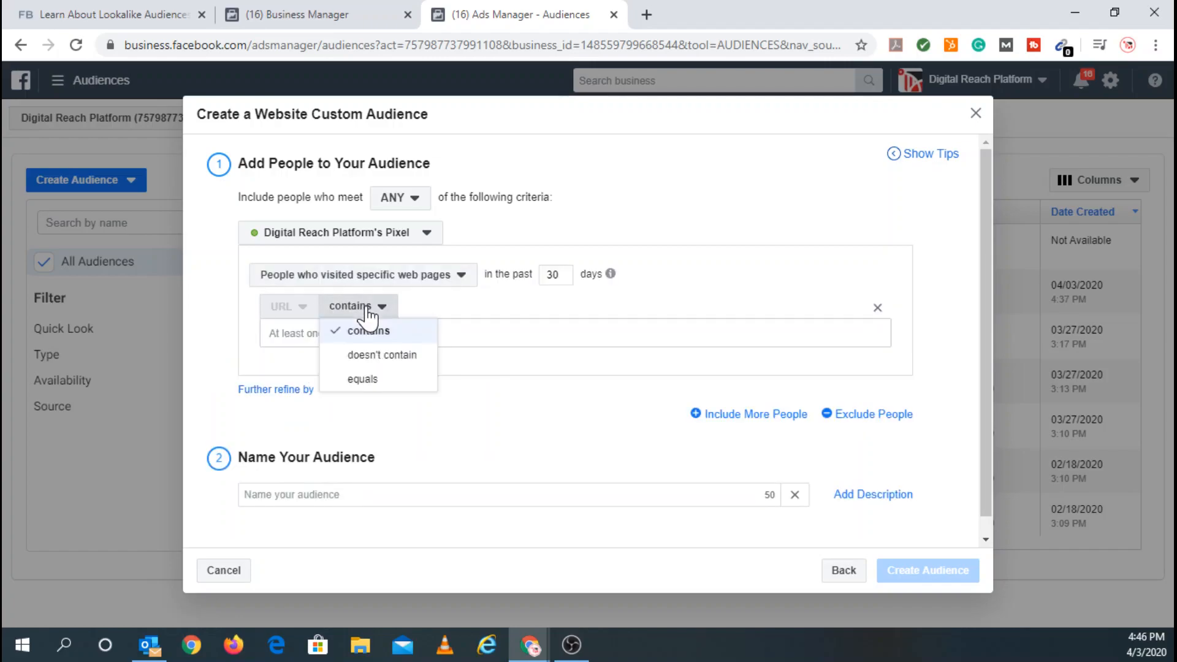
{"action": "left_click", "coordinate": [368, 331]}
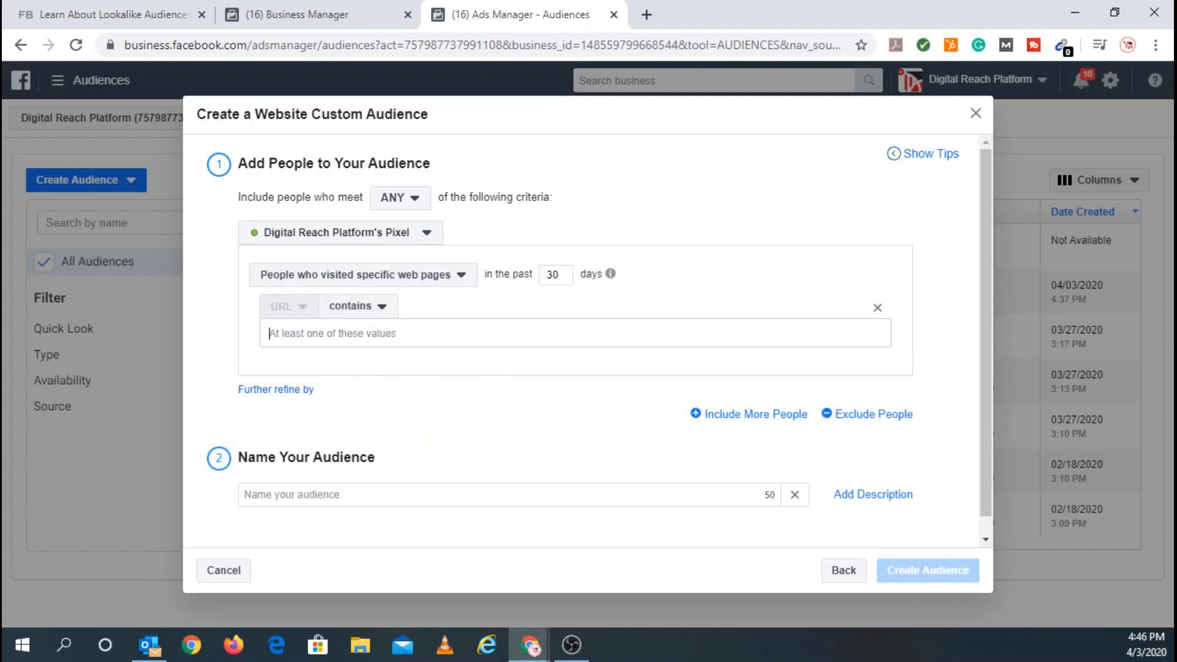
{"action": "type", "text": "contact"}
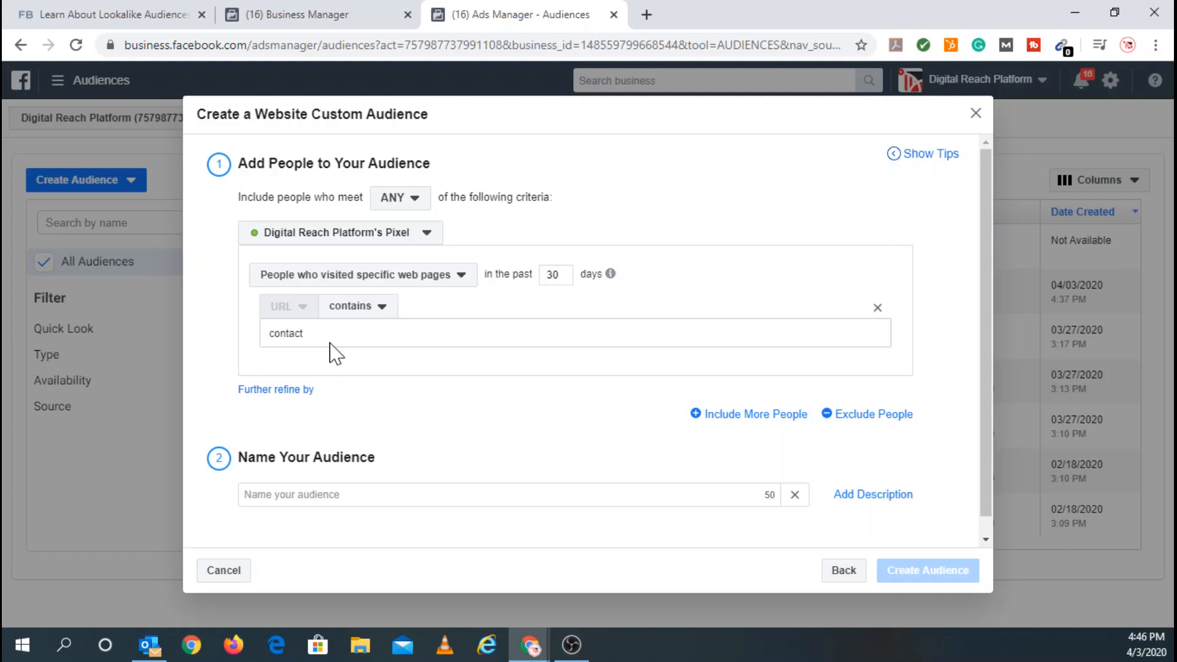
{"action": "key", "text": "Return"}
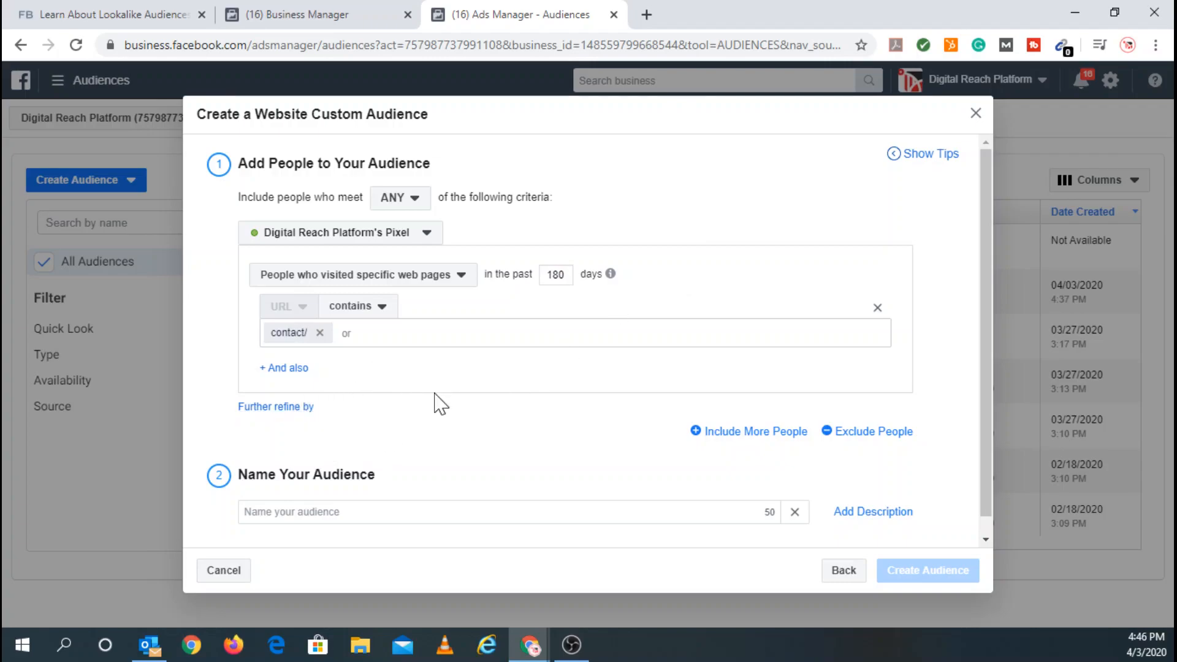
Remove the URL value from the web page rule and enter contact/ again
{"action": "left_click", "coordinate": [320, 333]}
{"action": "type", "text": "contact"}
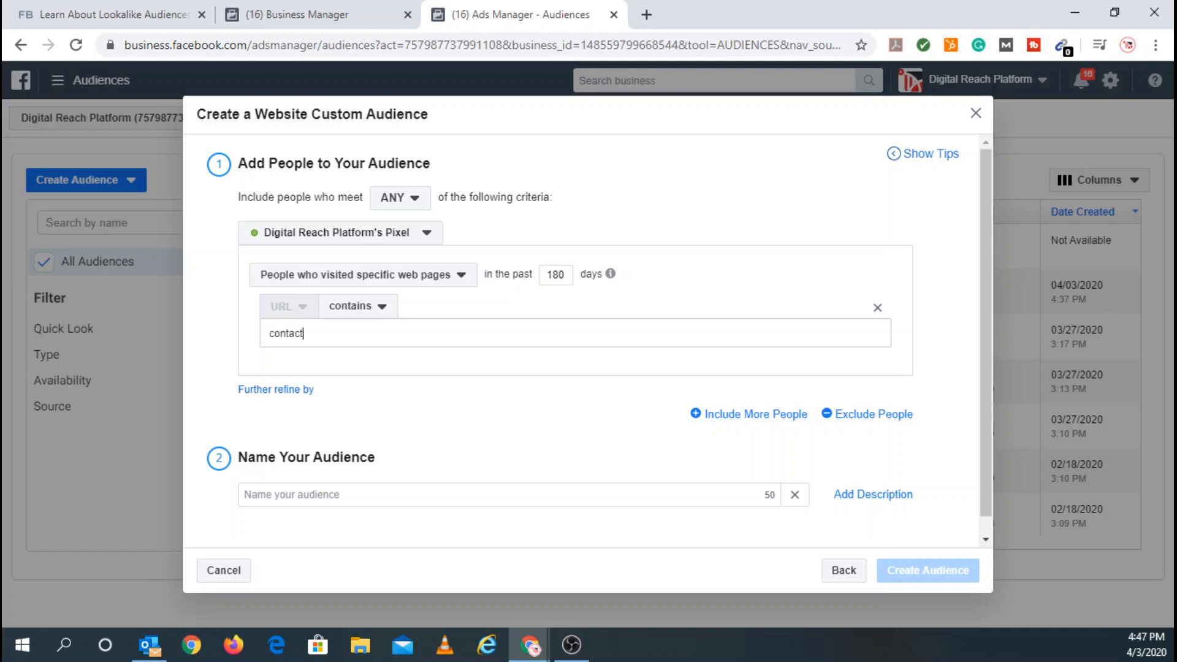
{"action": "type", "text": "/"}
{"action": "key", "text": "Return"}
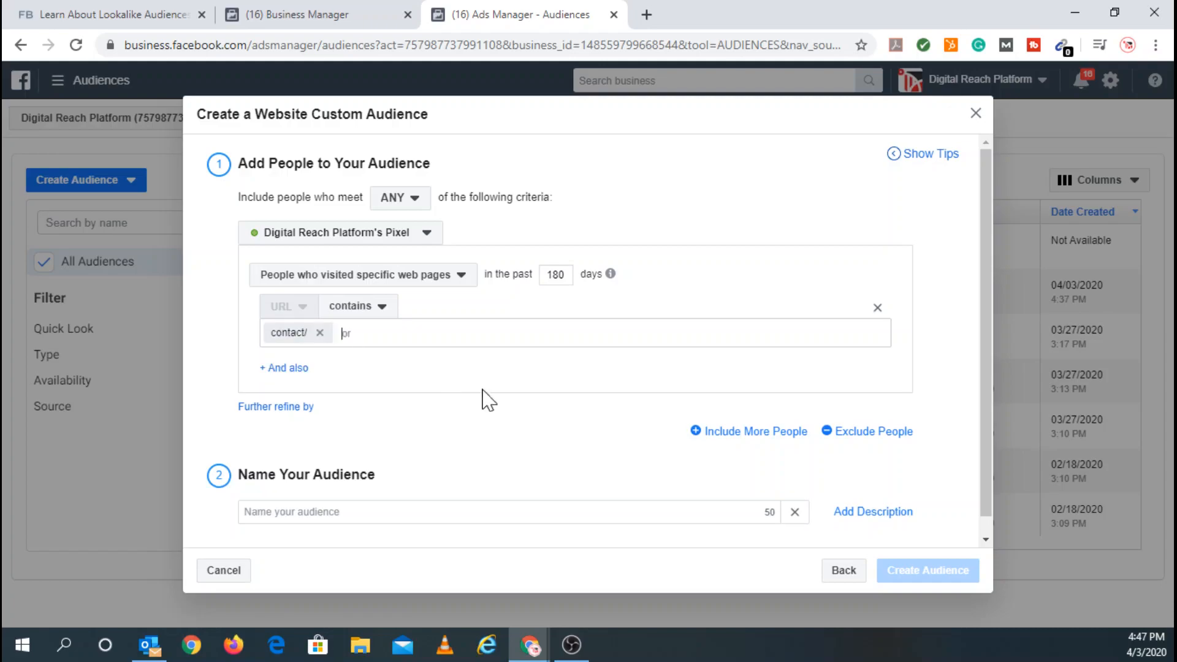
Name the website custom audience Website Traffic Contact Example and create it
{"action": "scroll", "coordinate": [708, 412], "scroll_direction": "down", "scroll_amount": 1}
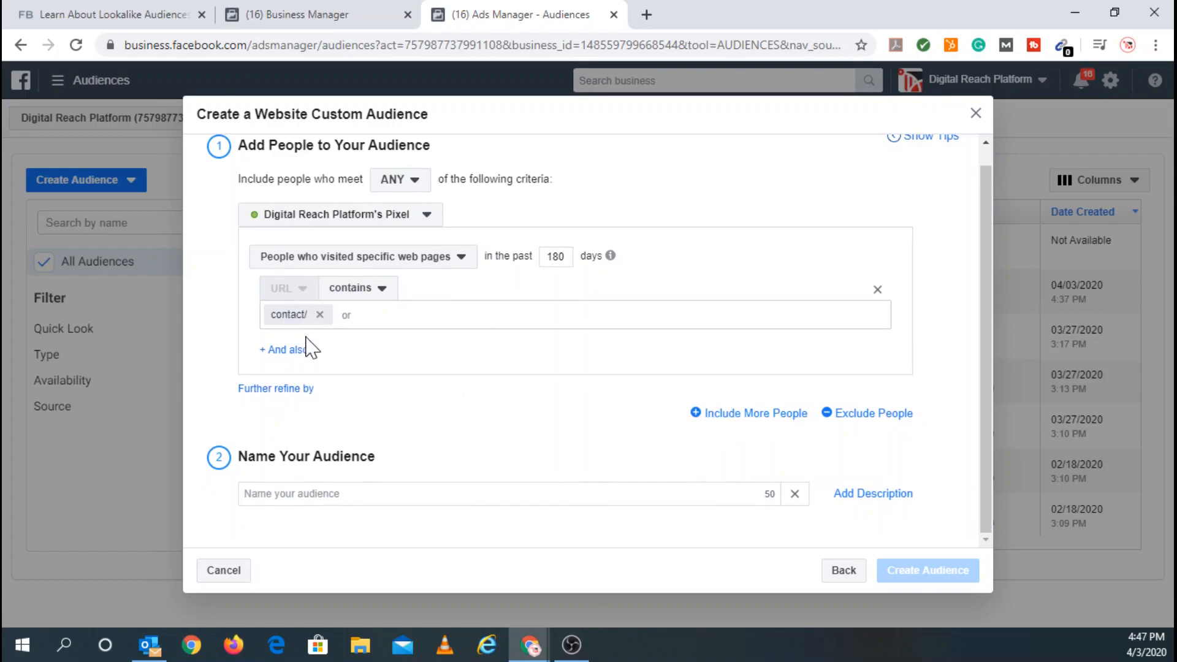
{"action": "left_click", "coordinate": [293, 493]}
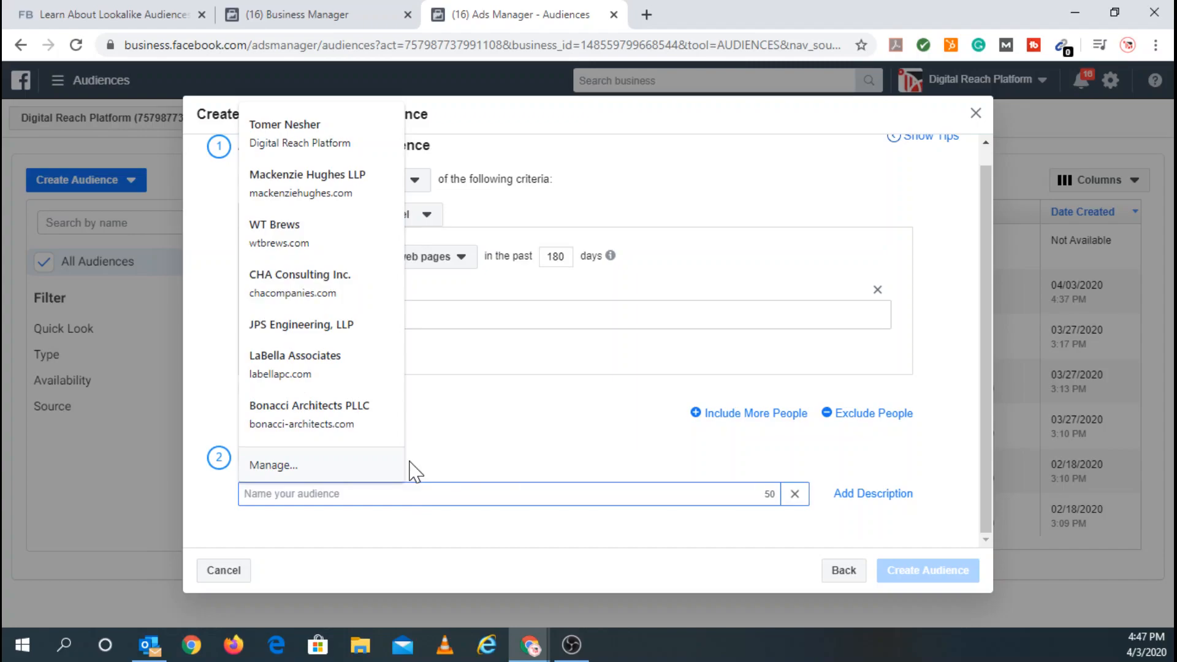
{"action": "type", "text": "Websit"}
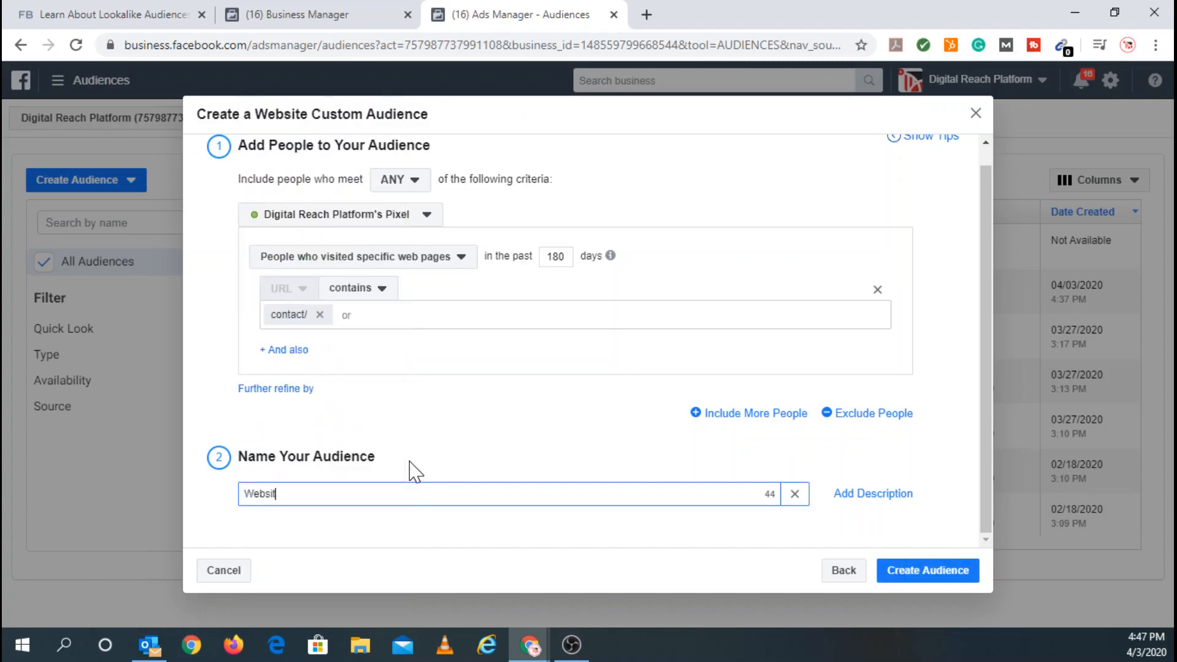
{"action": "type", "text": "e Traffic Contact Example"}
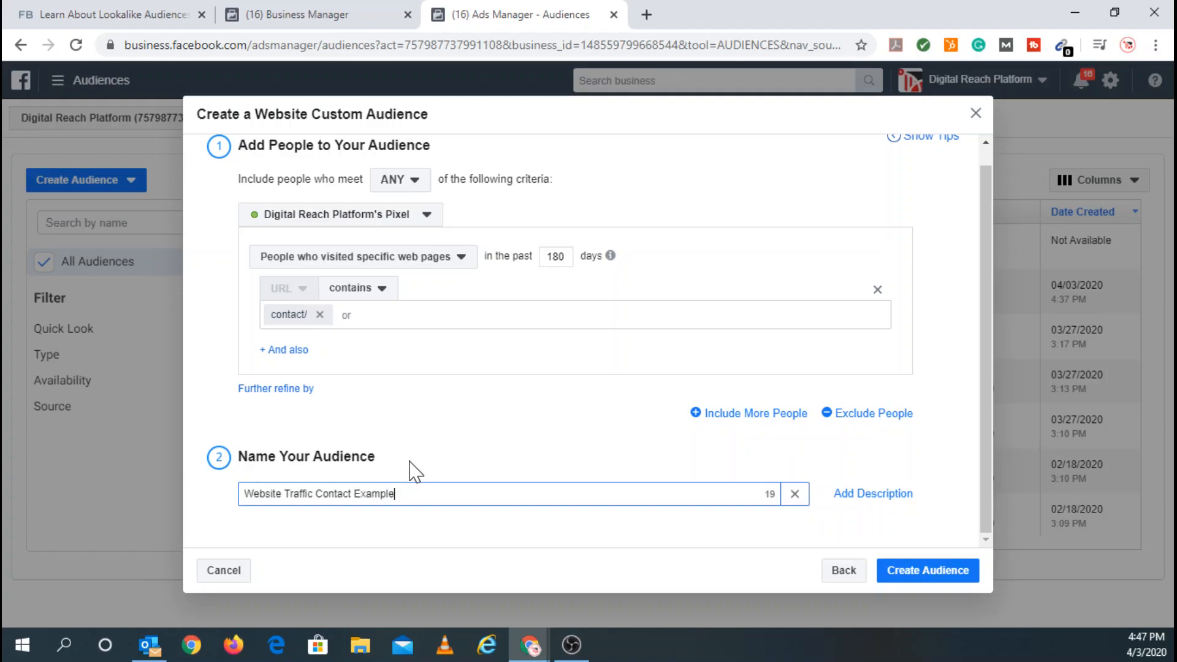
{"action": "left_click", "coordinate": [947, 582]}
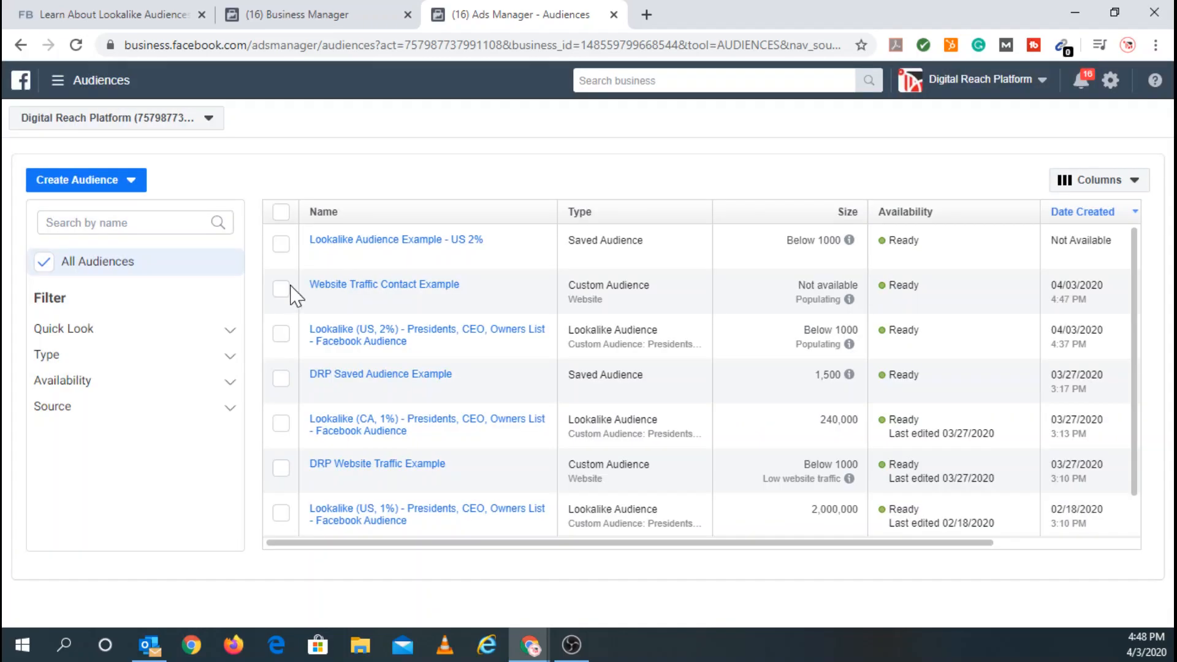
Start a lookalike audience from the Website Traffic Contact Example audience and set its location to United States
{"action": "mouse_move", "coordinate": [346, 287]}
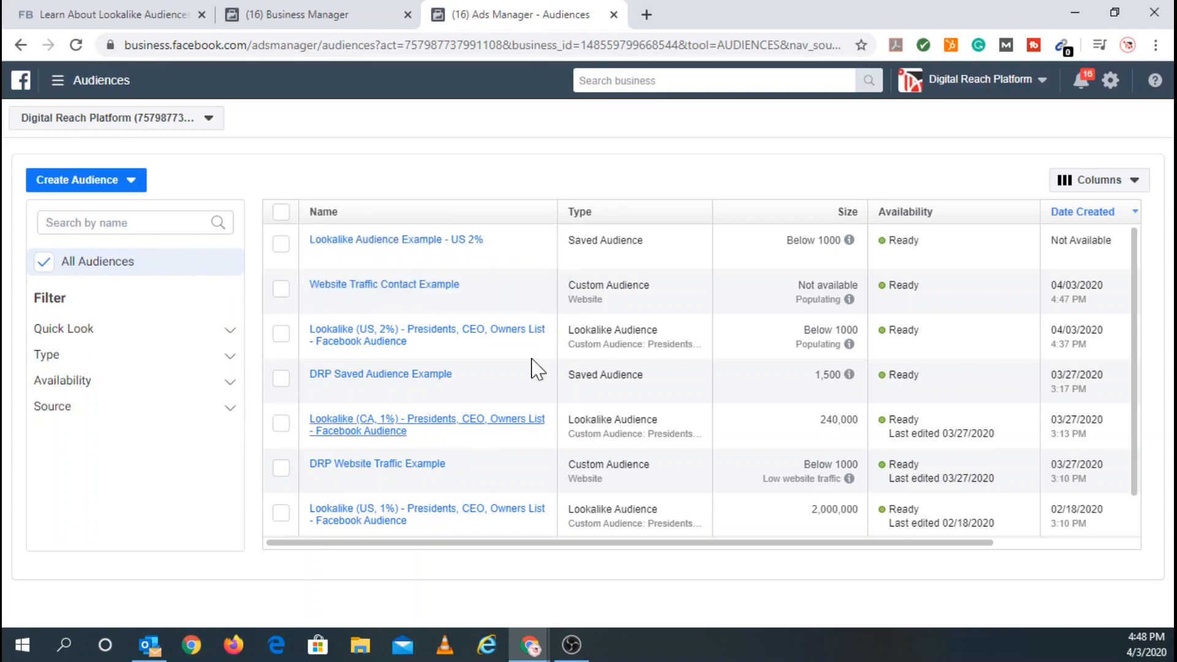
{"action": "left_click", "coordinate": [281, 289]}
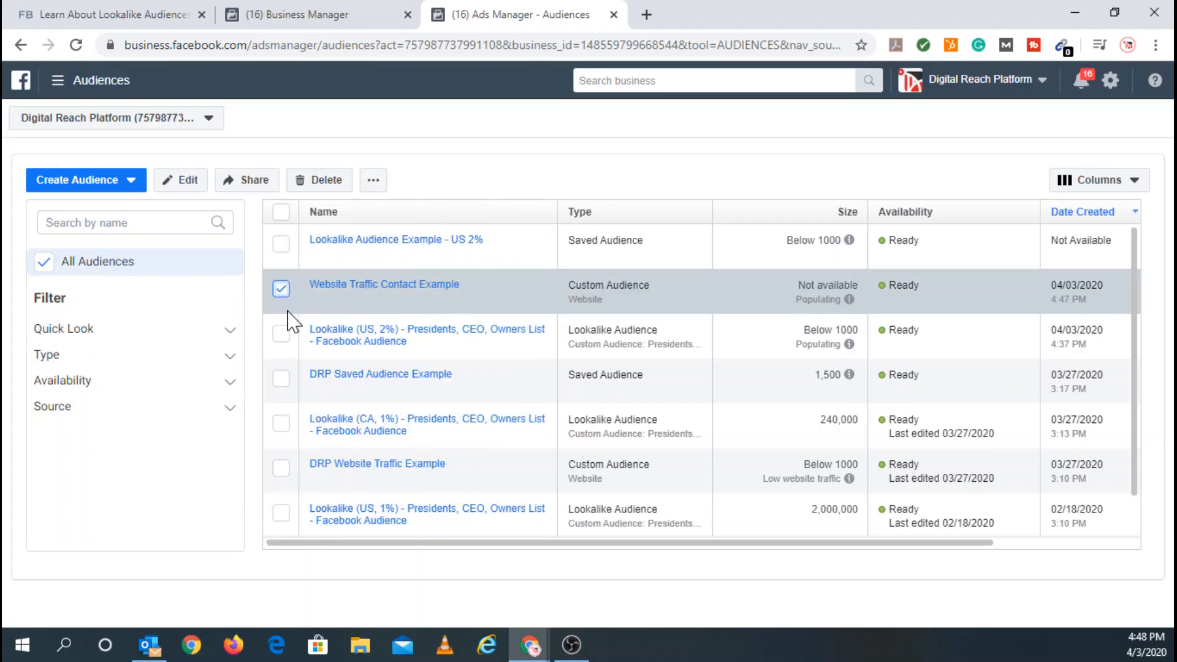
{"action": "left_click", "coordinate": [374, 184]}
{"action": "left_click", "coordinate": [387, 219]}
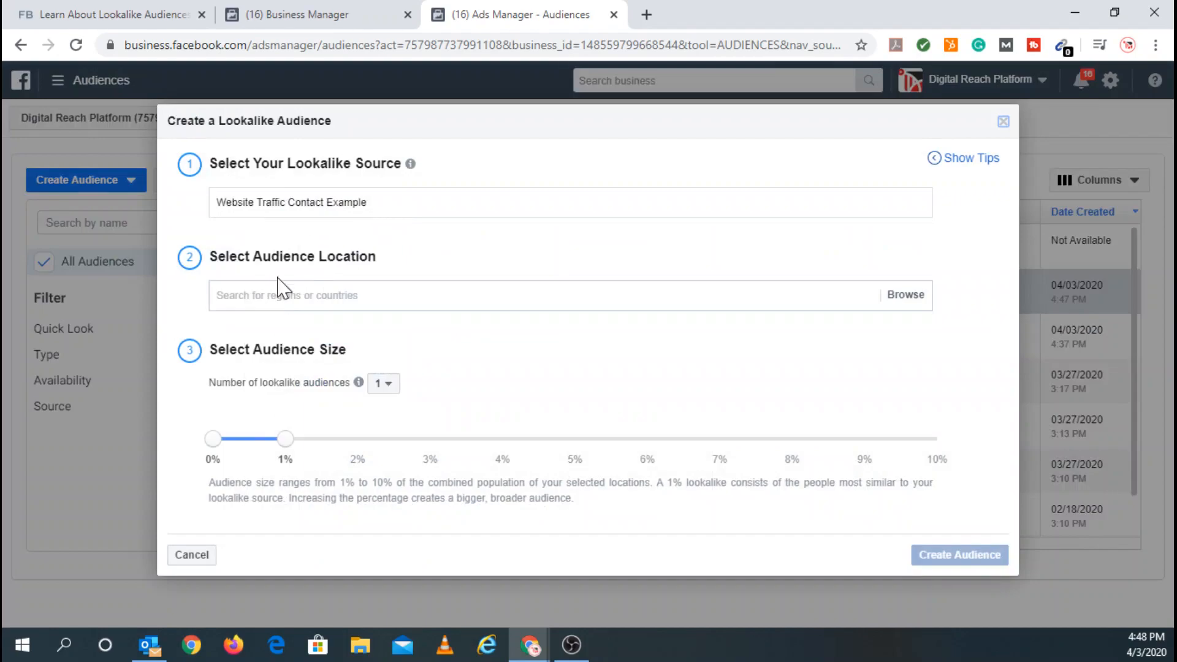
{"action": "left_click", "coordinate": [288, 296]}
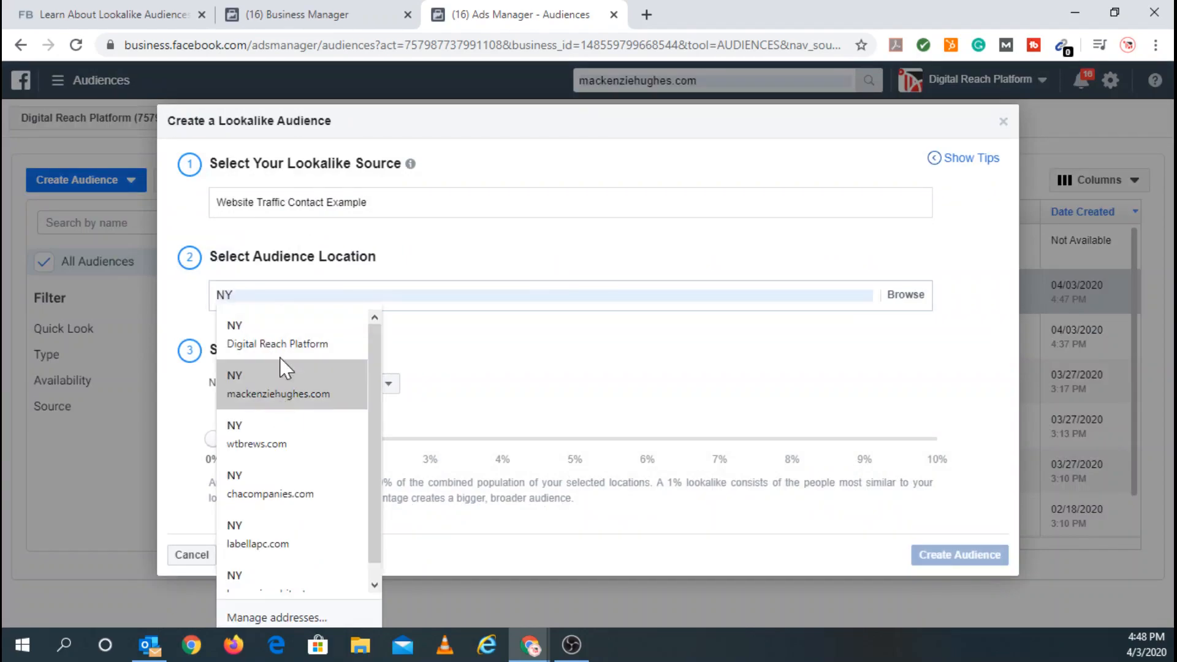
{"action": "type", "text": "unit"}
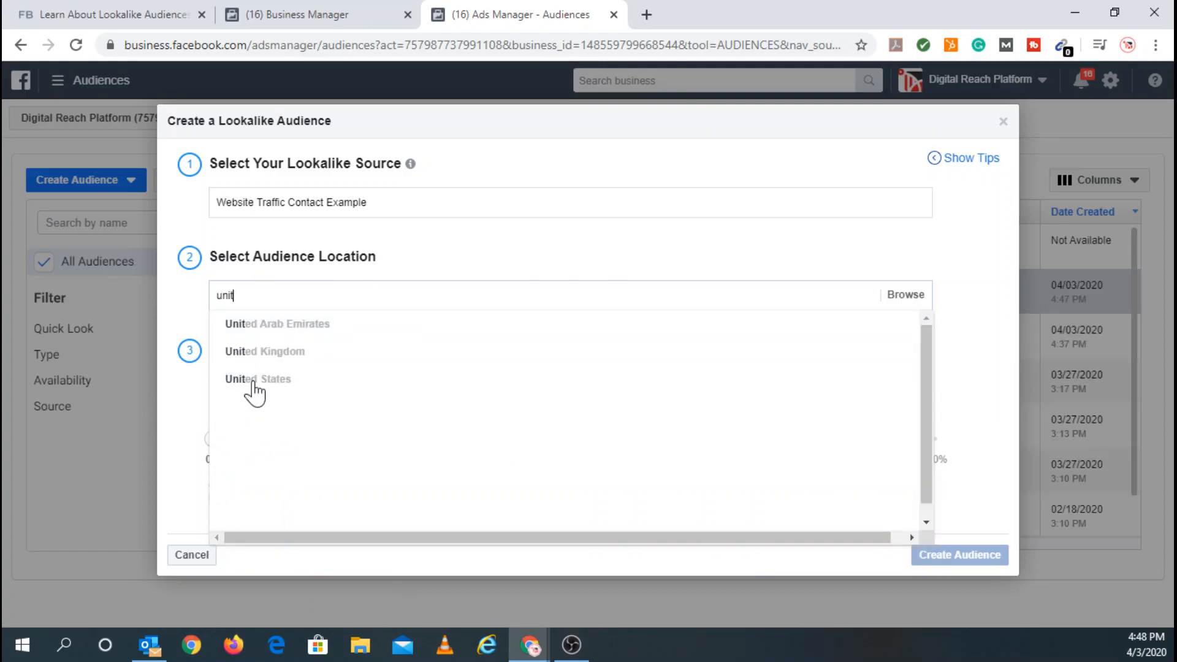
{"action": "left_click", "coordinate": [254, 380]}
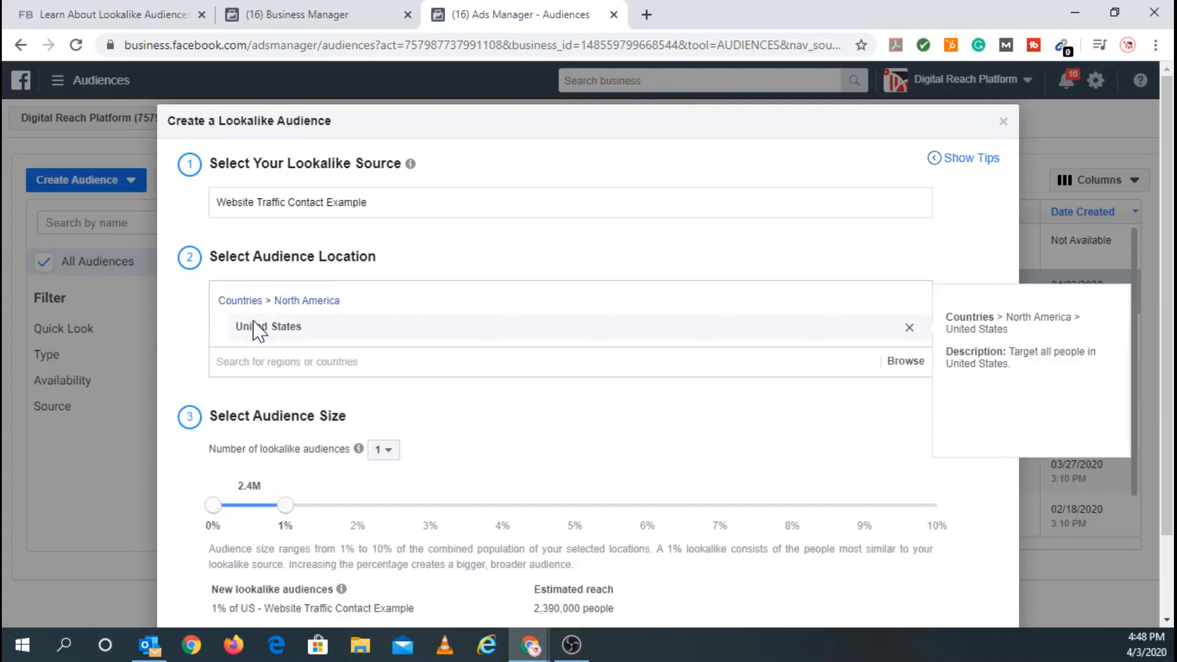
Create the lookalike audience with a size of 1% and check its entry in the audience list
{"action": "scroll", "coordinate": [271, 376], "scroll_direction": "down", "scroll_amount": 2}
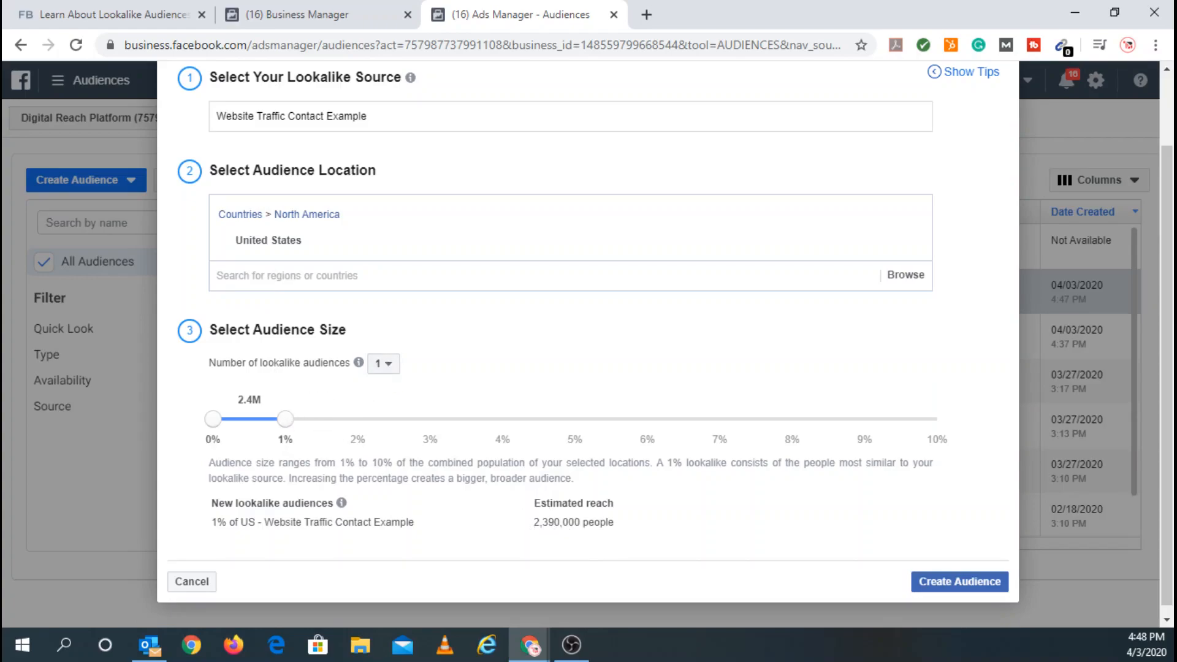
{"action": "mouse_move", "coordinate": [282, 427]}
{"action": "left_mouse_down"}
{"action": "mouse_move", "coordinate": [962, 425]}
{"action": "mouse_move", "coordinate": [289, 434]}
{"action": "left_mouse_up"}
{"action": "left_click", "coordinate": [936, 584]}
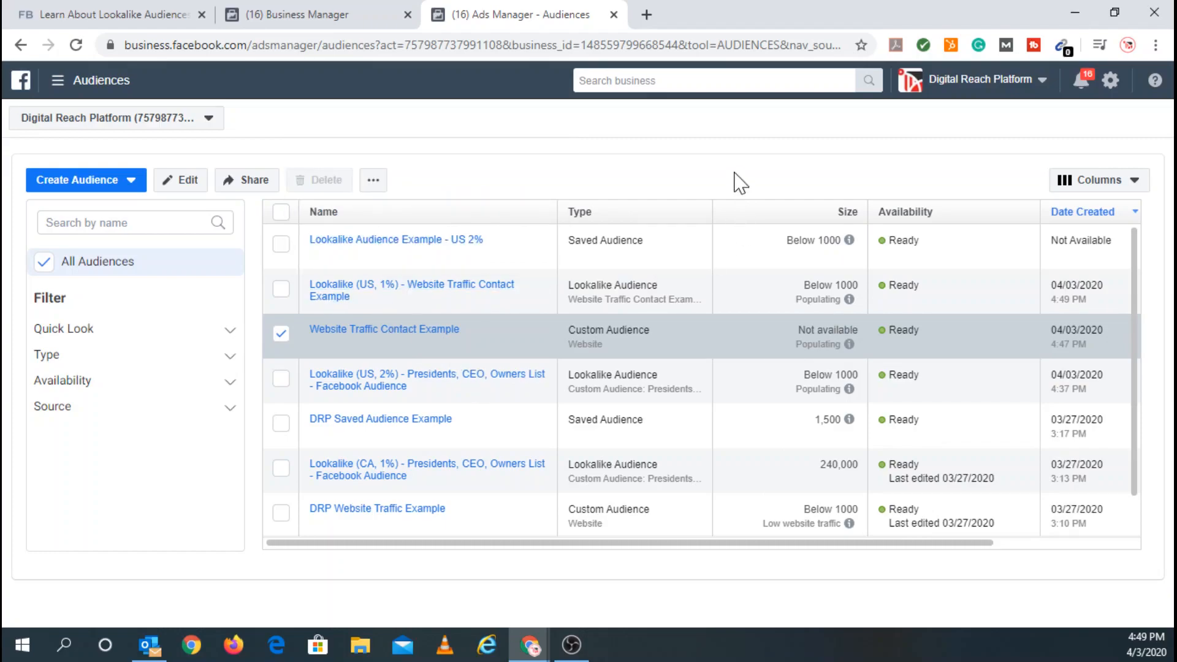
{"action": "mouse_move", "coordinate": [850, 243]}
{"action": "mouse_move", "coordinate": [328, 340]}
{"action": "mouse_move", "coordinate": [428, 299]}
Deselect the website audience and start a saved audience that uses Lookalike (US, 1%) - Website Traffic Contact Example
{"action": "left_click", "coordinate": [282, 334]}
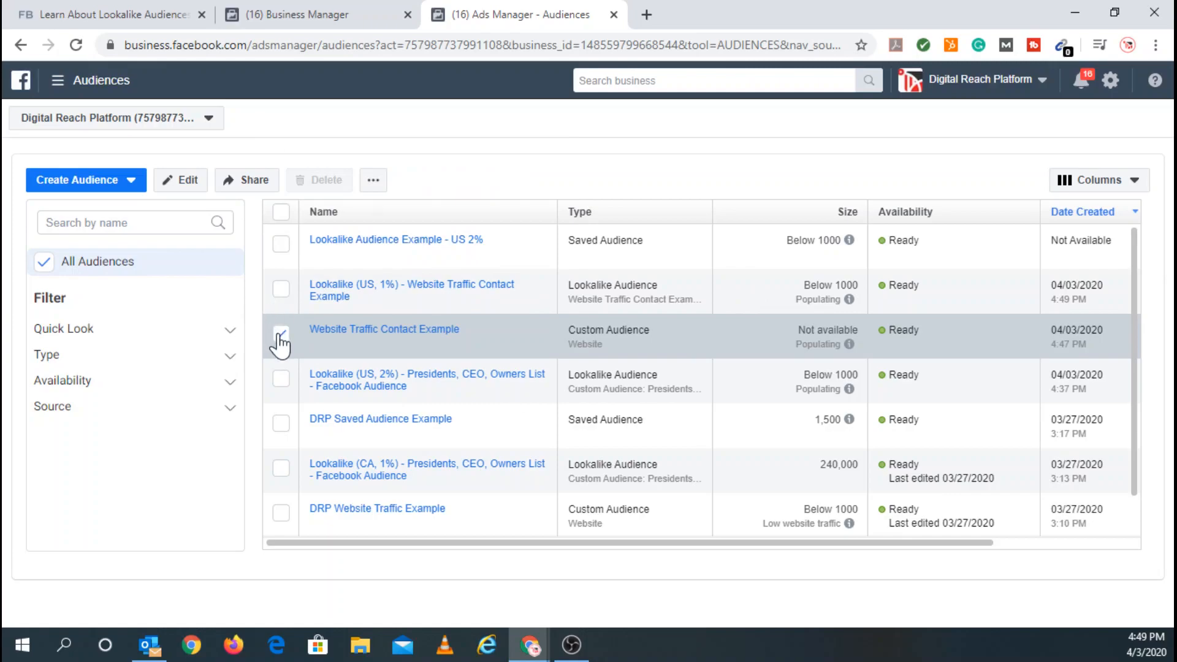
{"action": "left_click", "coordinate": [119, 189]}
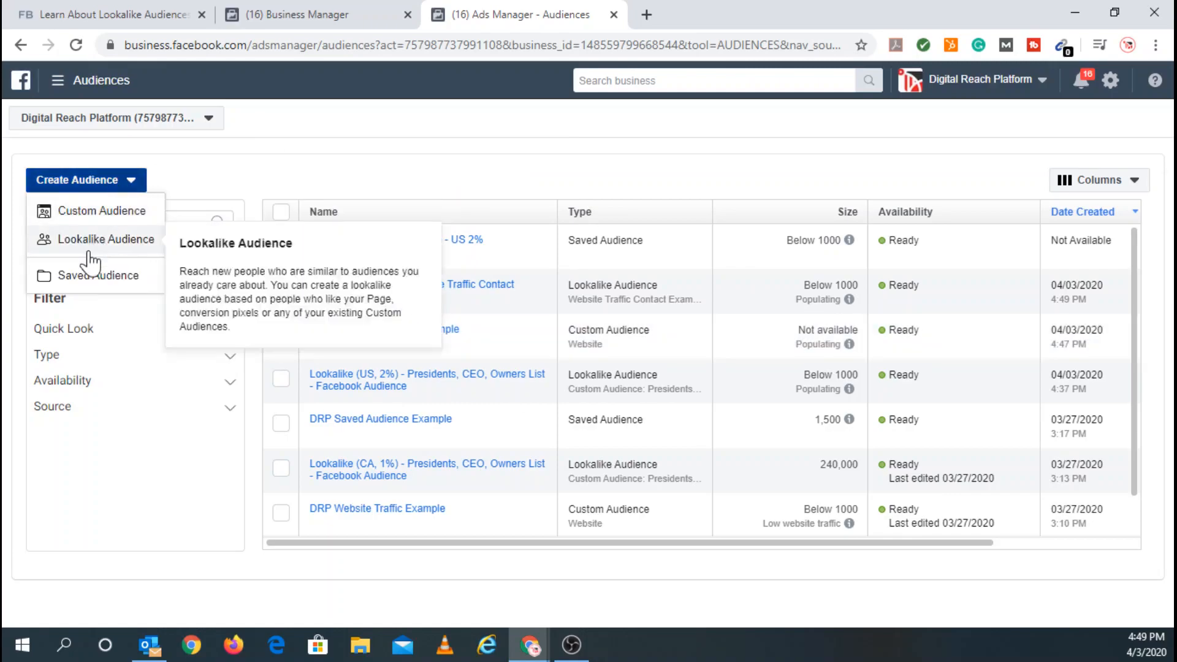
{"action": "left_click", "coordinate": [79, 279]}
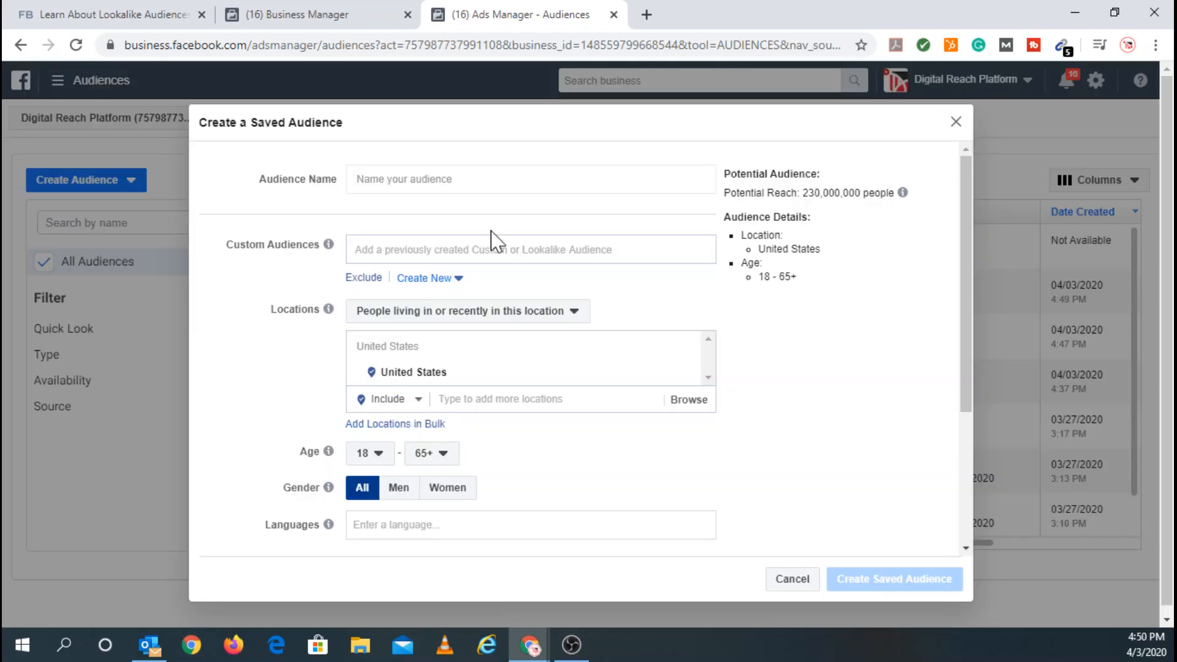
{"action": "left_click", "coordinate": [422, 183]}
{"action": "left_click", "coordinate": [423, 250]}
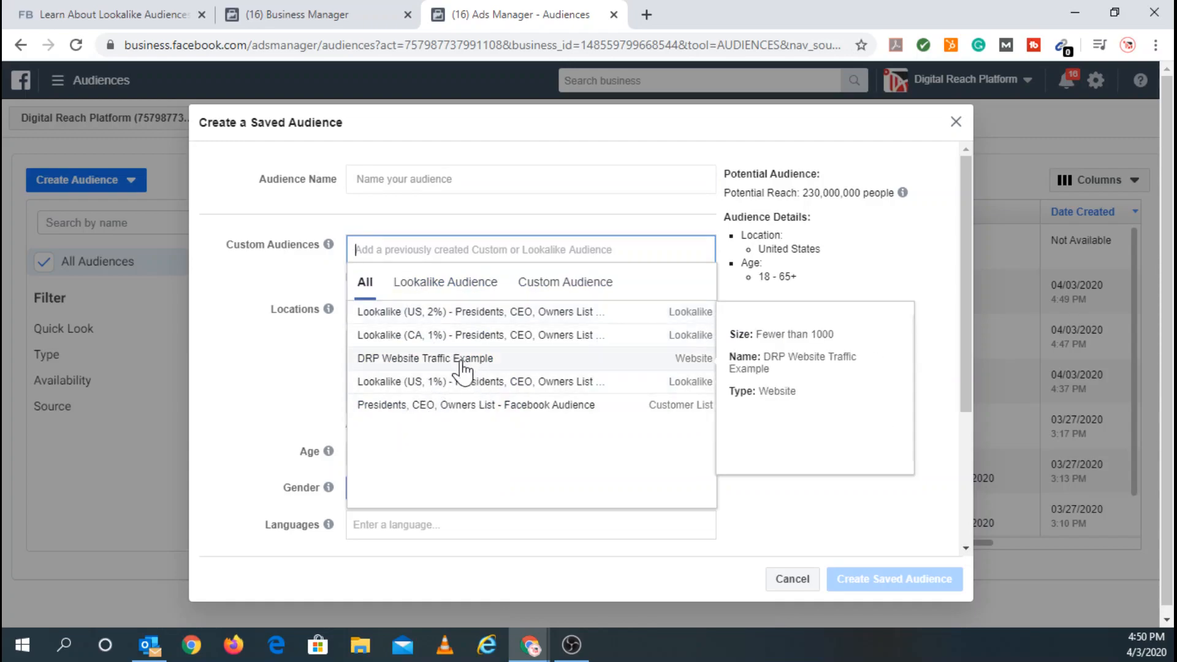
{"action": "left_click", "coordinate": [449, 283]}
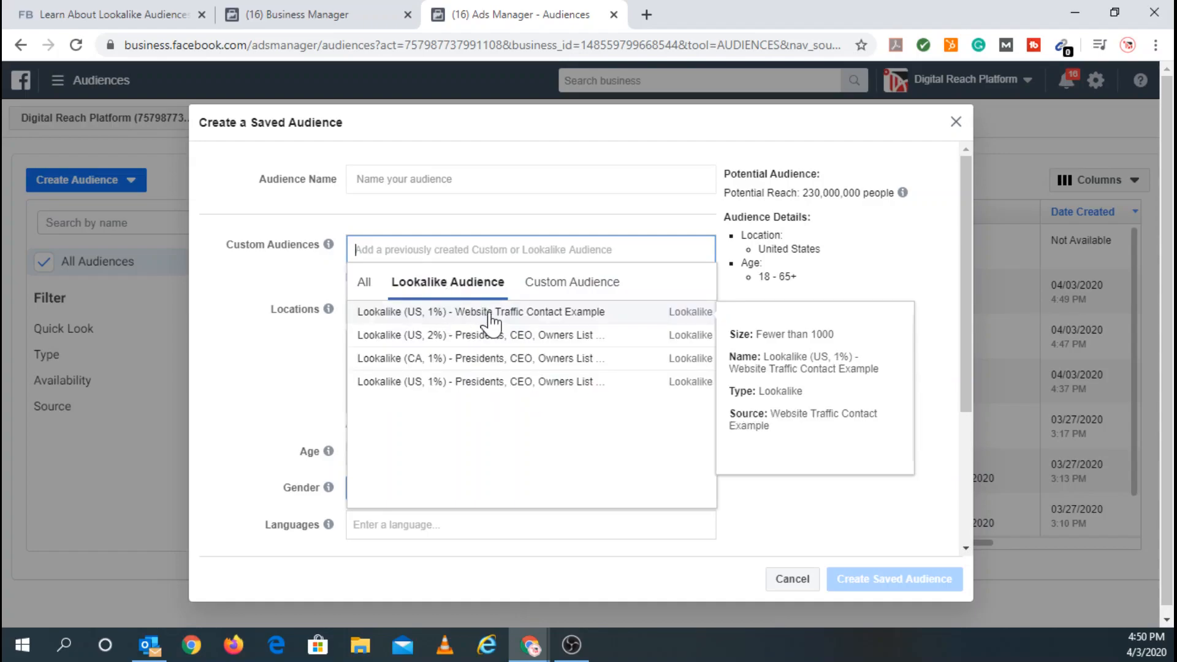
{"action": "left_click", "coordinate": [518, 312]}
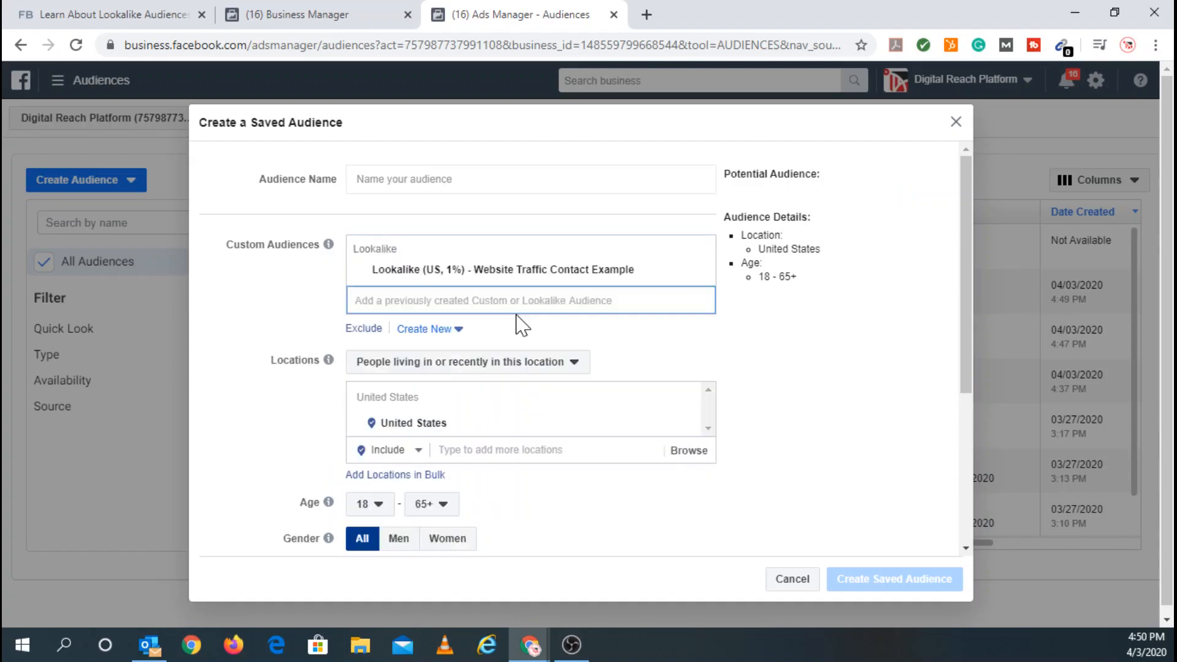
Name the saved audience Lookalike Audience Example 2 and remove United States from its locations
{"action": "left_click", "coordinate": [407, 184]}
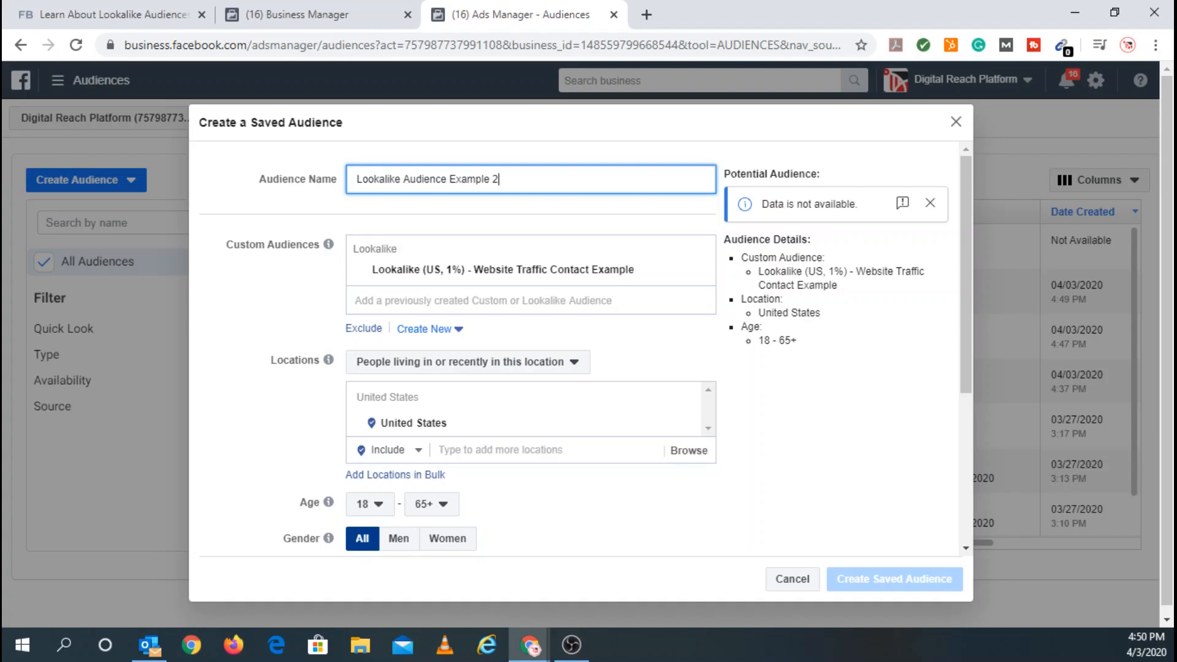
{"action": "left_click", "coordinate": [281, 336]}
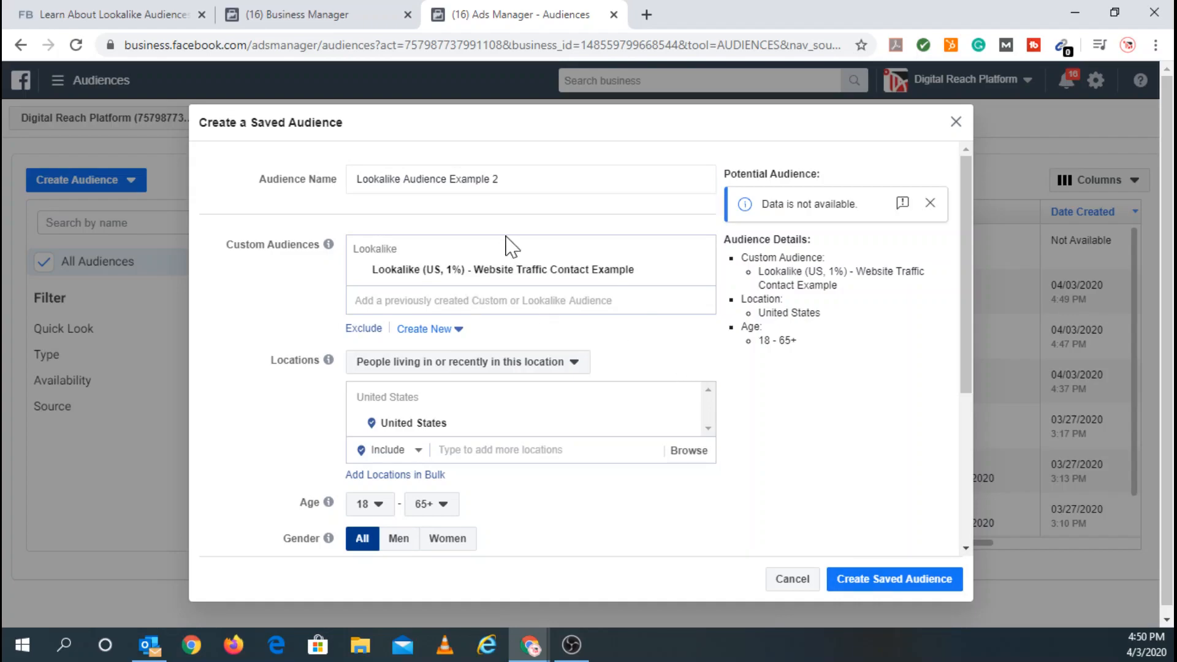
{"action": "scroll", "coordinate": [560, 341], "scroll_direction": "down", "scroll_amount": 2}
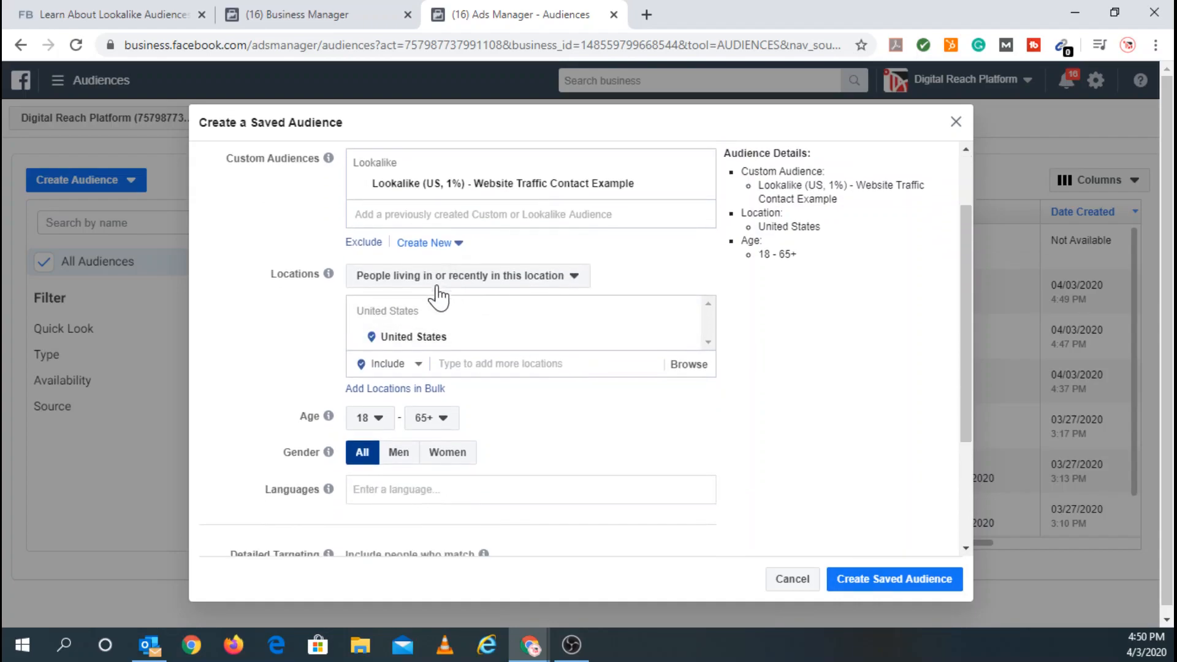
{"action": "left_click", "coordinate": [690, 340]}
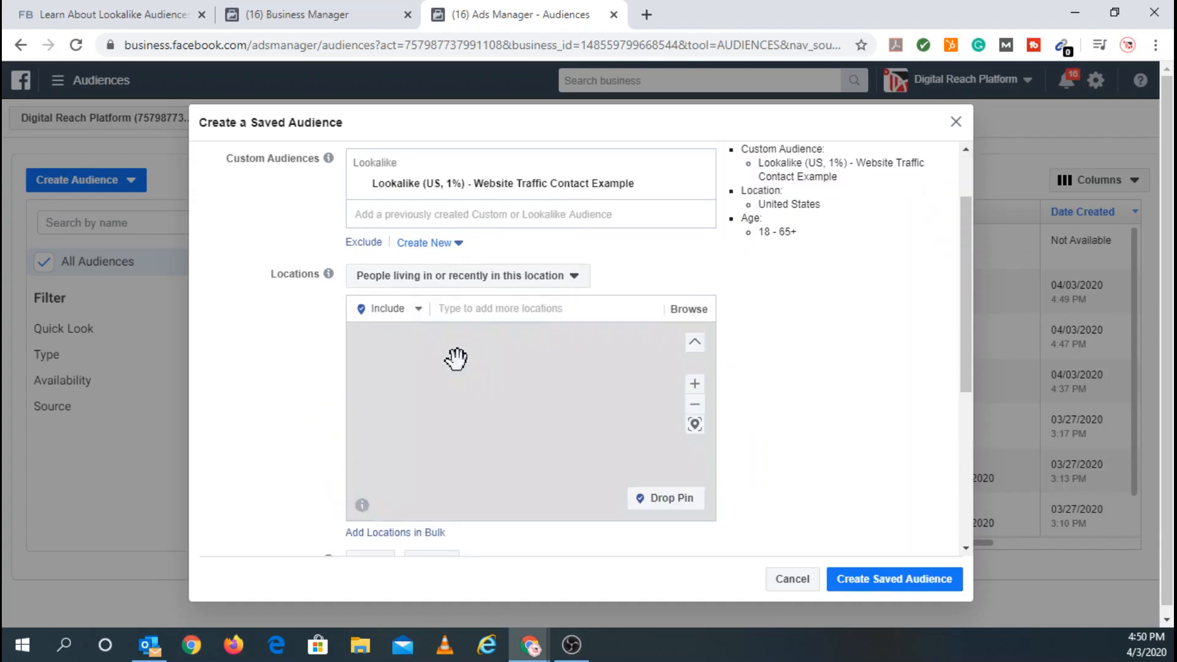
Add the state of North Carolina, United States, as the included location of the saved audience
{"action": "left_click", "coordinate": [491, 309]}
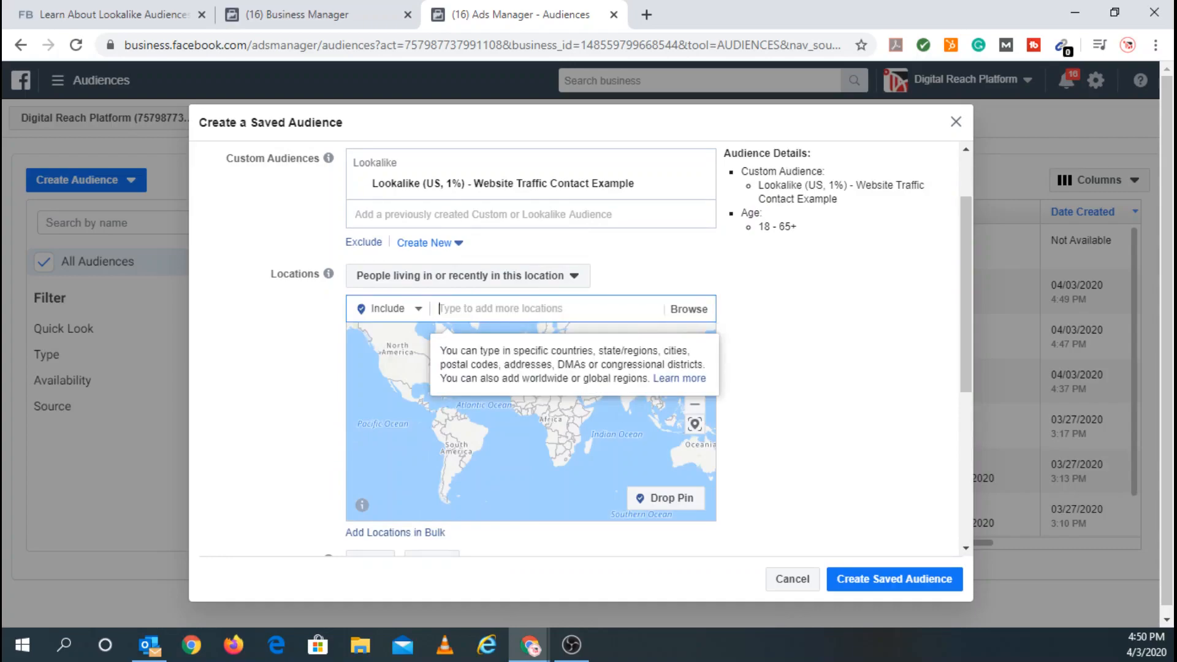
{"action": "type", "text": "nor"}
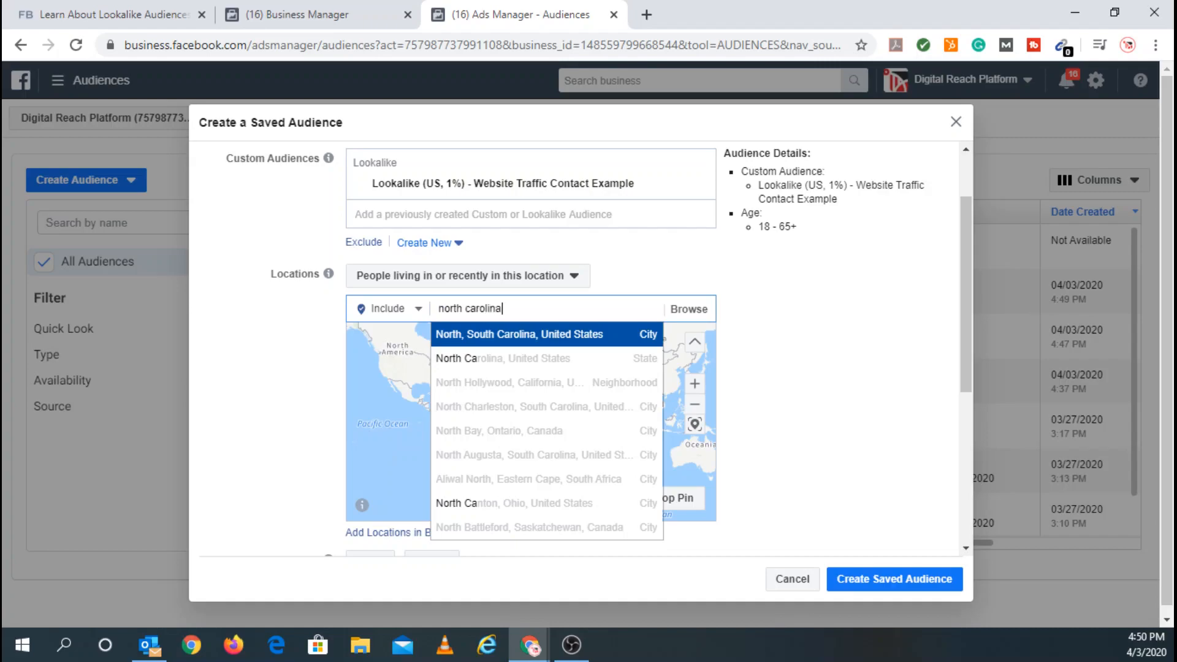
{"action": "type", "text": "th carolina"}
{"action": "scroll", "coordinate": [552, 265], "scroll_direction": "down", "scroll_amount": 2}
{"action": "left_click", "coordinate": [554, 258]}
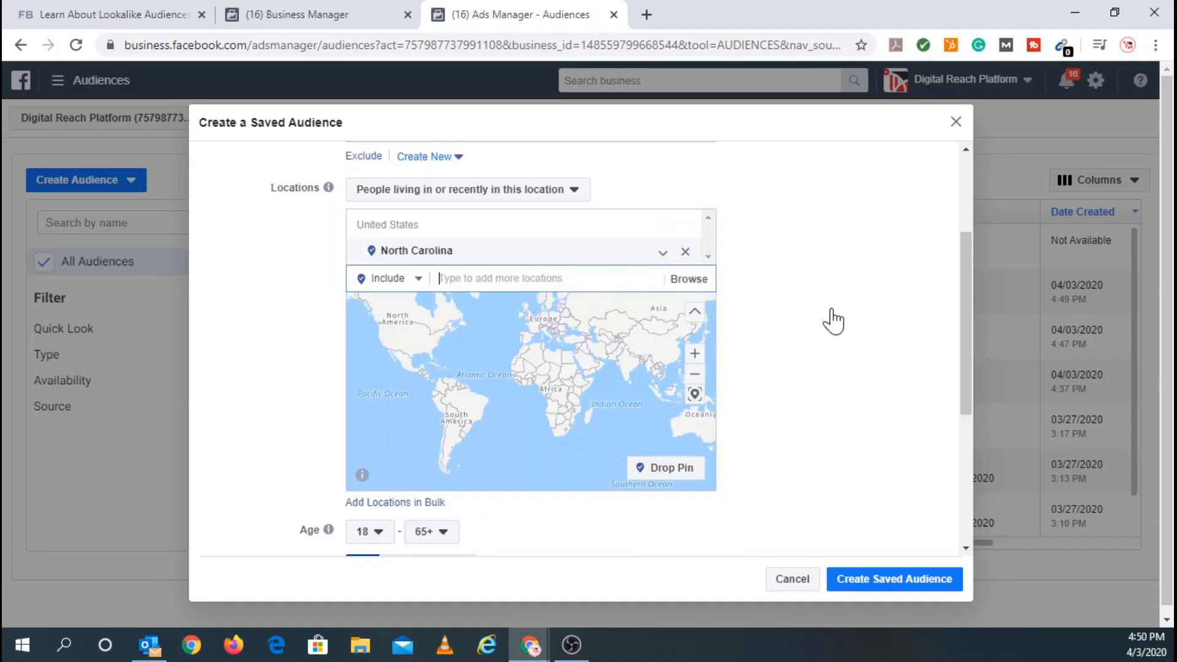
Set the saved audience's age range to 30 through 55
{"action": "scroll", "coordinate": [494, 402], "scroll_direction": "down", "scroll_amount": 2}
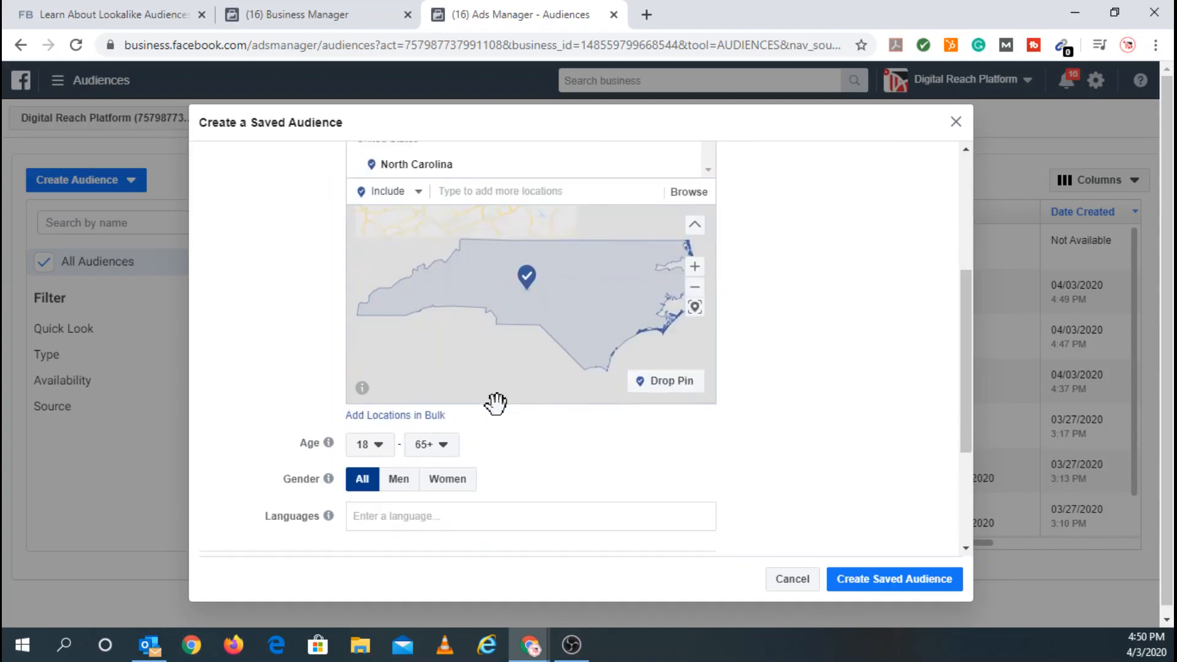
{"action": "left_click", "coordinate": [375, 446]}
{"action": "scroll", "coordinate": [380, 389], "scroll_direction": "down", "scroll_amount": 1}
{"action": "scroll", "coordinate": [380, 392], "scroll_direction": "down", "scroll_amount": 2}
{"action": "left_click", "coordinate": [380, 422]}
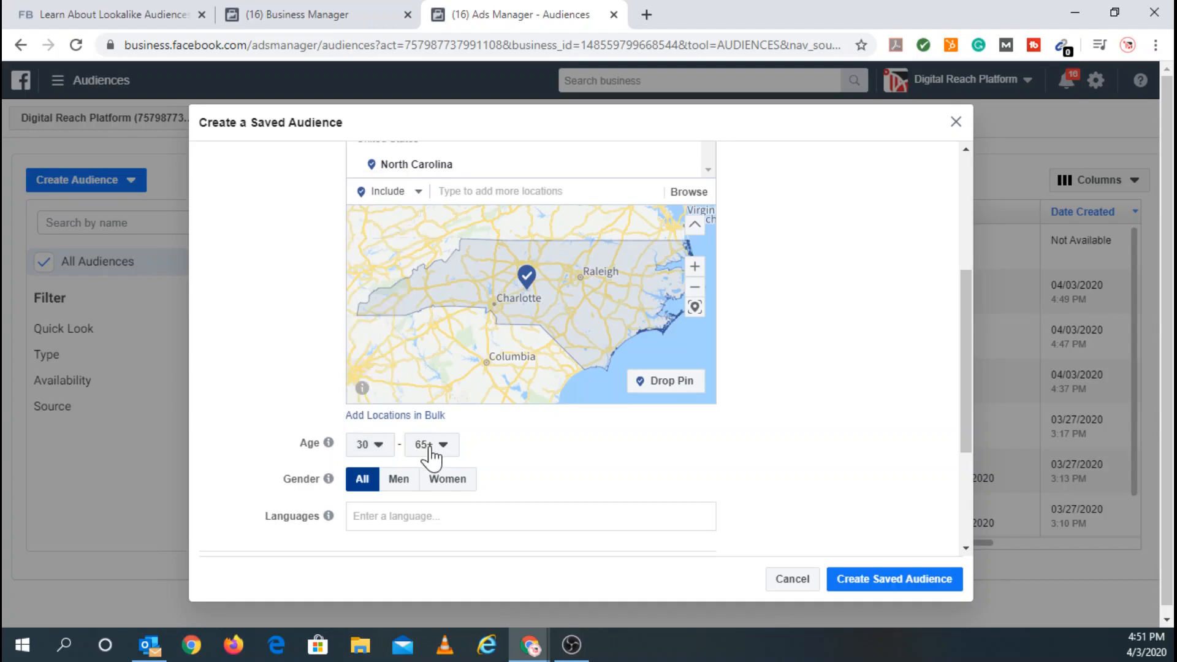
{"action": "left_click", "coordinate": [446, 449]}
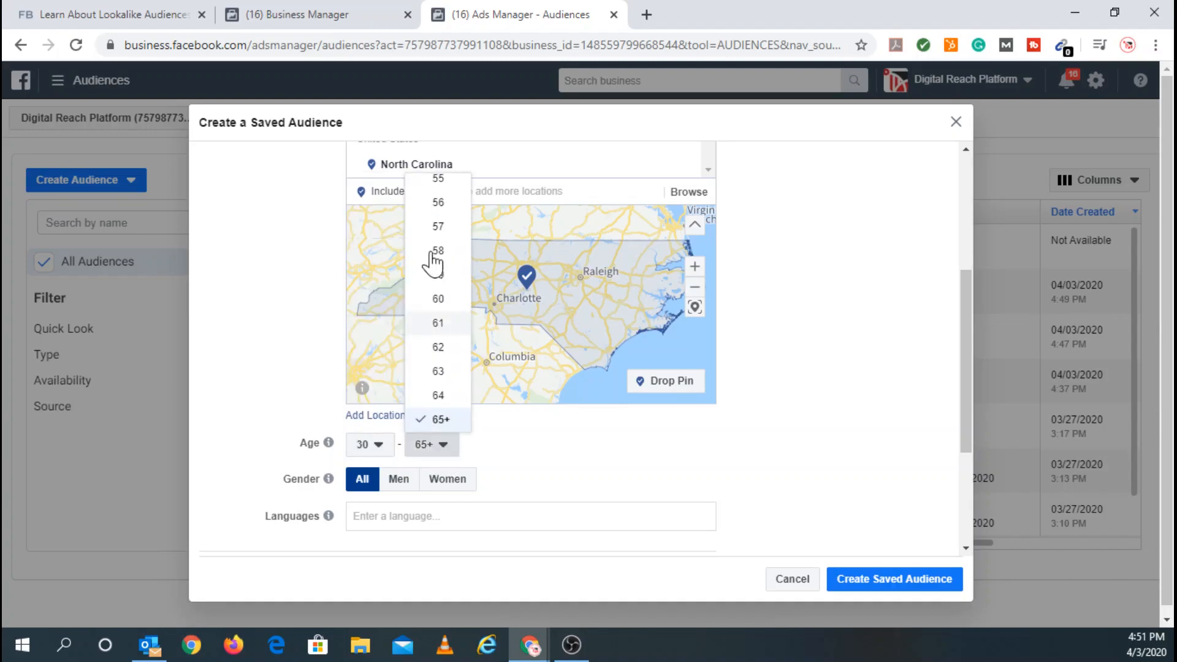
{"action": "left_click", "coordinate": [436, 180]}
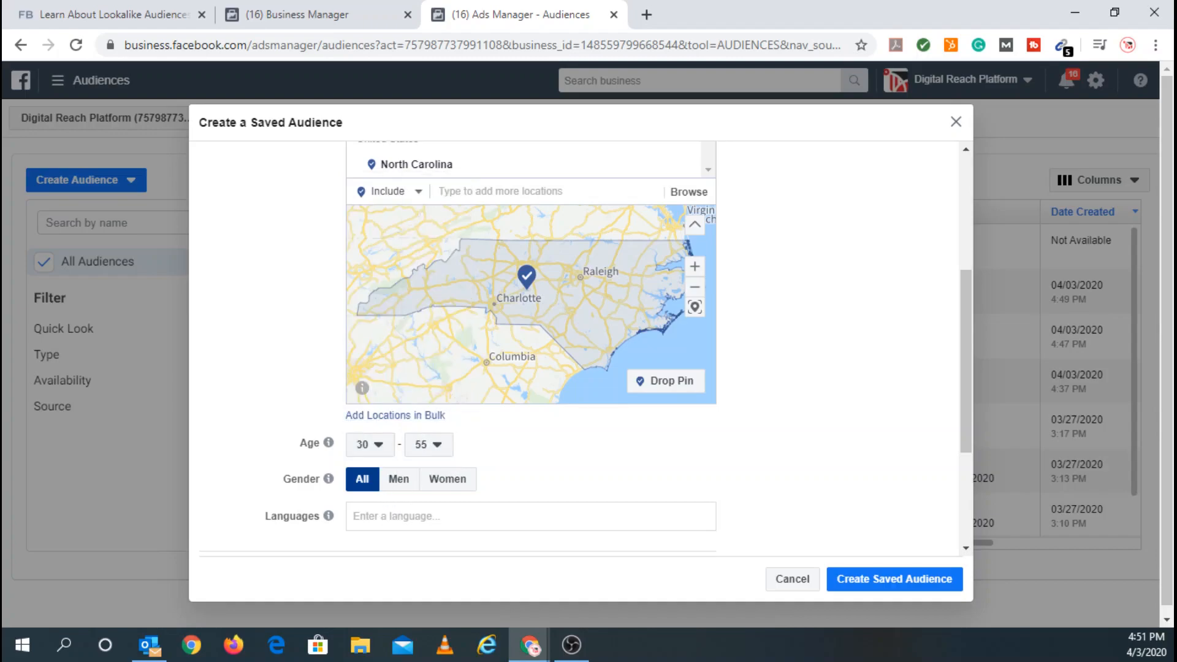
Add English (All) as the saved audience's language
{"action": "left_click", "coordinate": [453, 516]}
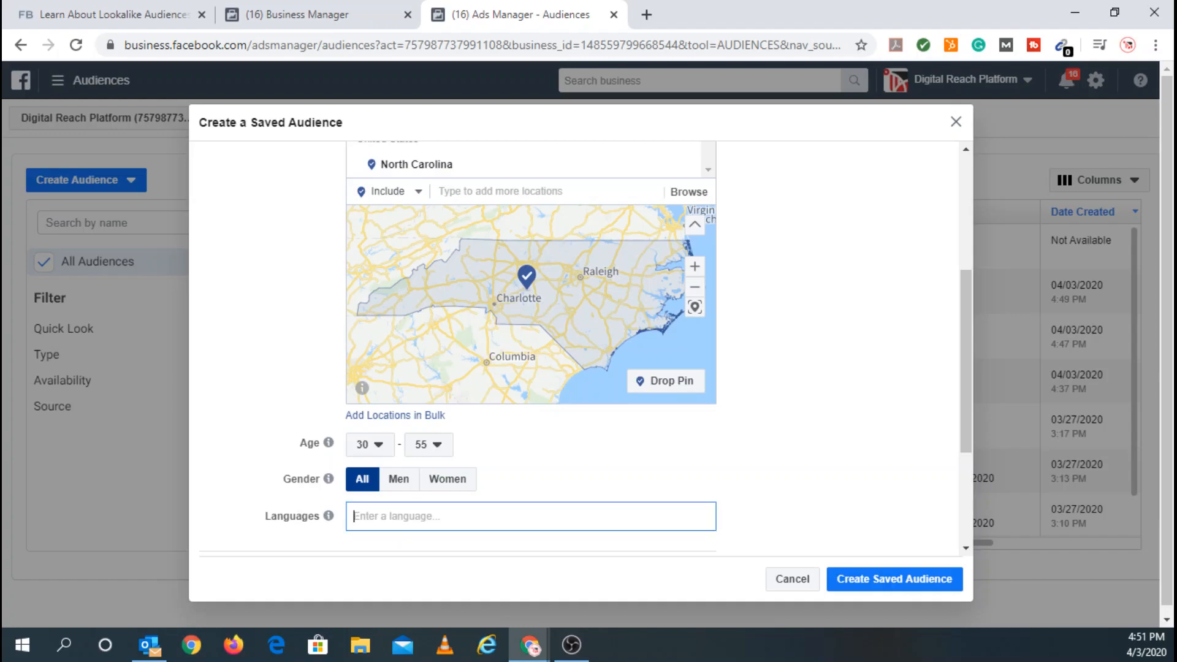
{"action": "type", "text": "engli"}
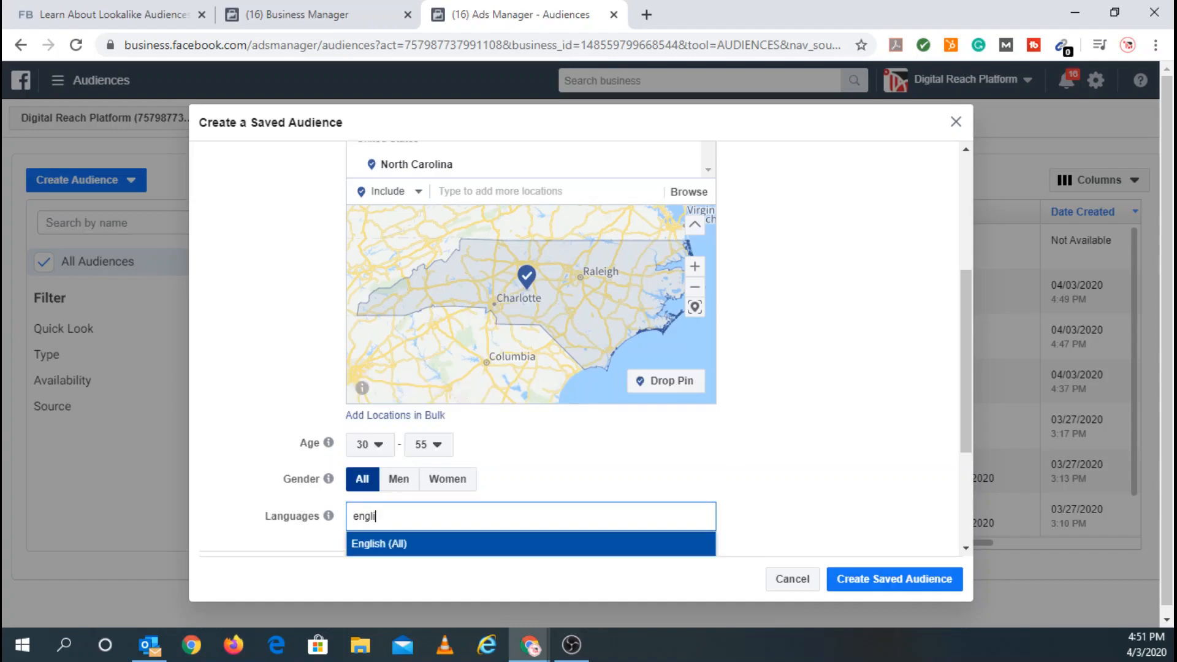
{"action": "left_click", "coordinate": [384, 545]}
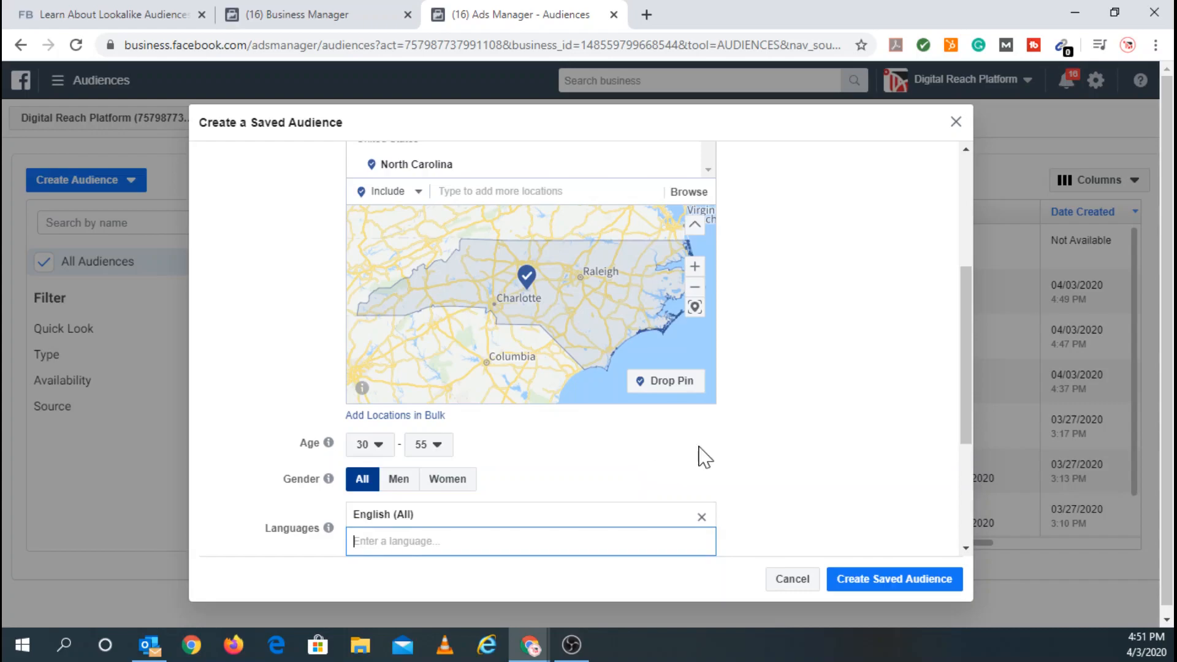
Search the detailed targeting for "small business" and include the Small business owners behavior
{"action": "scroll", "coordinate": [699, 457], "scroll_direction": "down", "scroll_amount": 1}
{"action": "scroll", "coordinate": [686, 456], "scroll_direction": "down", "scroll_amount": 3}
{"action": "scroll", "coordinate": [558, 444], "scroll_direction": "down", "scroll_amount": 1}
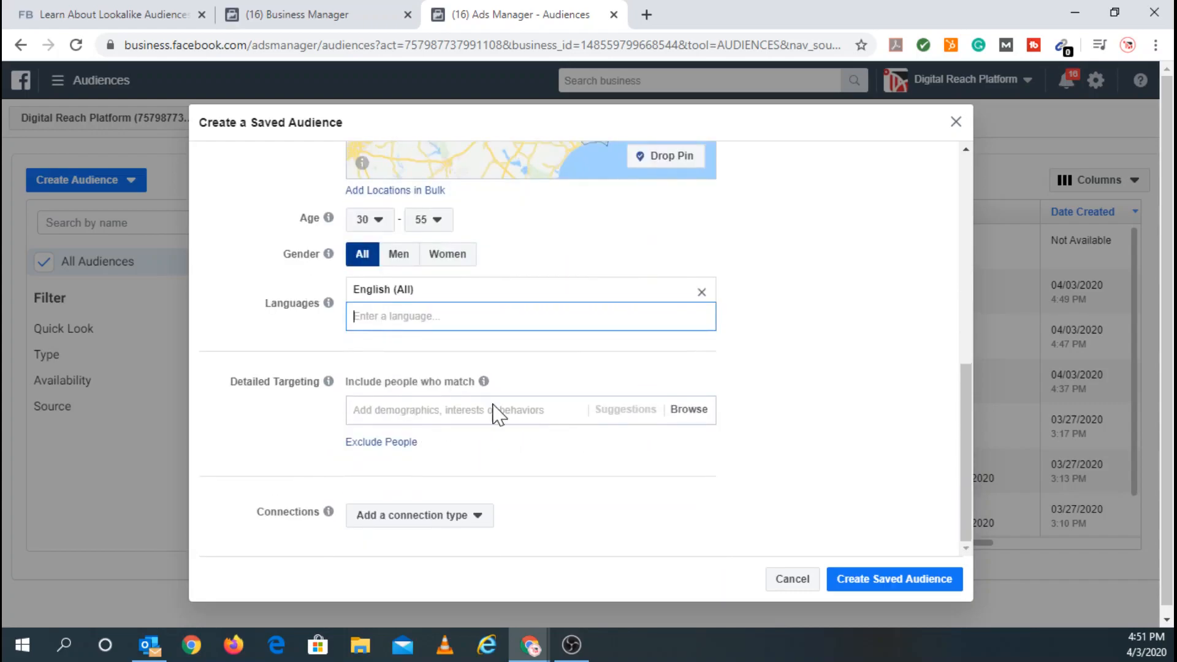
{"action": "left_click", "coordinate": [449, 410]}
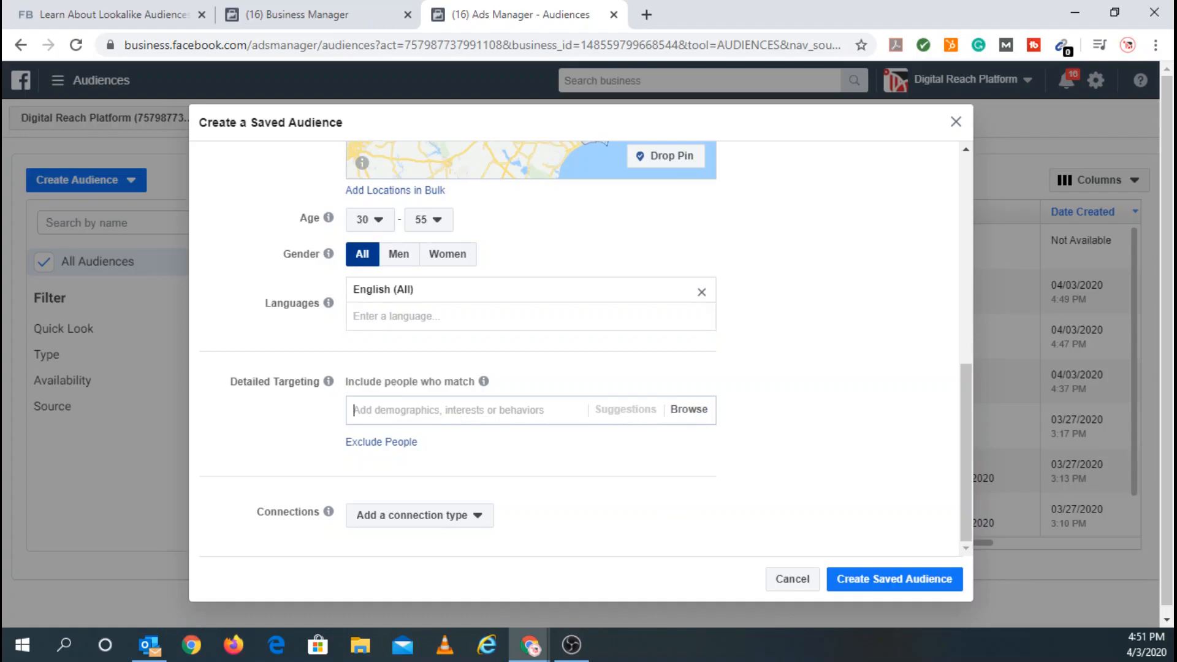
{"action": "type", "text": "small business"}
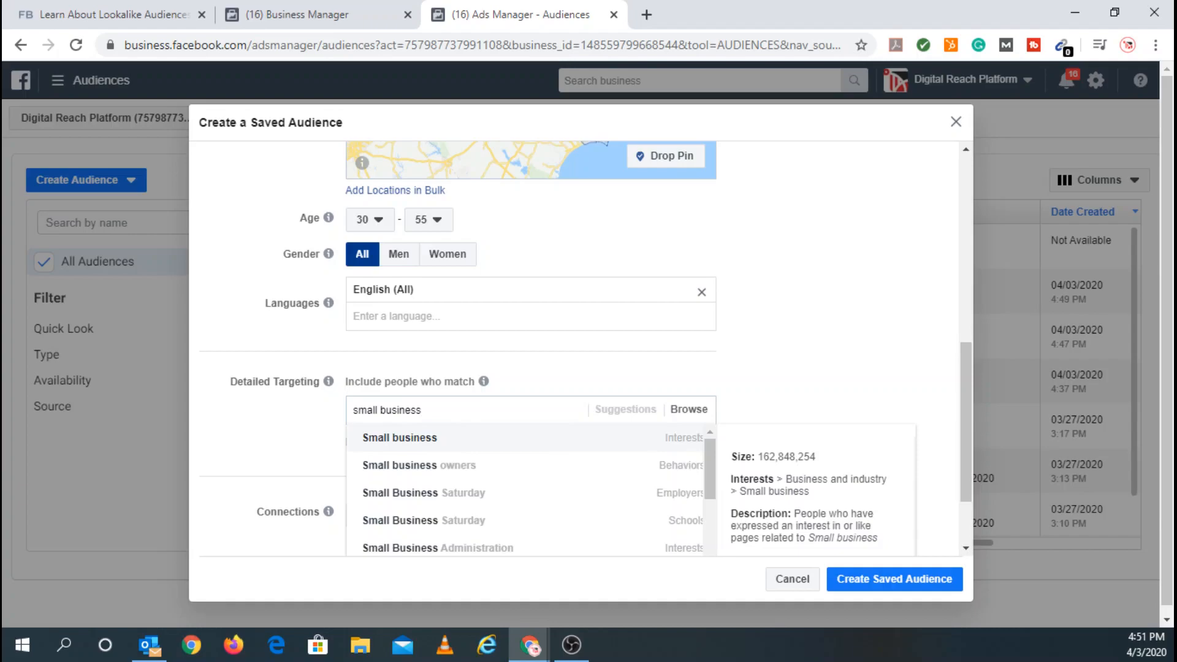
{"action": "left_click", "coordinate": [450, 467]}
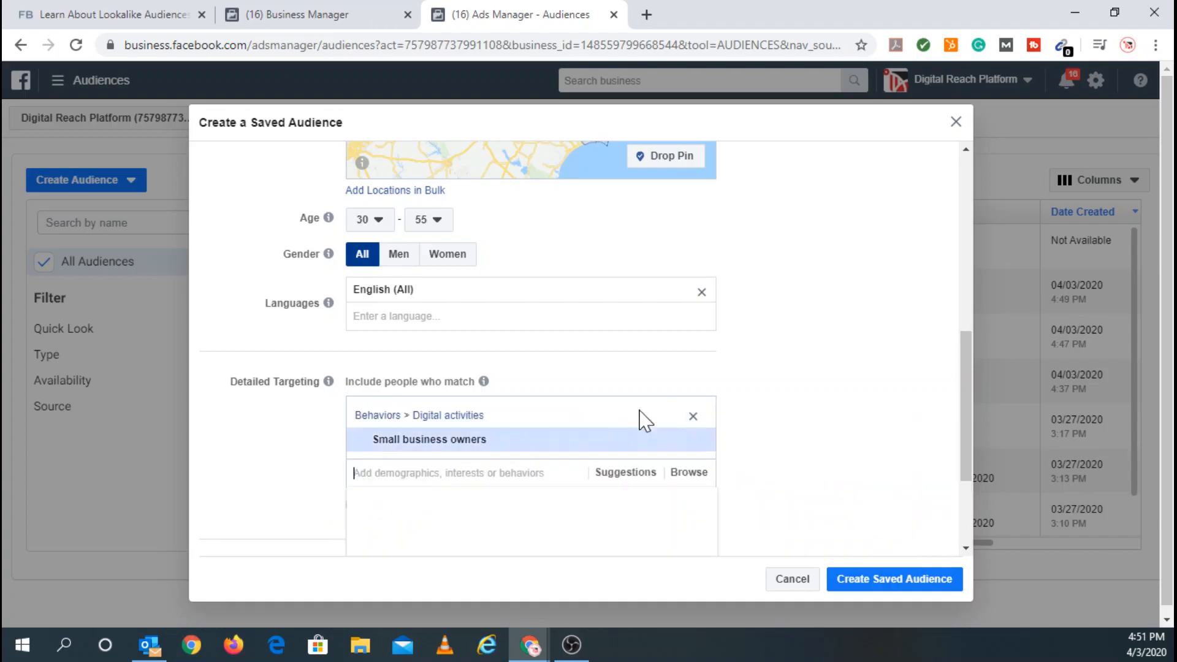
{"action": "scroll", "coordinate": [822, 367], "scroll_direction": "down", "scroll_amount": 1}
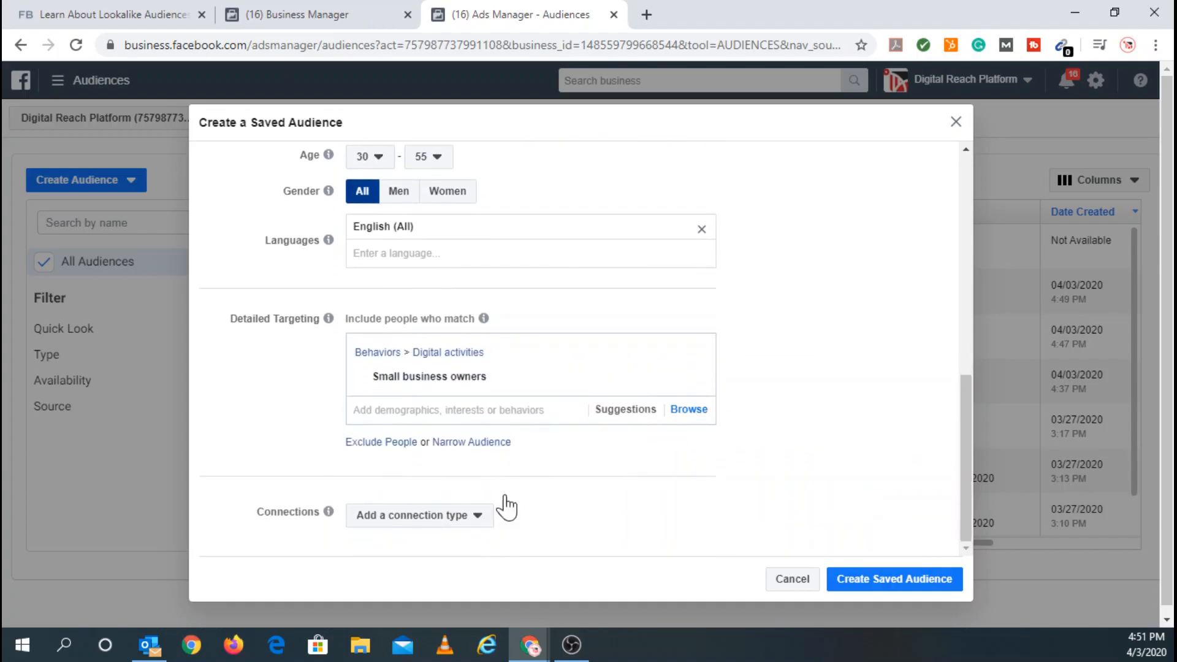